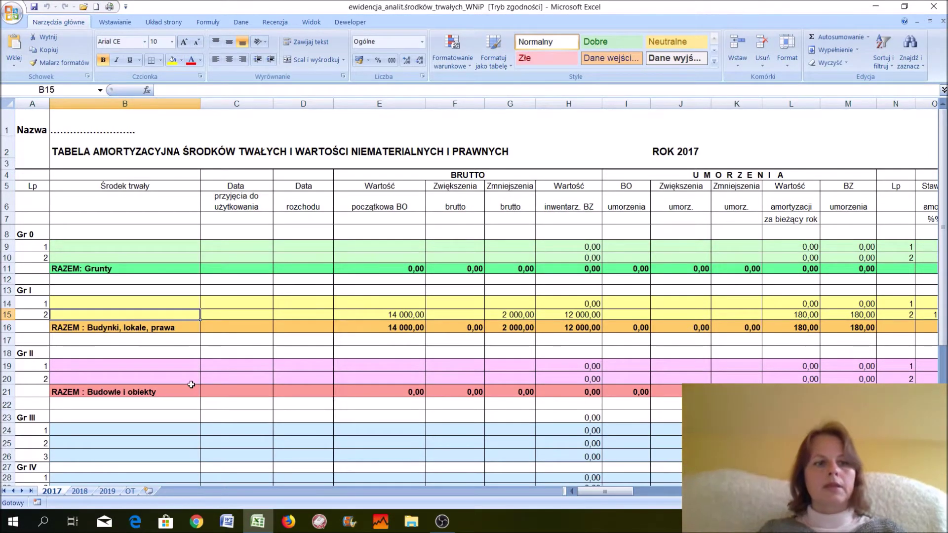
Look through the fixed-asset groups of the 2017 depreciation table, going from Gr 0 down to Gr VII.
click(82, 233)
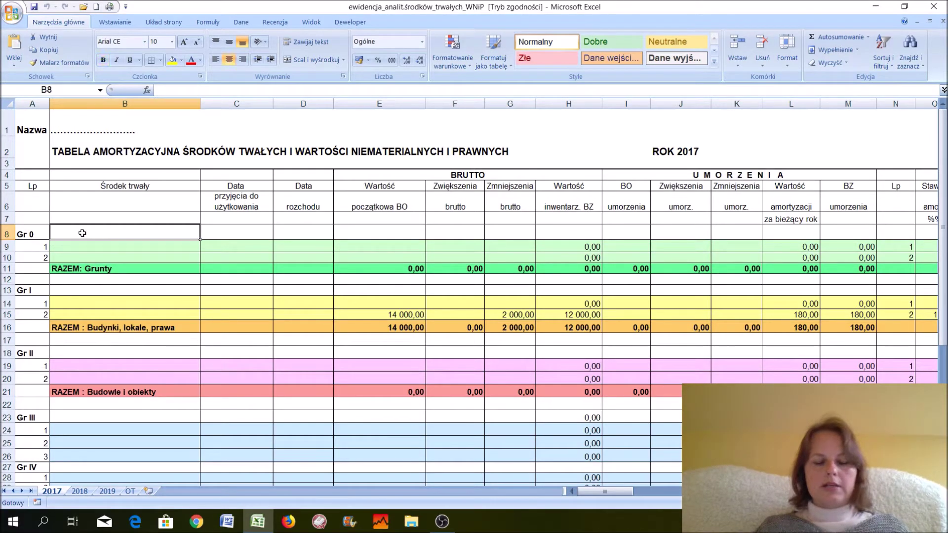
key(Down)
key(Down)
key(Down)
key(Down)
key(Down)
key(Down)
key(Down)
key(Down)
key(Down)
key(Down)
key(Down)
key(Down)
key(Down)
key(Down)
key(Down)
key(Down)
key(Down)
key(Down)
key(Down)
key(Down)
key(Down)
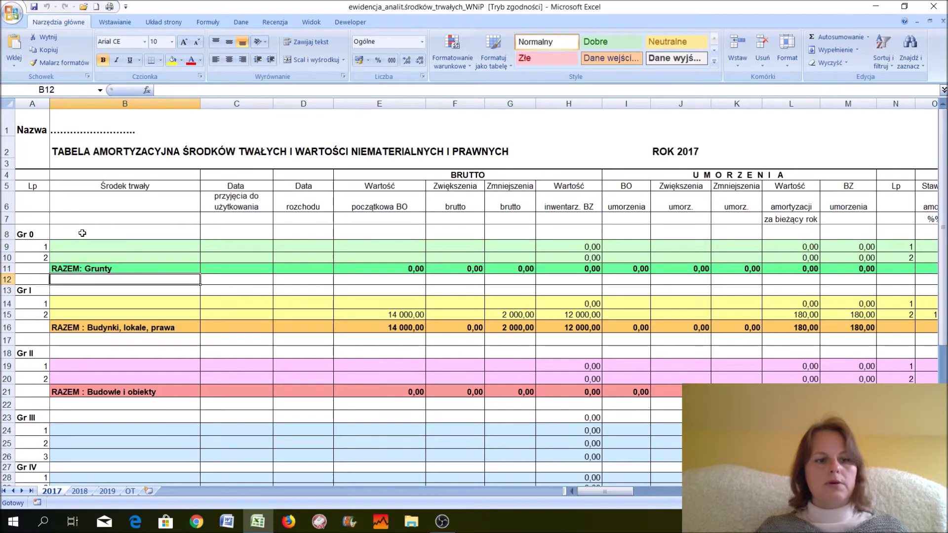
key(Down)
key(Down)
key(Down)
key(Down)
key(Down)
key(Down)
key(Down)
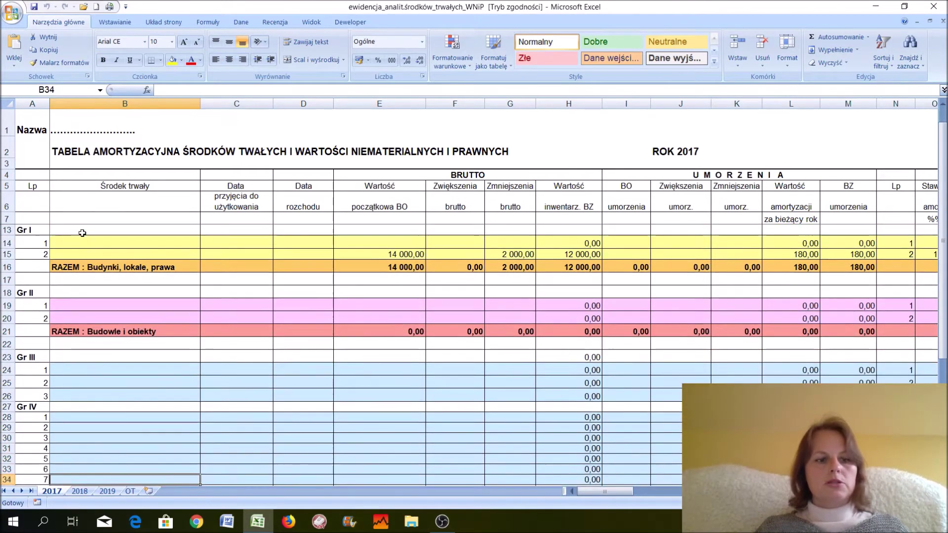
key(Down)
key(Down)
key(Down)
key(Down)
key(Down)
key(Down)
key(Down)
key(Down)
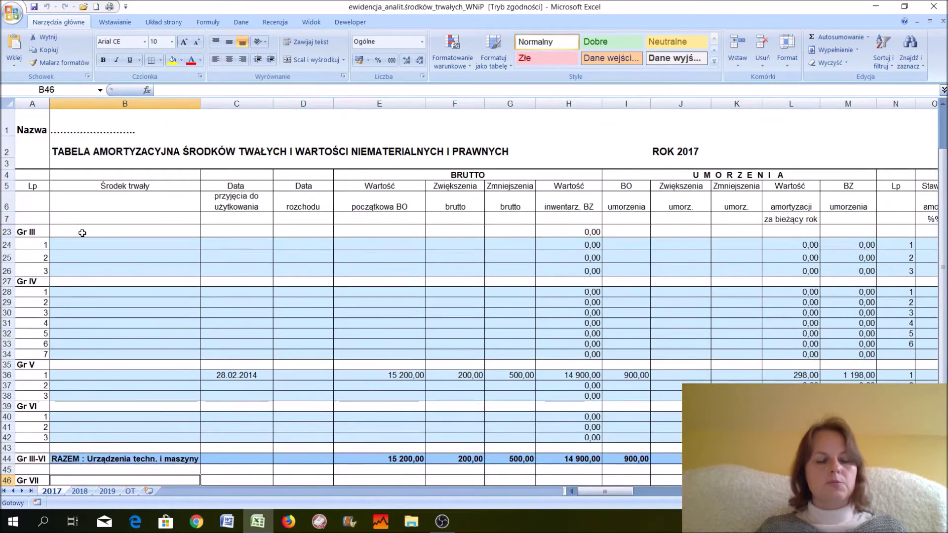
Review the machinery and equipment groups Gr III-VI, going back up from their RAZEM row to the start of the table.
key(Up)
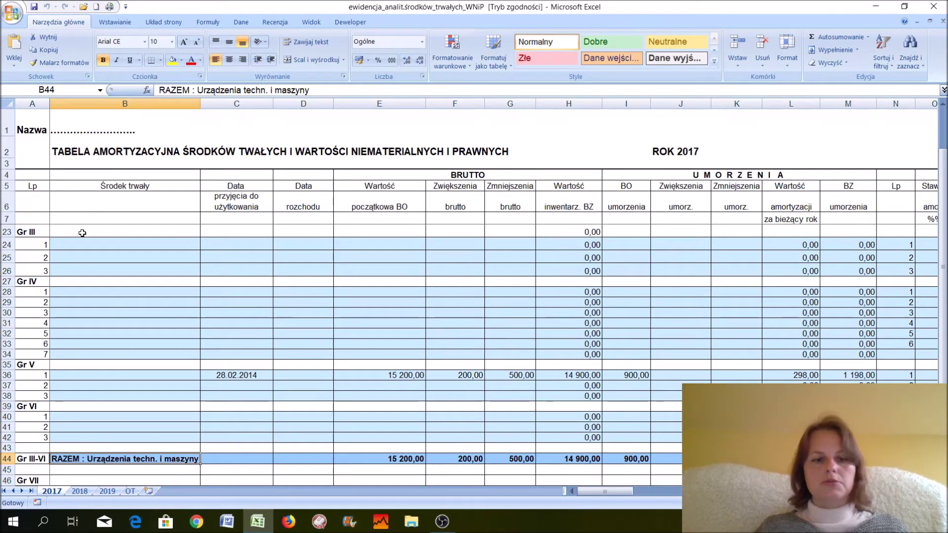
key(Up)
key(Up)
key(Up)
key(Up)
key(Up)
key(Up)
key(Up)
key(Up)
key(Up)
key(Up)
key(Up)
key(Up)
key(Up)
key(Up)
key(Up)
key(Up)
key(Up)
key(Up)
key(Up)
key(Up)
key(Up)
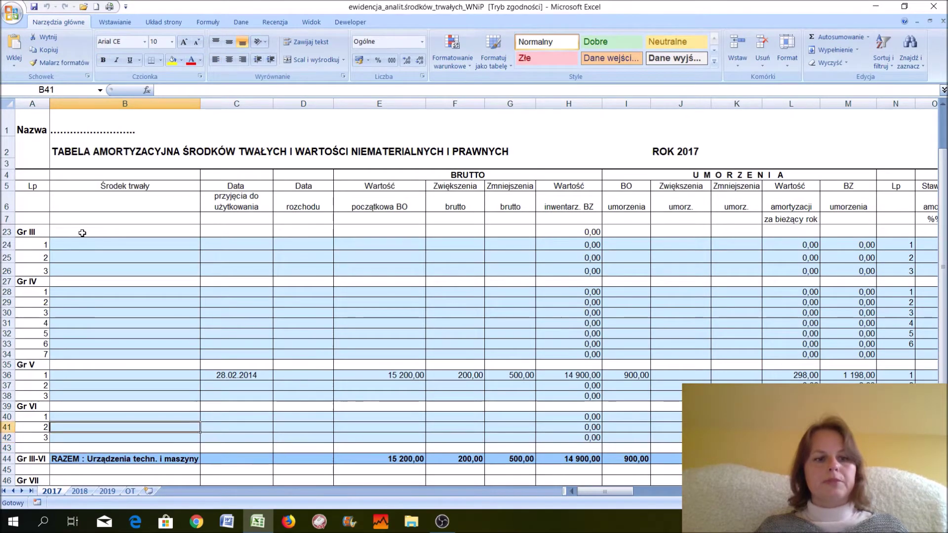
key(Up)
key(Up)
key(Up)
key(Up)
key(Up)
key(Up)
key(Up)
key(Up)
key(Up)
key(Up)
key(Up)
key(Up)
key(Up)
key(Up)
key(Up)
key(Up)
Examine the Gr I and Gr II sections with their RAZEM rows for buildings and structures.
key(Down)
key(Down)
key(Down)
key(Down)
key(Down)
key(Down)
key(Down)
key(Down)
key(Down)
key(Down)
key(Down)
key(Down)
key(Down)
key(Down)
key(Down)
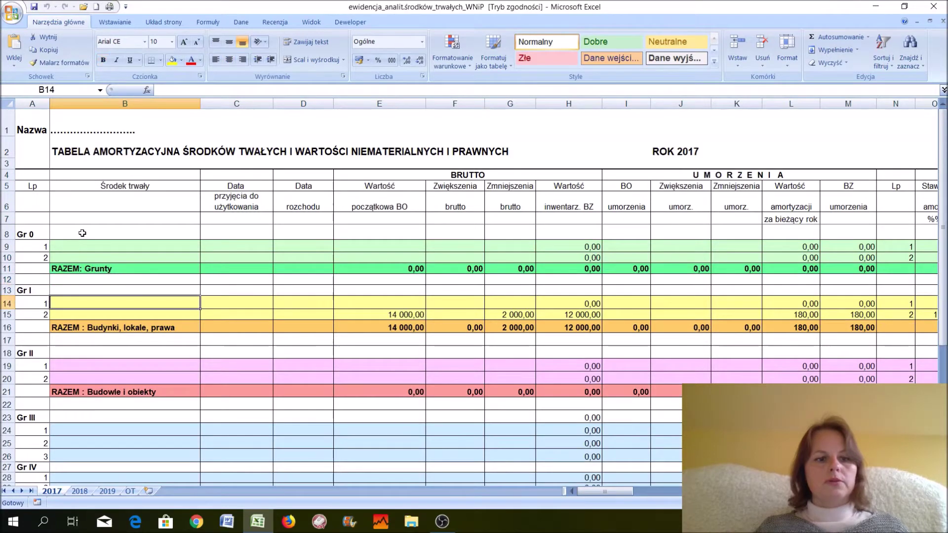
key(Down)
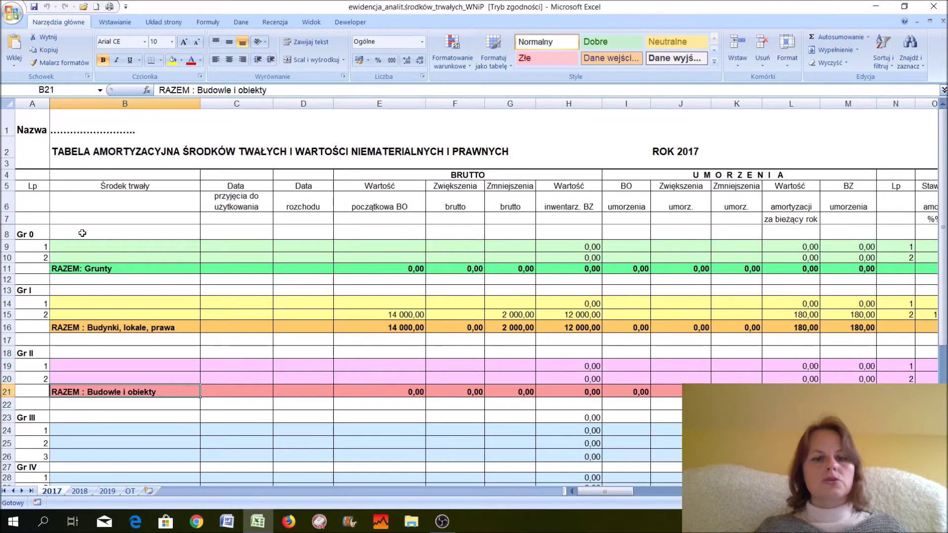
Enter "grunt nr 1" as the first fixed asset in Gr 0 (B9) and left-align it.
click(90, 306)
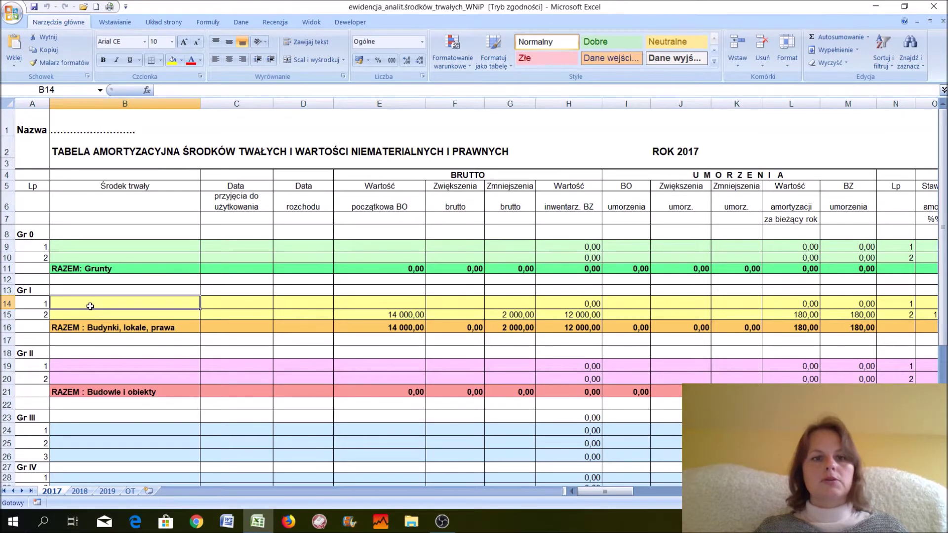
click(89, 246)
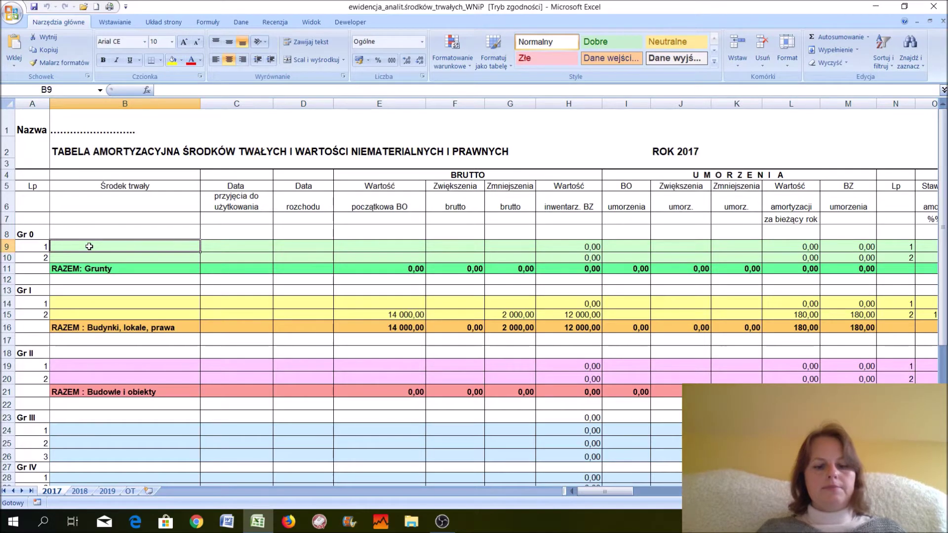
text(gr)
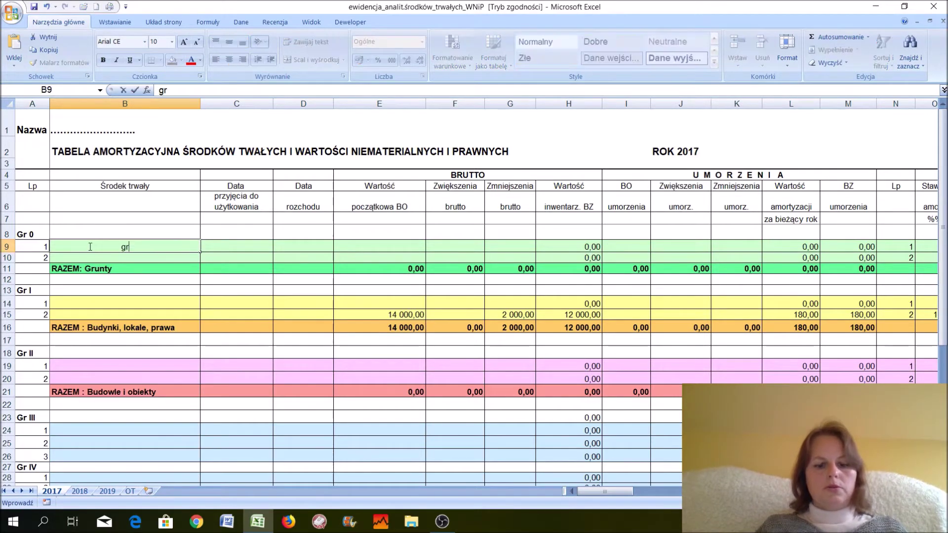
text(unt nr 1)
key(Return)
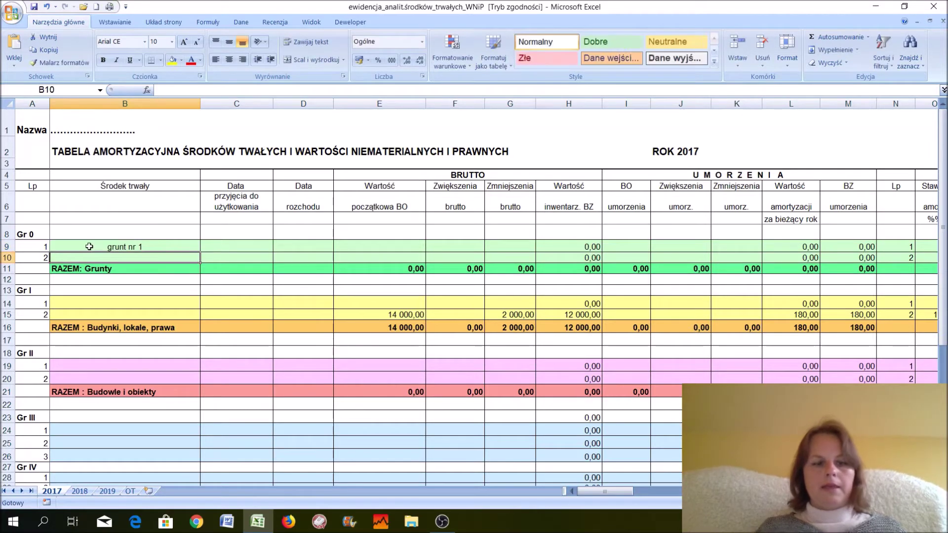
click(89, 246)
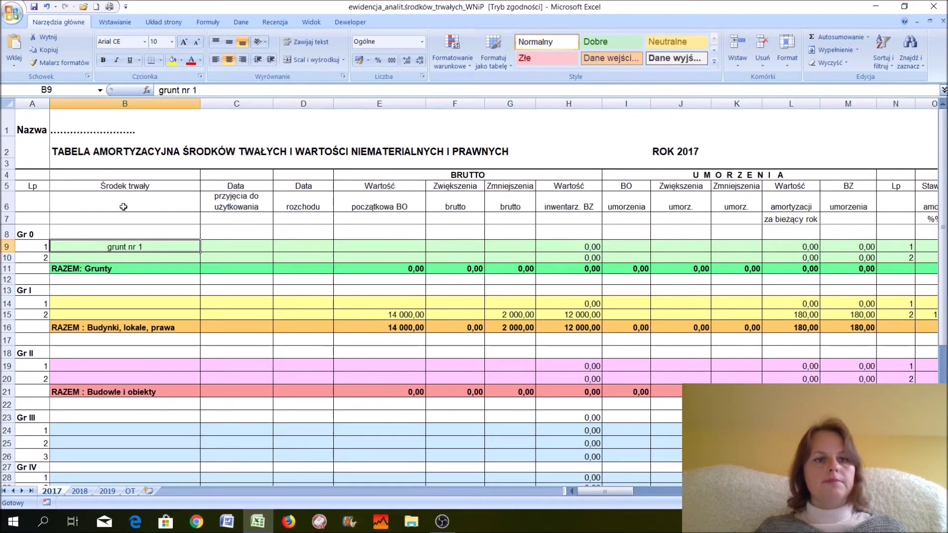
click(217, 63)
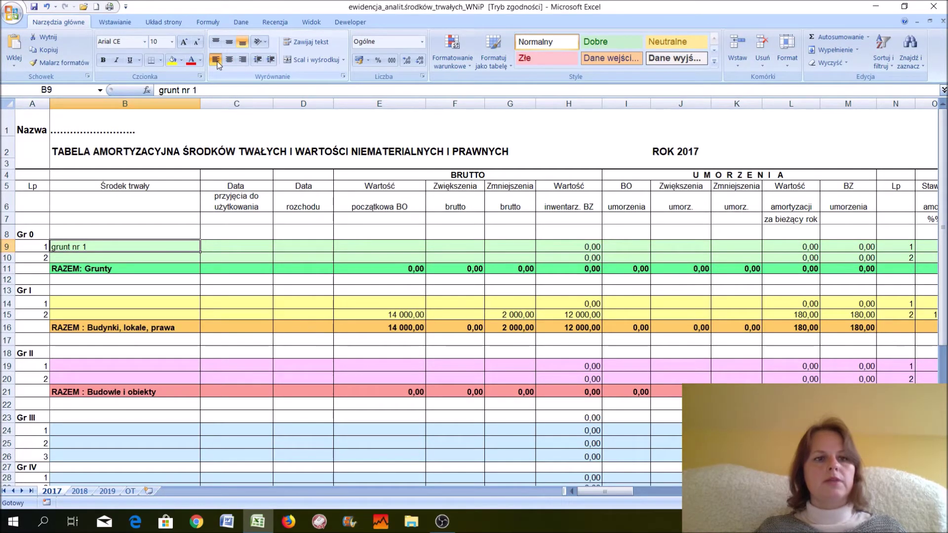
Enter 28.02.2017 as the acceptance date of grunt nr 1 in C9 and format it as Data krótka.
click(232, 245)
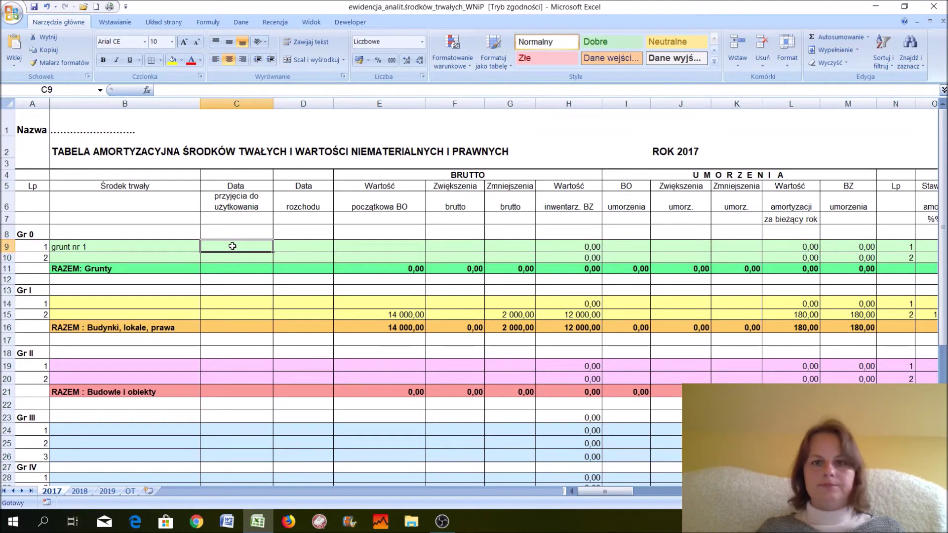
key(Num_Lock)
text(28.02.2017)
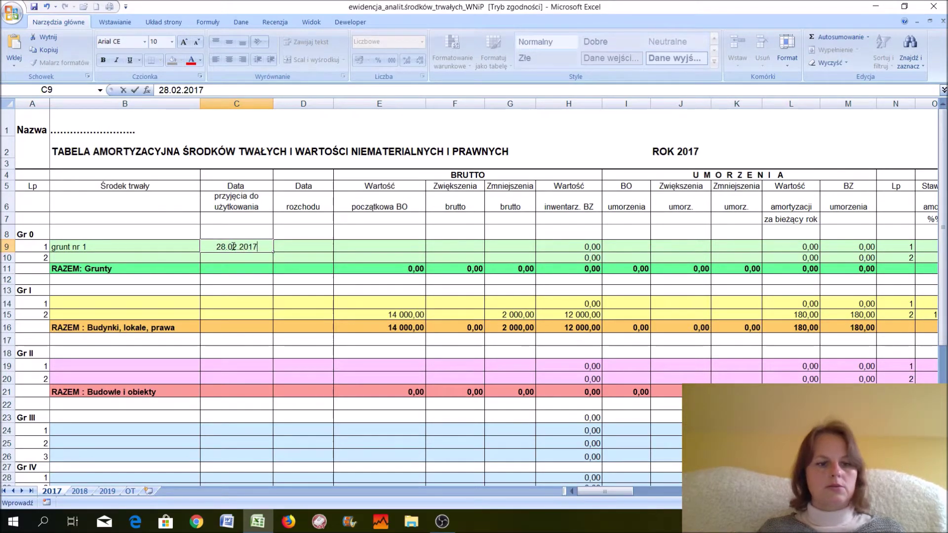
key(Return)
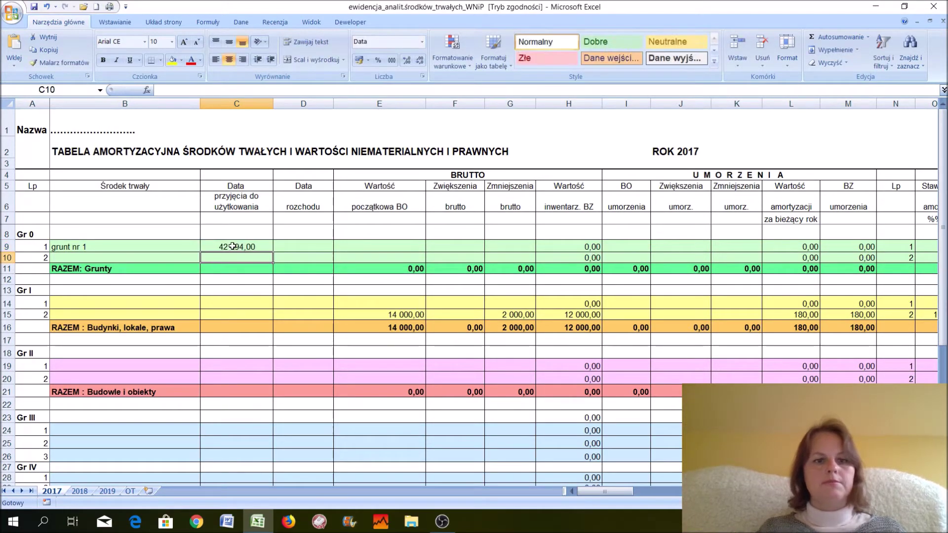
click(232, 246)
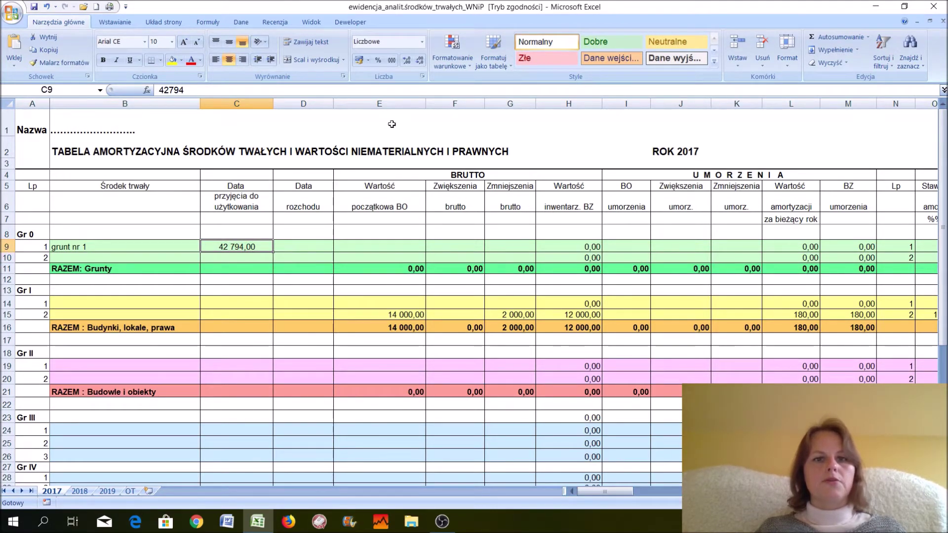
click(423, 42)
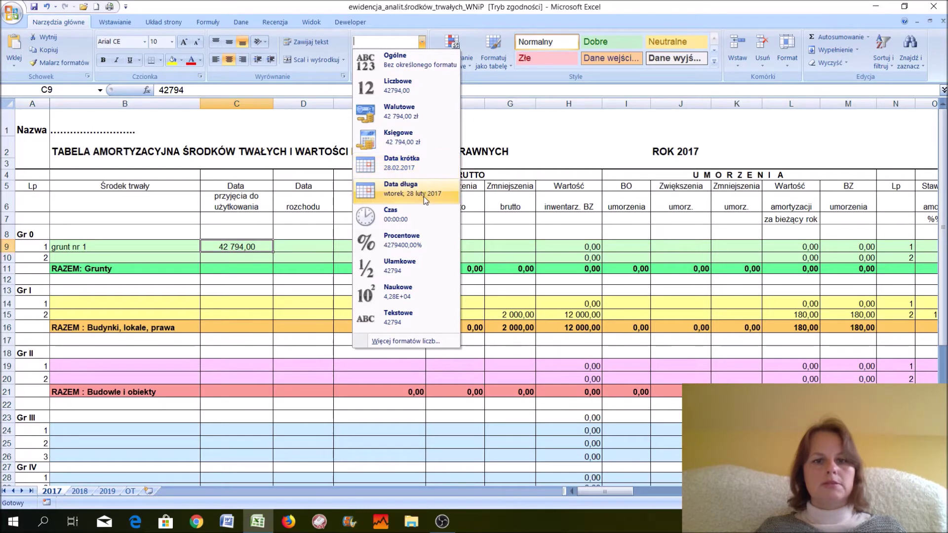
click(408, 165)
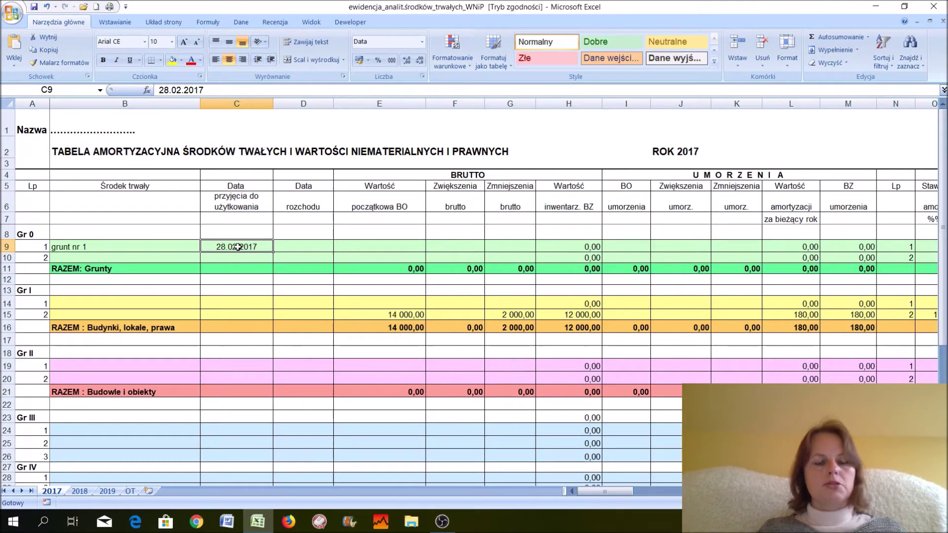
Apply the Data krótka format to the whole acceptance date column, C7 to C132.
drag(233, 220, 272, 379)
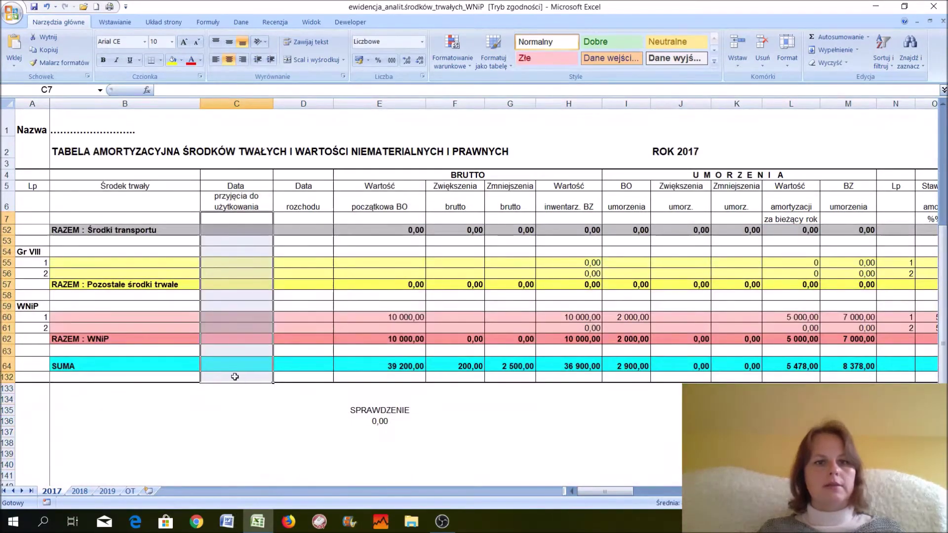
click(422, 42)
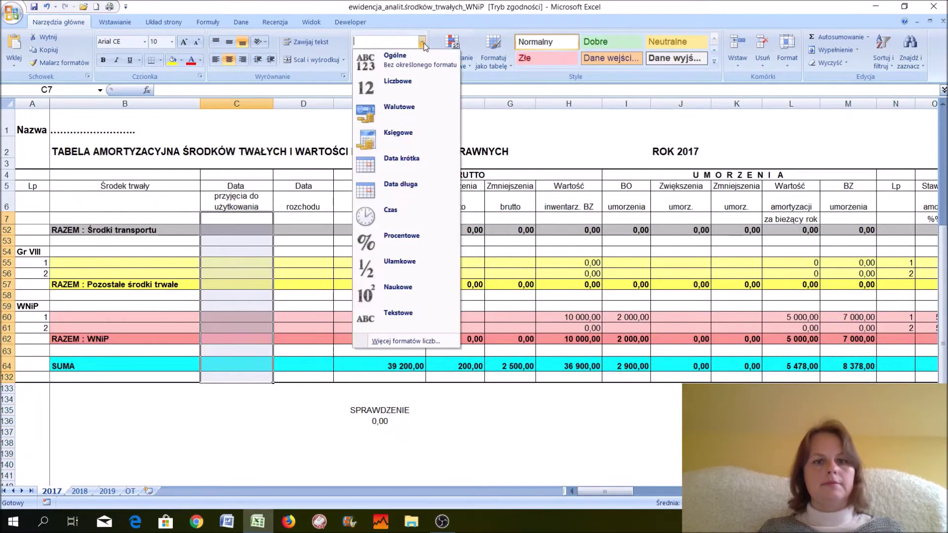
click(402, 161)
click(252, 242)
Apply the Data krótka format to the whole disposal date column (Data rozchodu), D7 to D132.
key(Up)
key(Up)
key(Up)
key(Up)
key(Up)
key(Up)
key(Up)
key(Up)
key(Up)
key(Up)
key(Up)
key(Up)
key(Up)
key(Up)
key(Up)
key(Up)
key(Up)
key(Up)
key(Up)
key(Up)
key(Up)
key(Up)
key(Up)
key(Up)
key(Up)
key(Up)
key(Up)
key(Up)
key(Up)
key(Up)
key(Up)
key(Up)
key(Up)
key(Up)
key(Up)
key(Up)
key(Up)
key(Up)
key(Up)
key(Up)
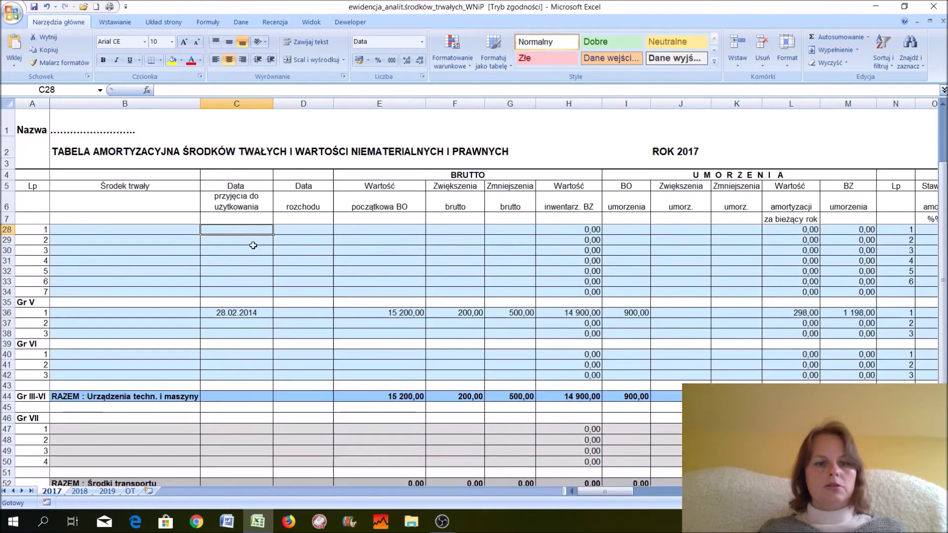
key(Up)
key(Up)
key(Up)
key(Up)
key(Up)
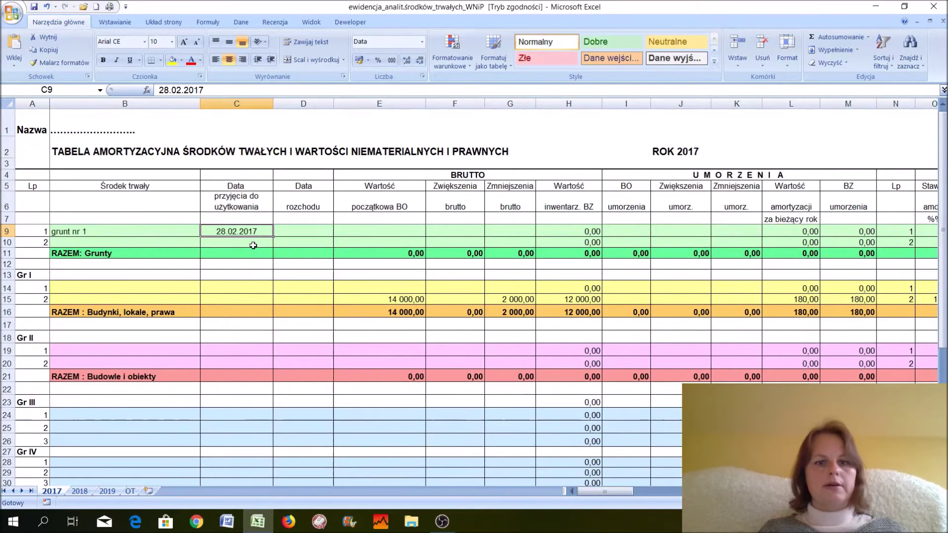
click(296, 245)
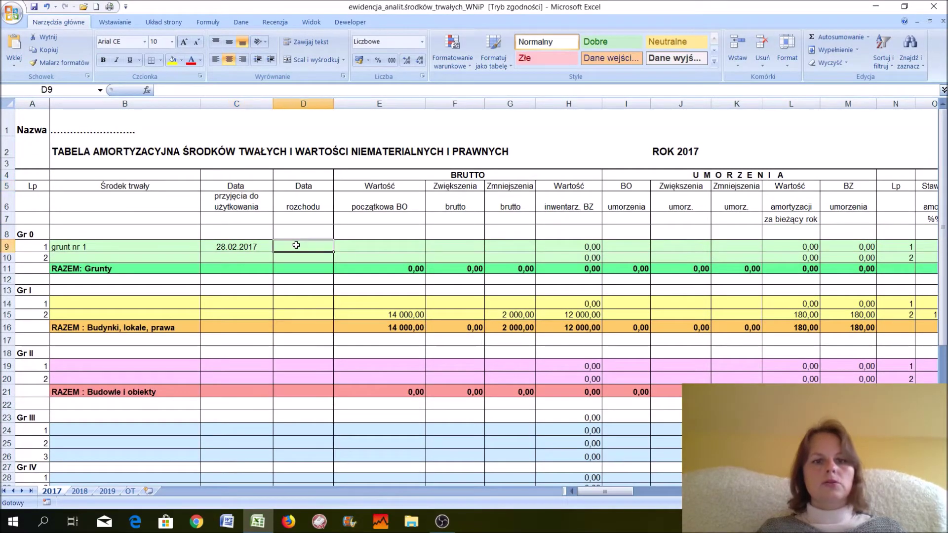
drag(302, 219, 306, 385)
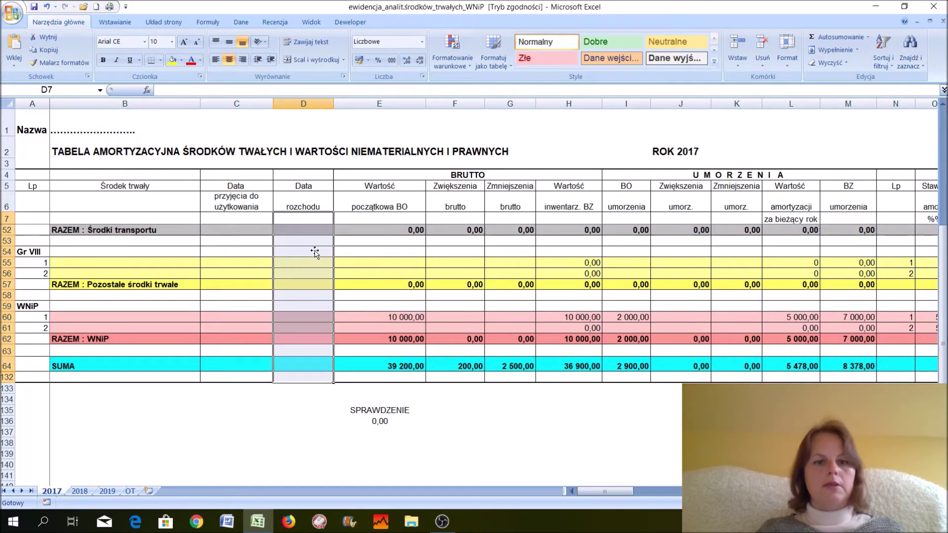
click(422, 42)
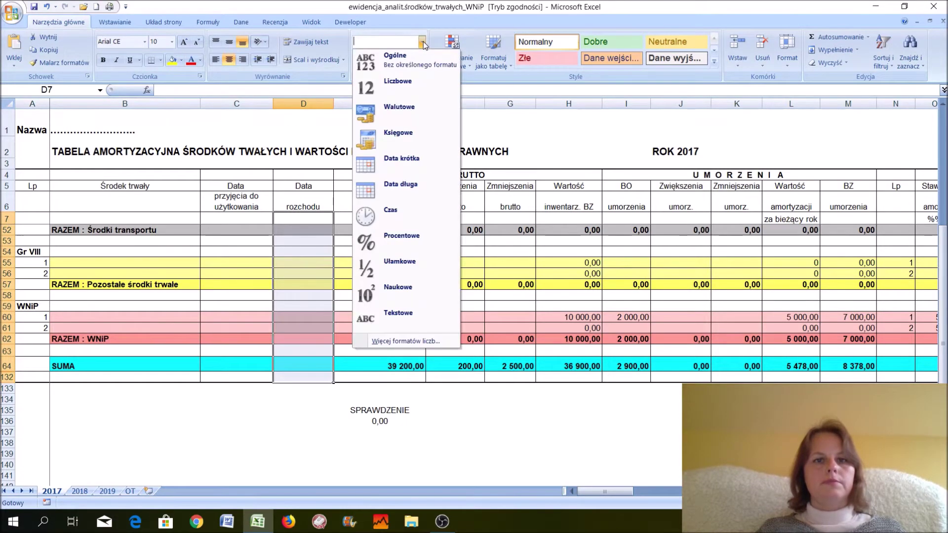
click(393, 163)
click(370, 230)
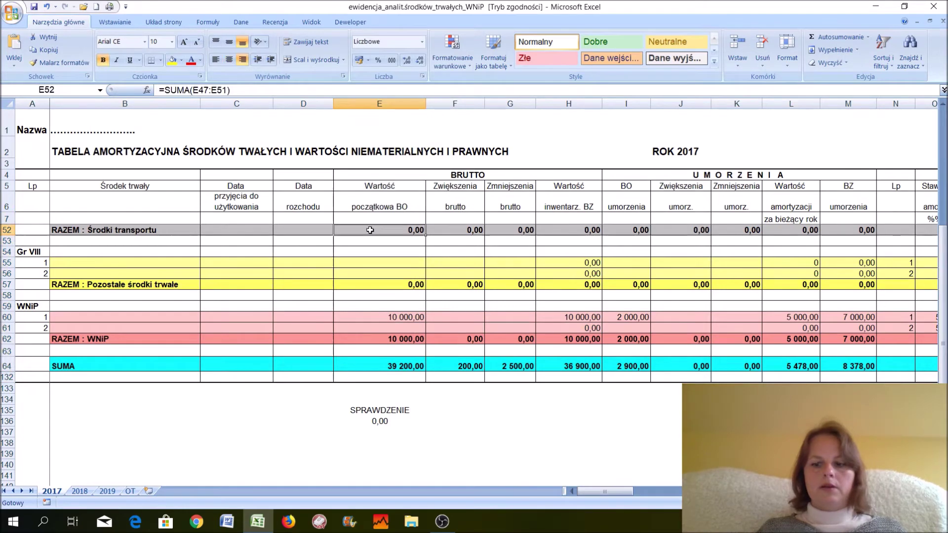
Examine on the 2018 sheet how the opening value of the first Gr 0 asset (E9) links to the 2017 sheet.
key(Page_Up)
key(Page_Up)
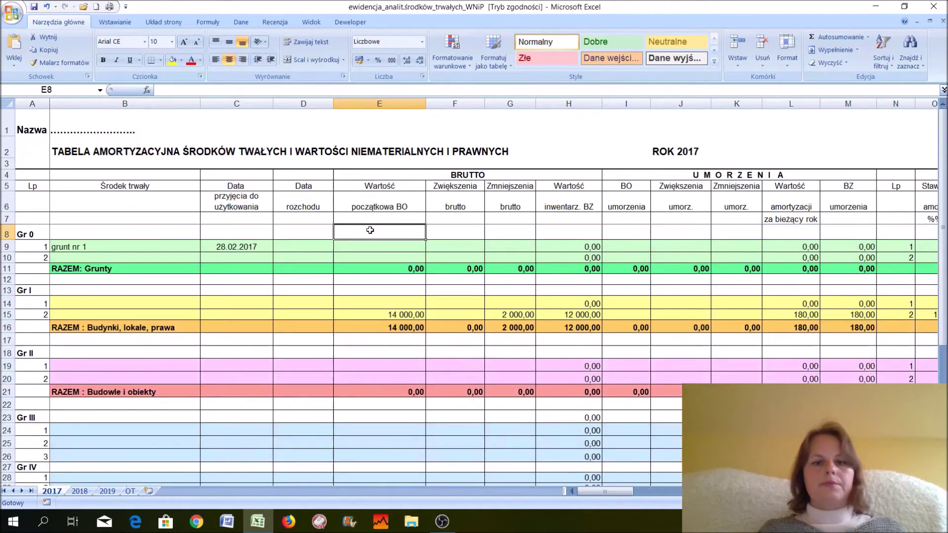
click(80, 492)
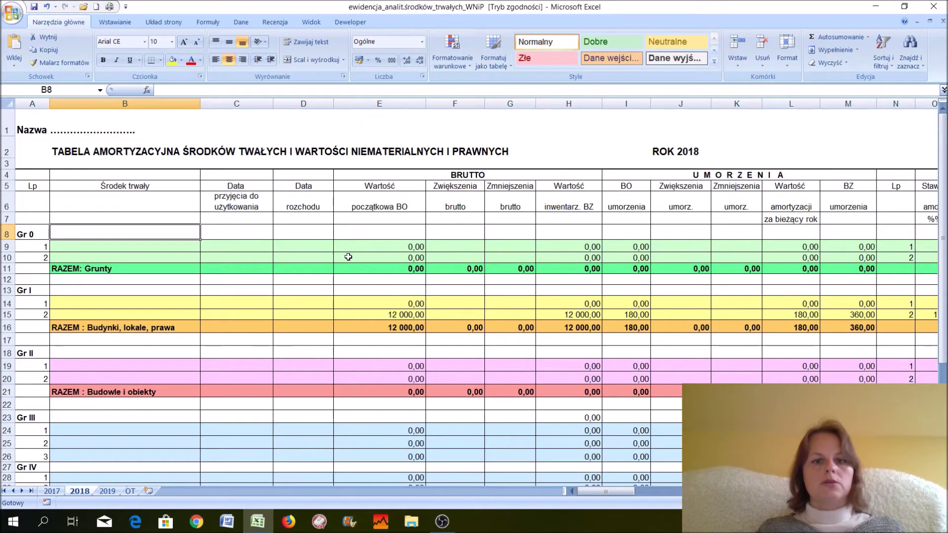
click(369, 245)
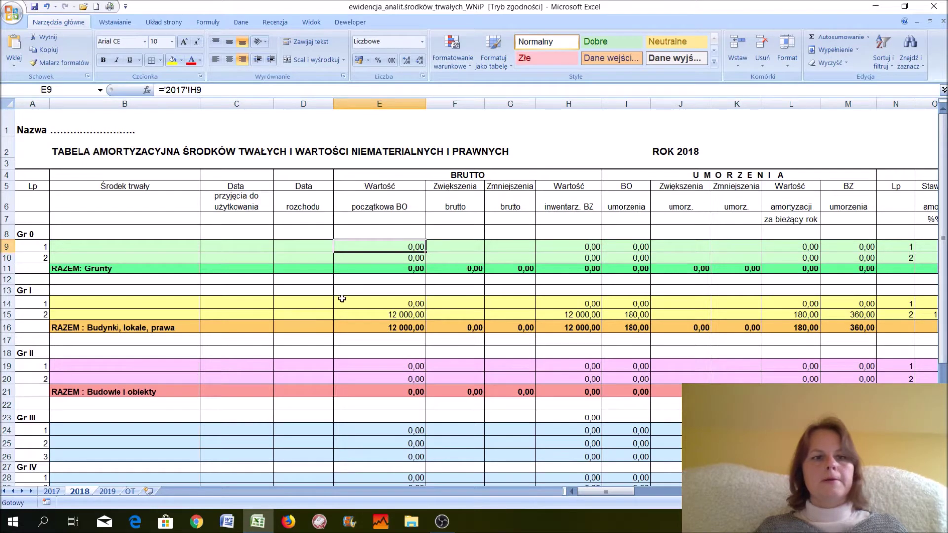
click(205, 89)
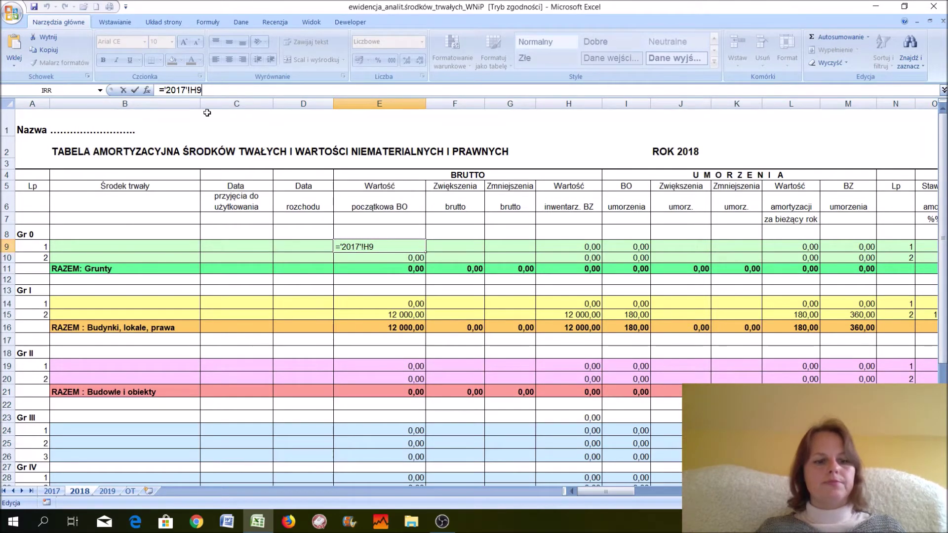
key(Escape)
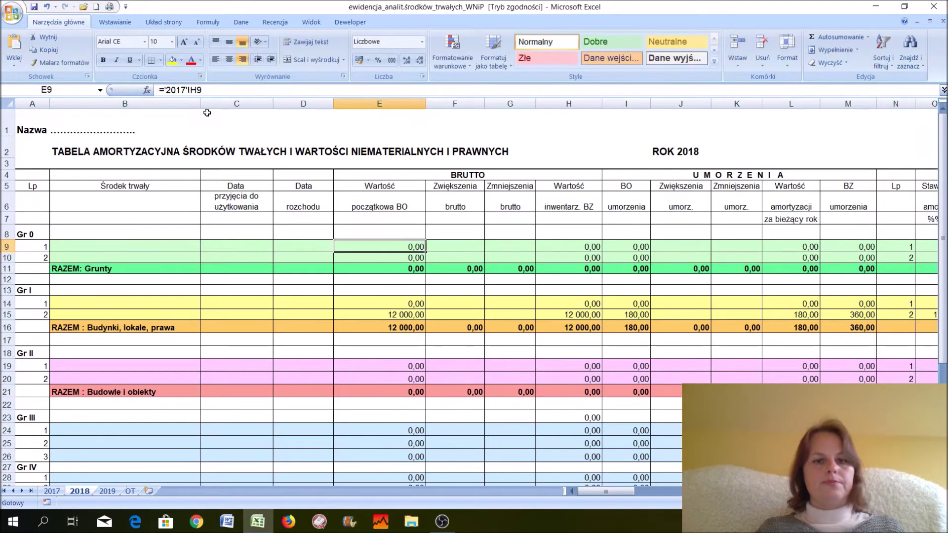
On the 2017 sheet, enter 1500 as the gross increase (Zwiększenia brutto) of grunt nr 1 in F9.
click(51, 492)
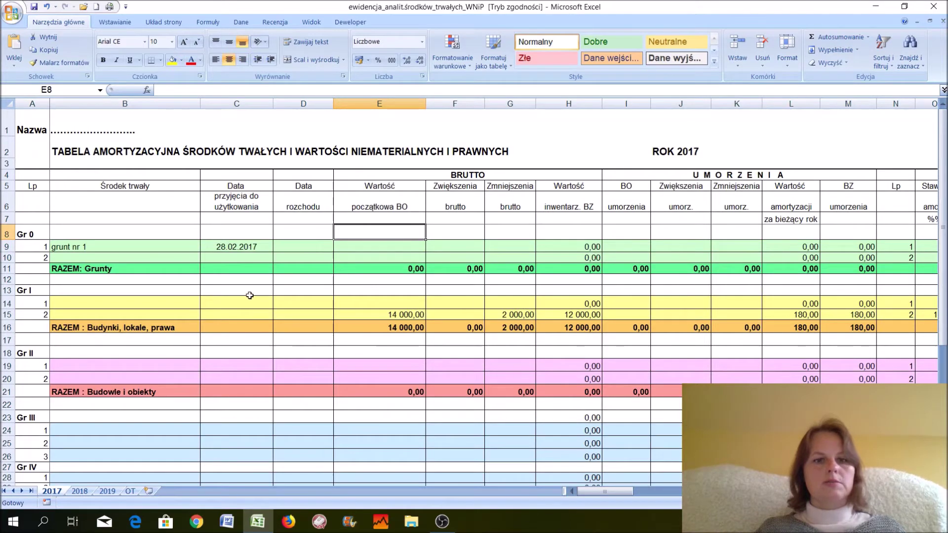
click(559, 242)
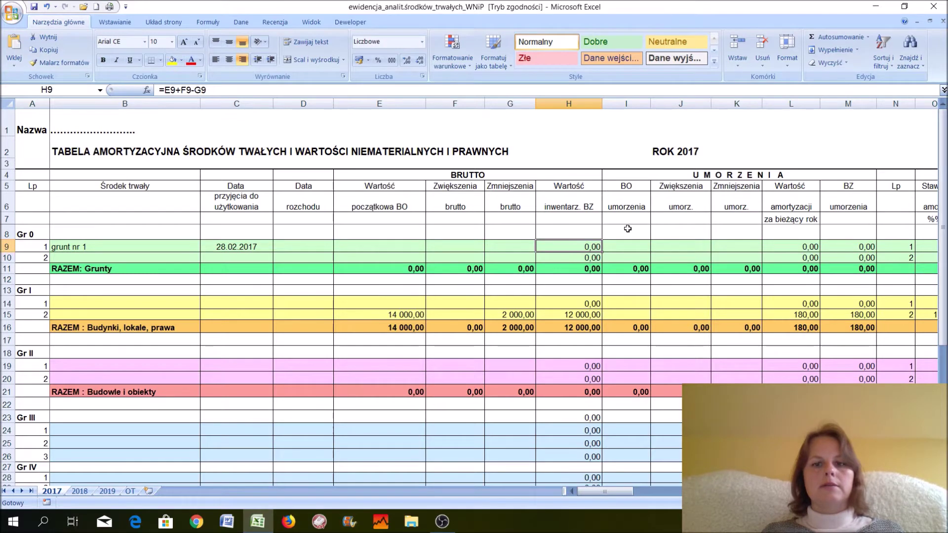
drag(568, 246, 466, 252)
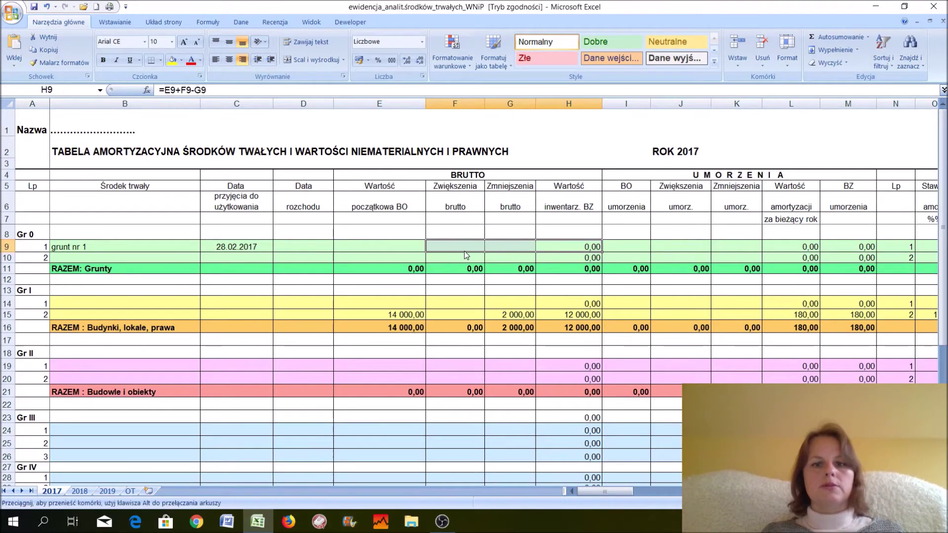
click(461, 245)
text(1500)
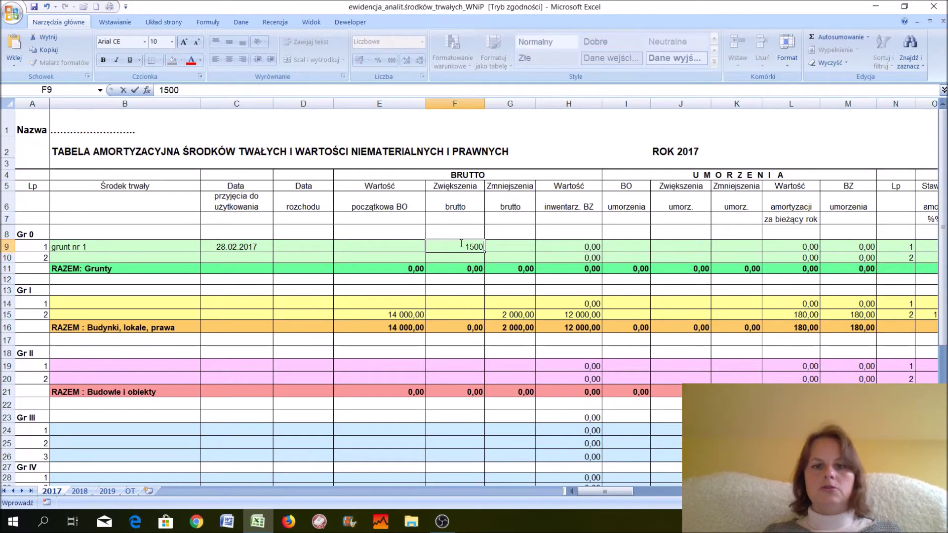
key(Return)
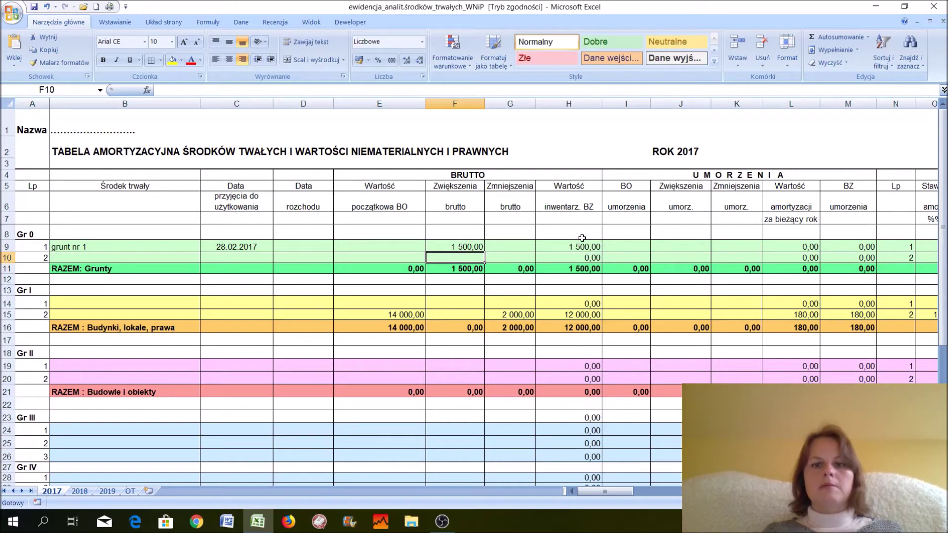
On the 2018 sheet, enter 8500 as the gross increase (Zwiększenia brutto) of the first Gr 0 asset in F9.
click(80, 492)
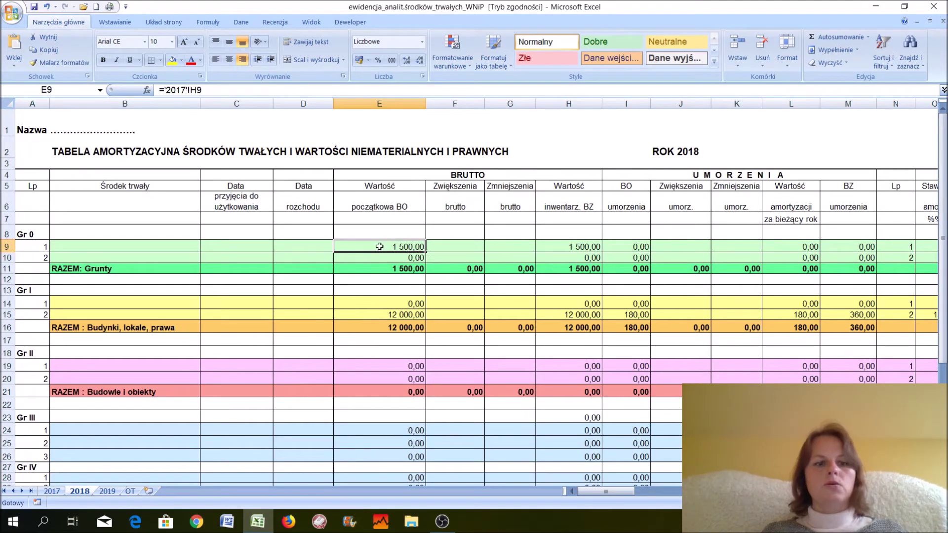
click(659, 148)
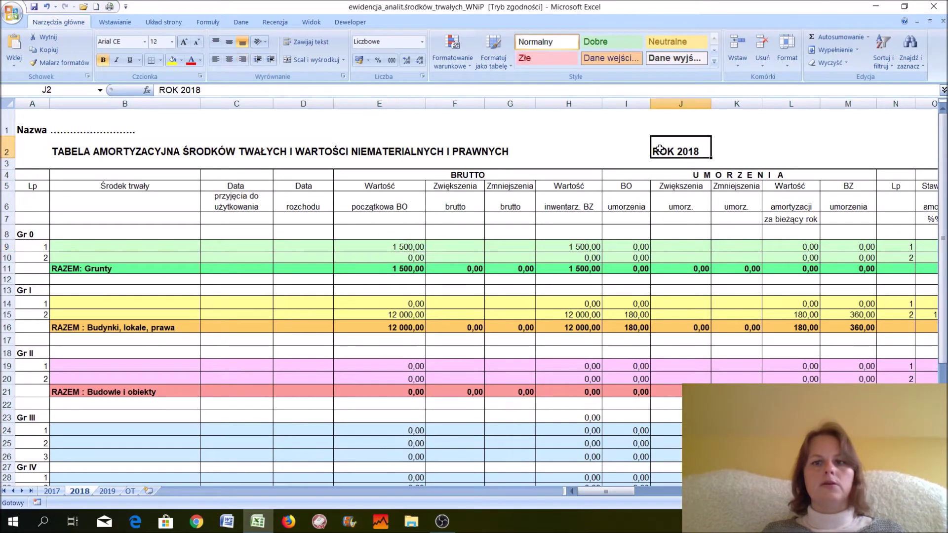
click(444, 246)
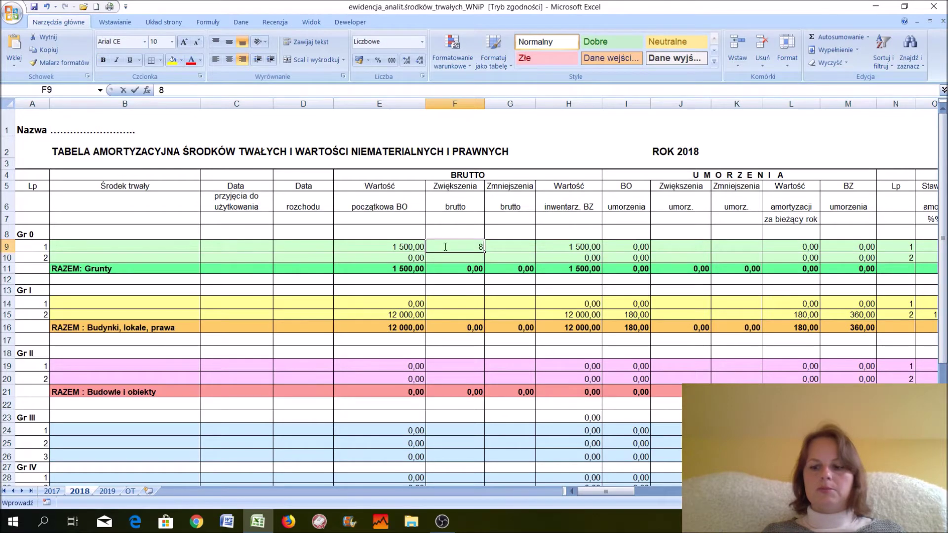
text(8500)
key(Return)
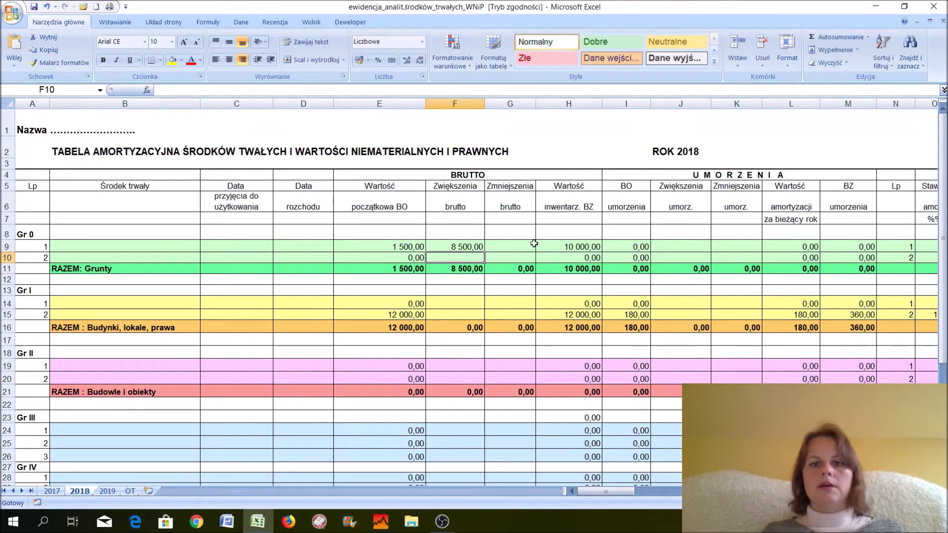
click(572, 244)
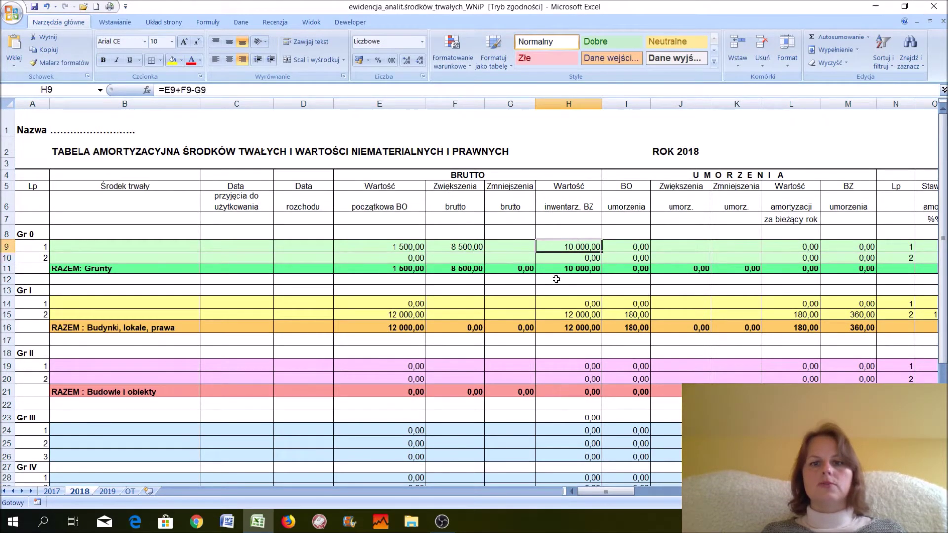
Copy the entire contents of the 2019 sheet into a newly inserted worksheet.
click(108, 491)
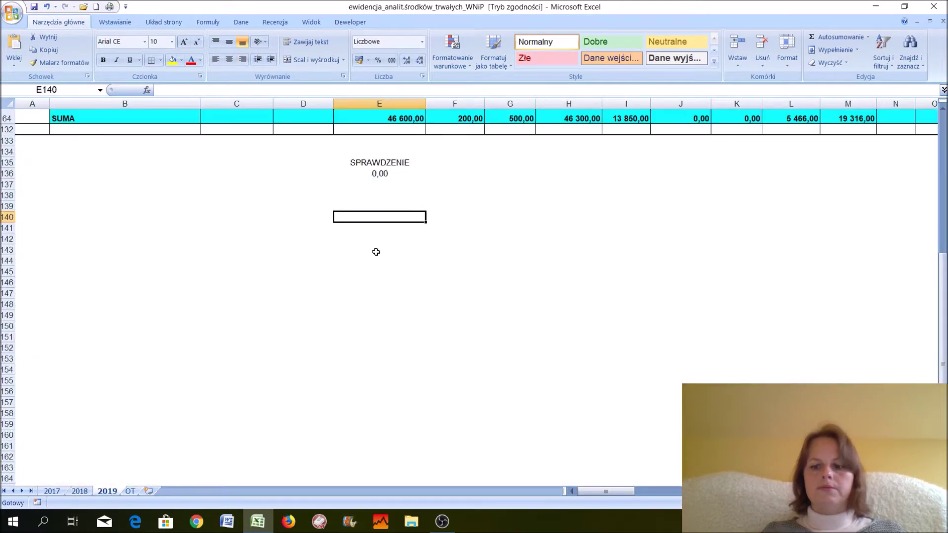
key(Page_Up)
key(Page_Up)
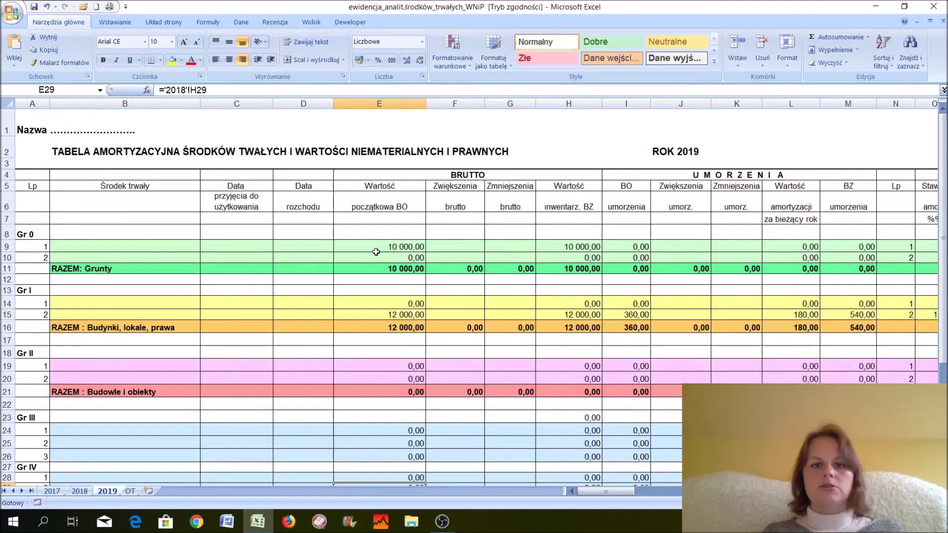
click(380, 246)
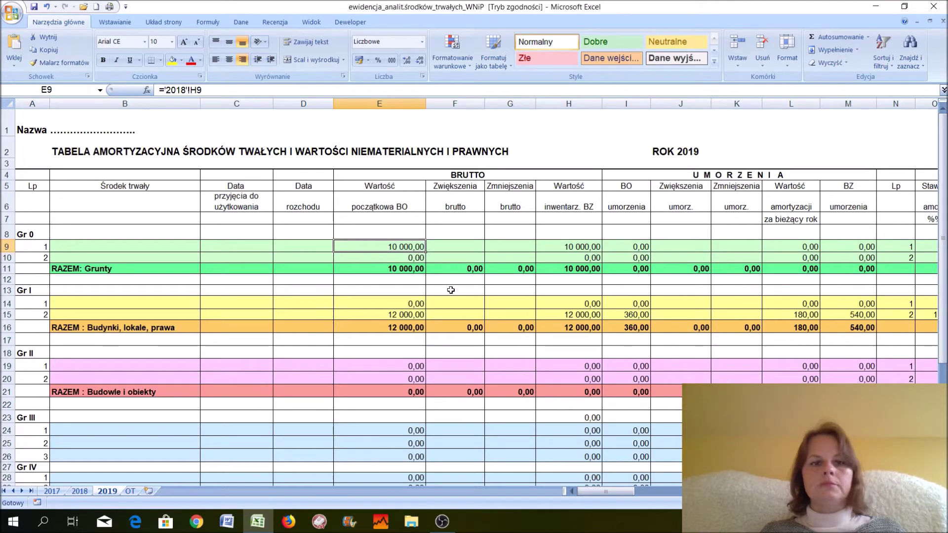
click(8, 105)
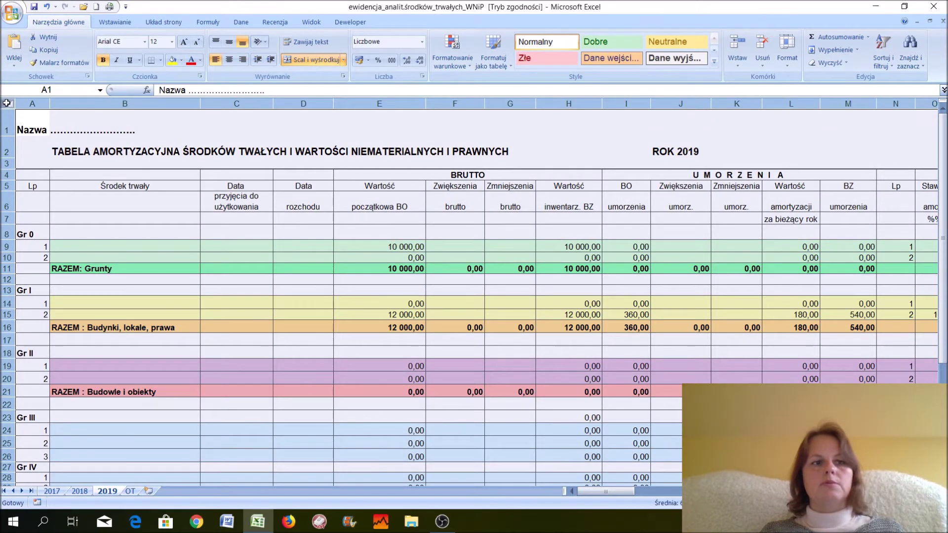
key(ctrl+c)
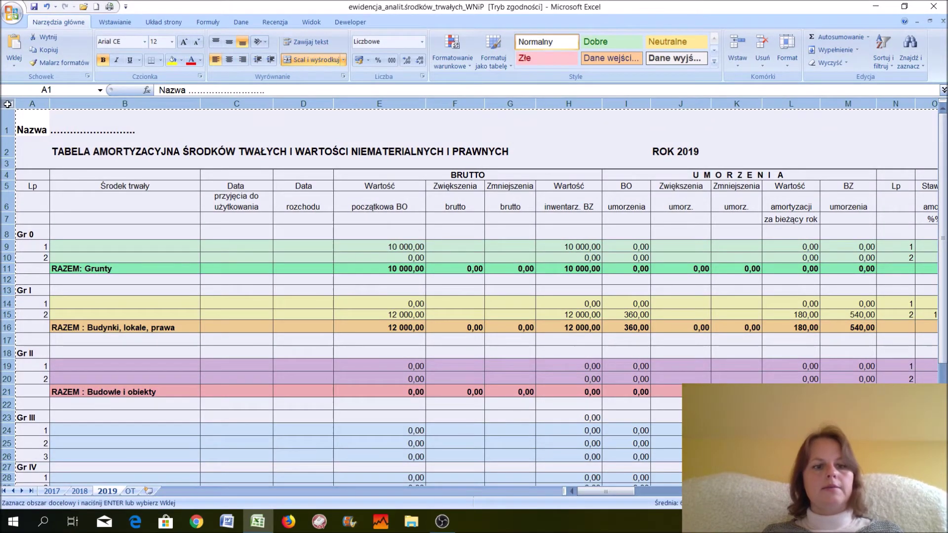
click(148, 491)
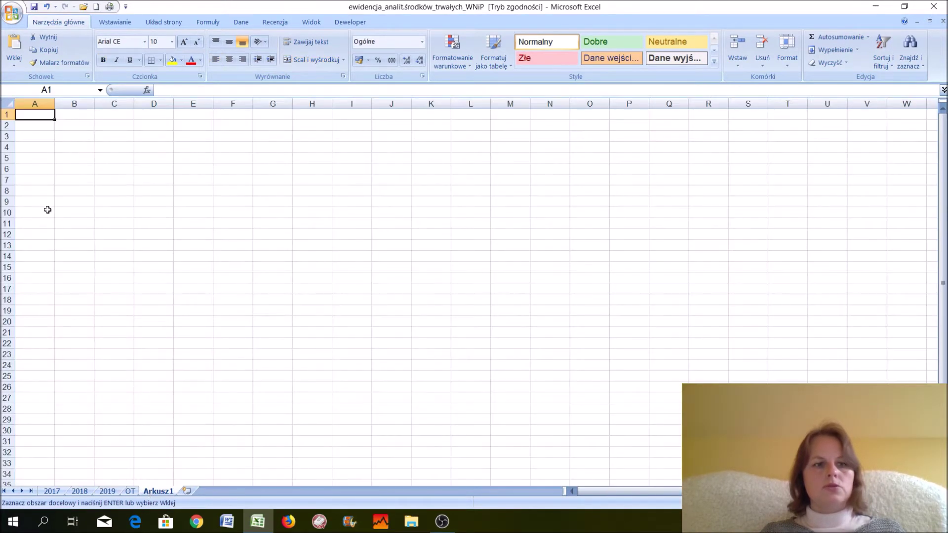
click(8, 103)
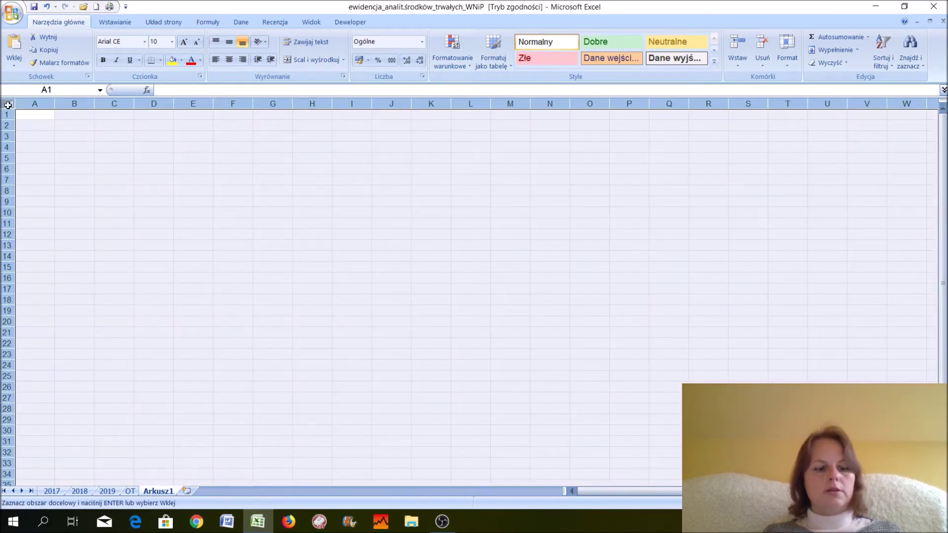
key(ctrl+v)
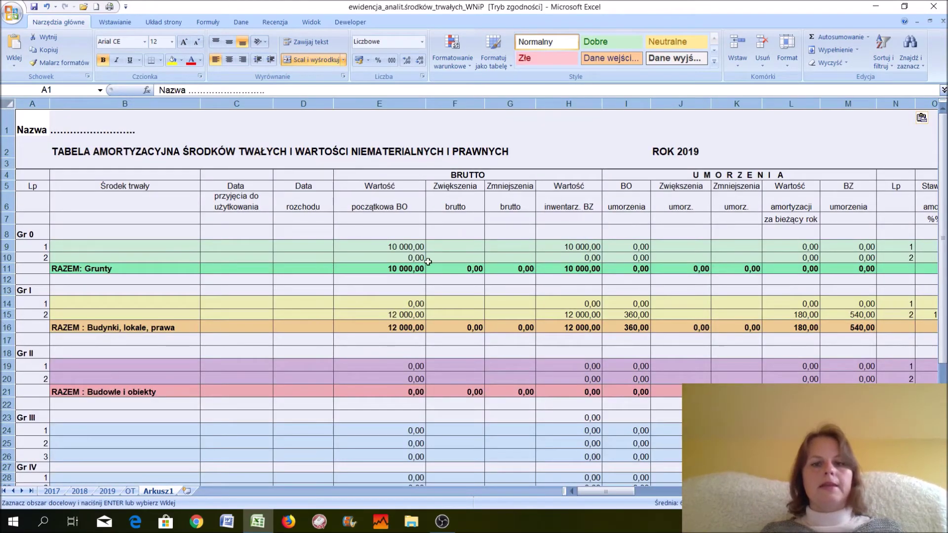
Replace every 2018 with 2019 in the formulas of the opening value column (Wartość początkowa BO, column E) of the new sheet.
click(409, 247)
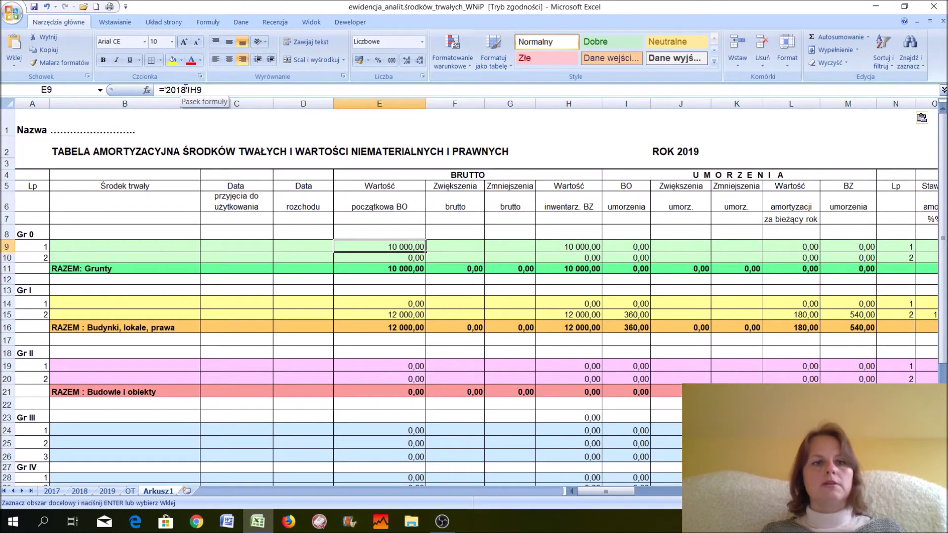
click(388, 103)
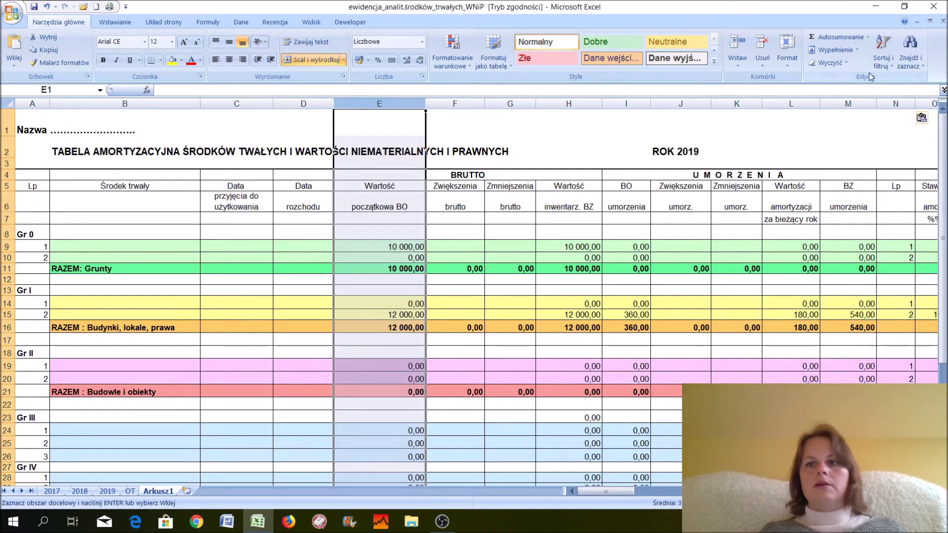
click(911, 54)
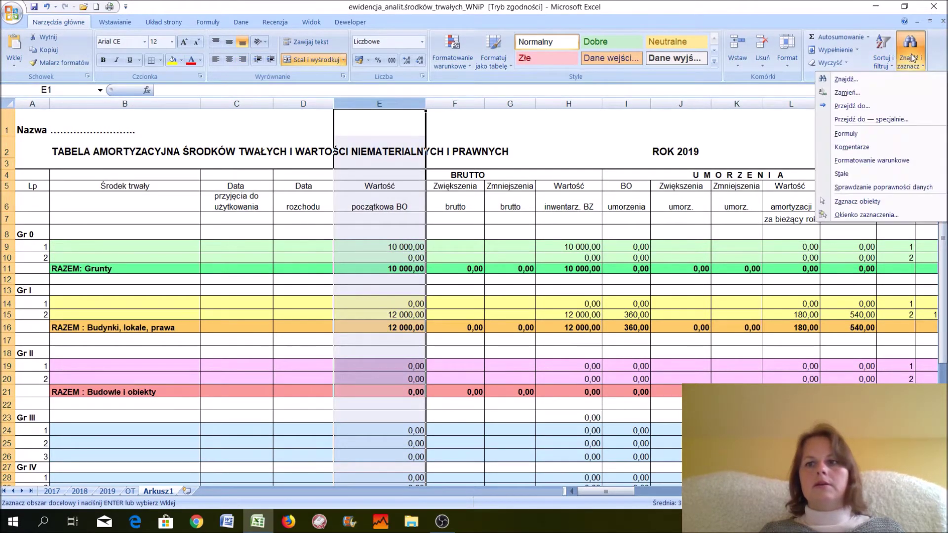
click(847, 93)
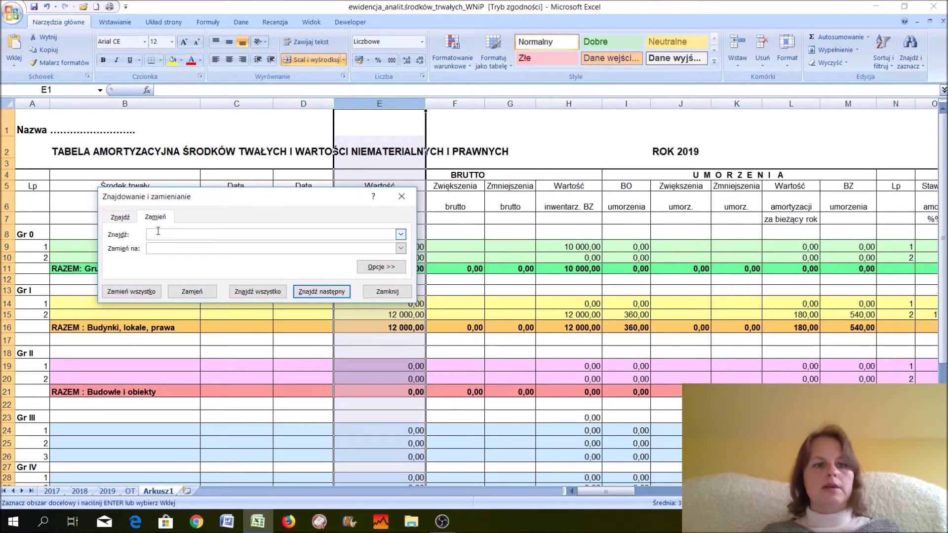
text(2018)
click(156, 247)
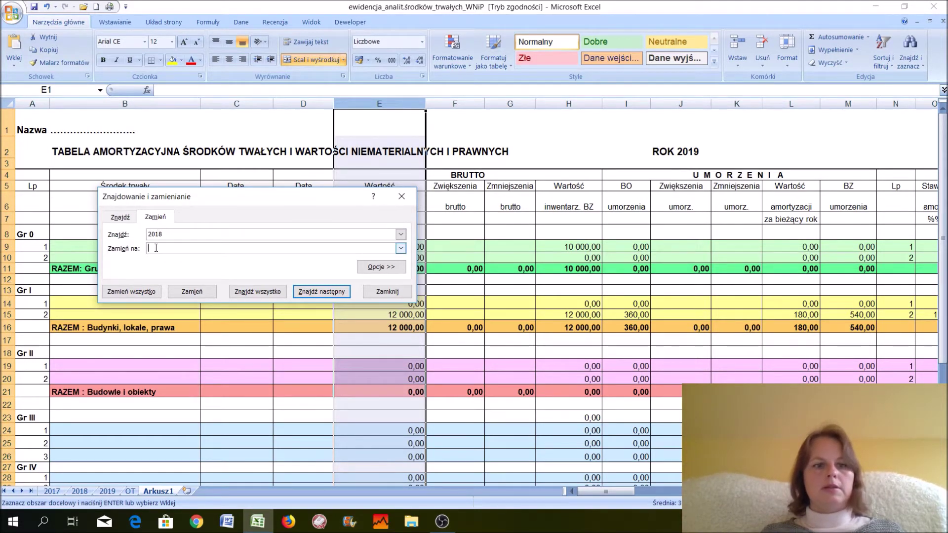
text(2019)
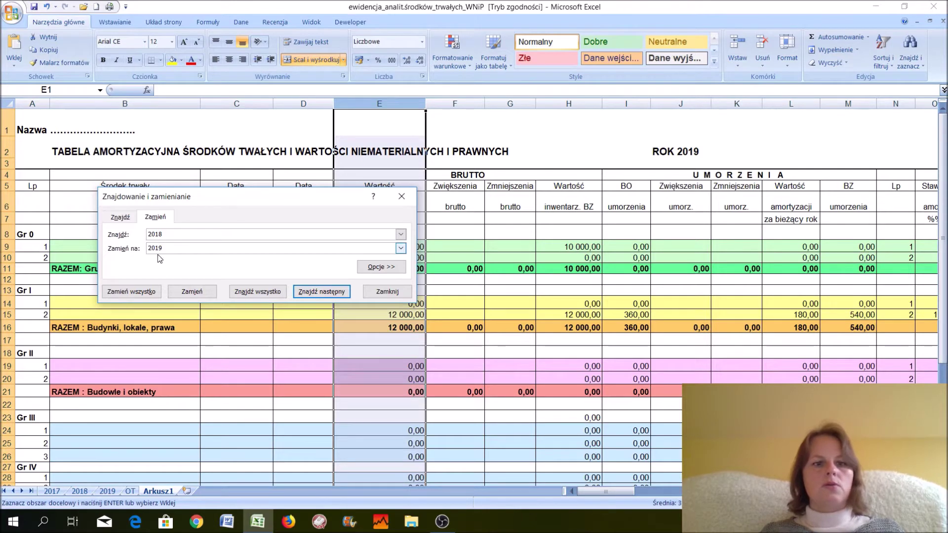
click(146, 292)
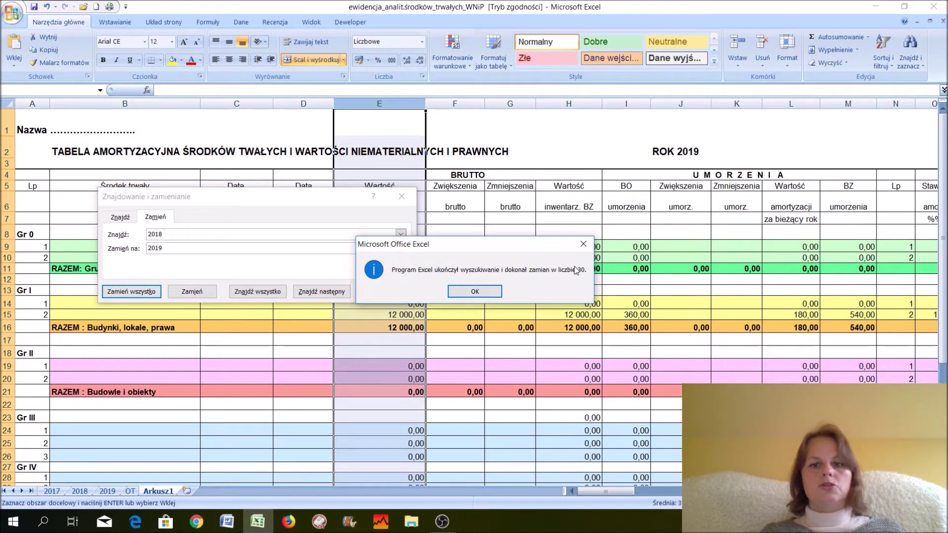
click(478, 291)
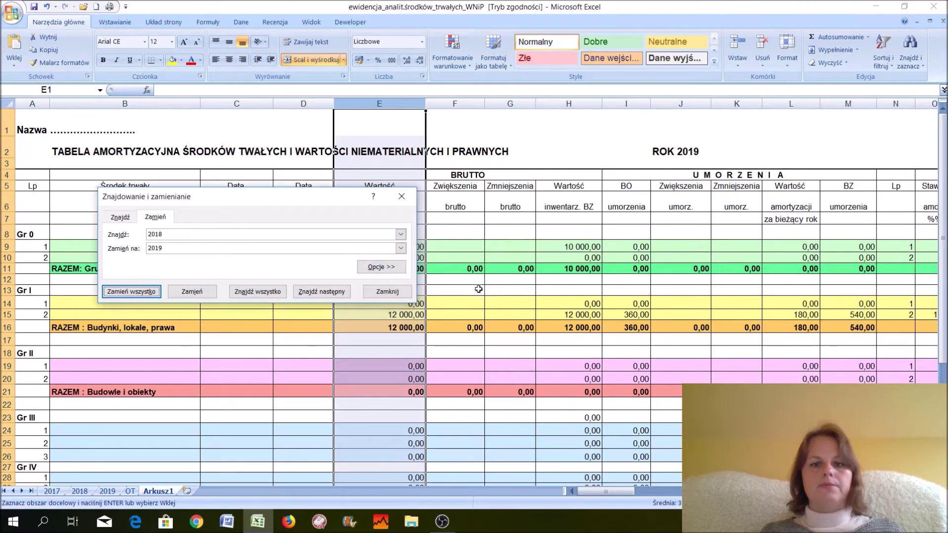
click(388, 291)
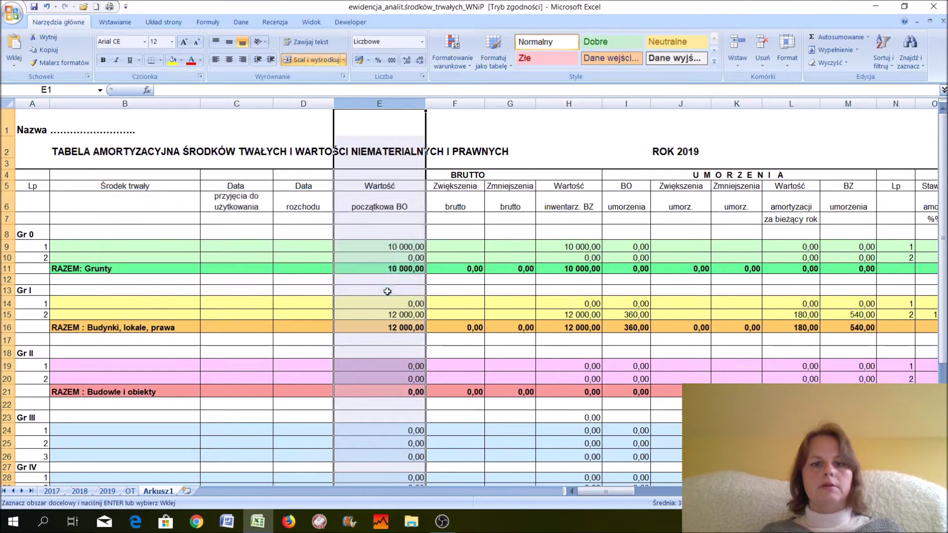
Check the new sheet's formulas for opening value (E9, E10), closing value (H9) and opening accumulated depreciation (I9) in Gr 0.
click(389, 246)
click(388, 256)
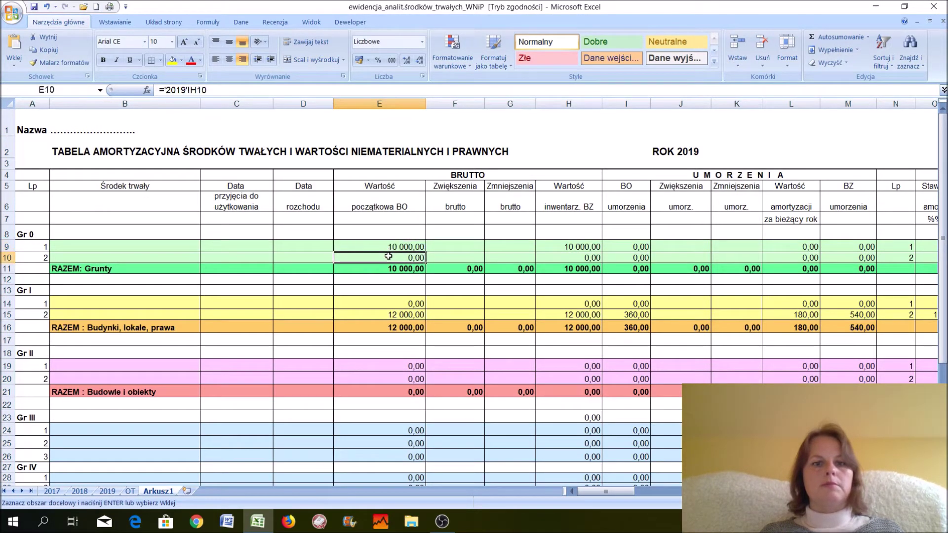
click(543, 246)
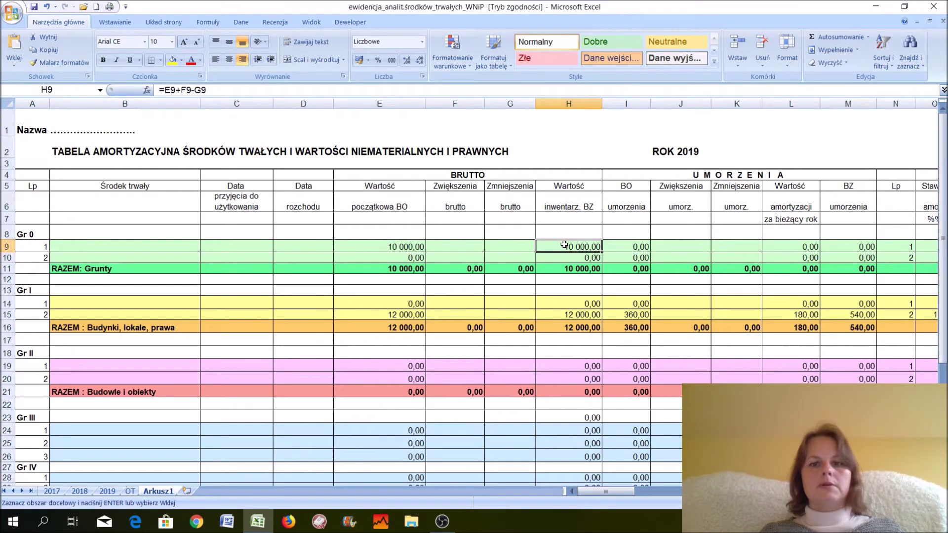
click(631, 245)
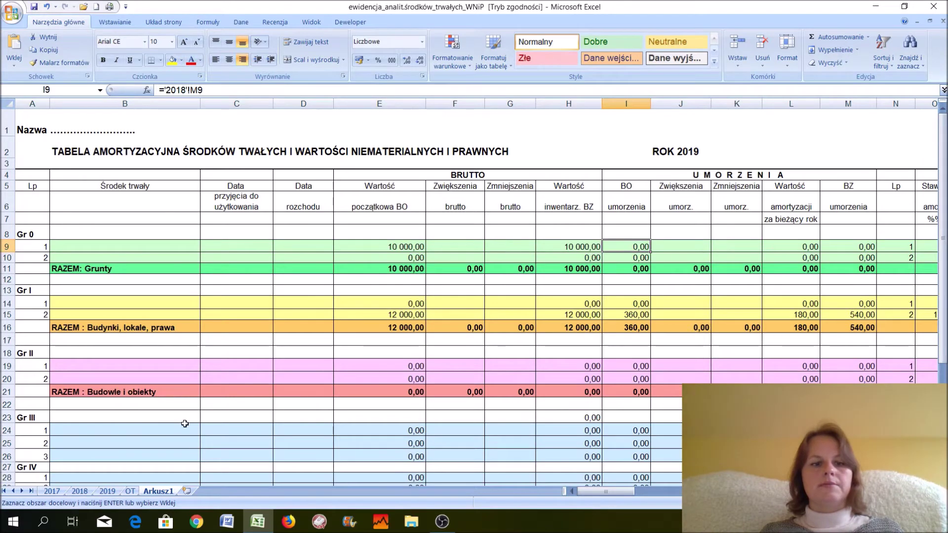
Rename the newly added worksheet Arkusz1 as 2020.
right_click(157, 491)
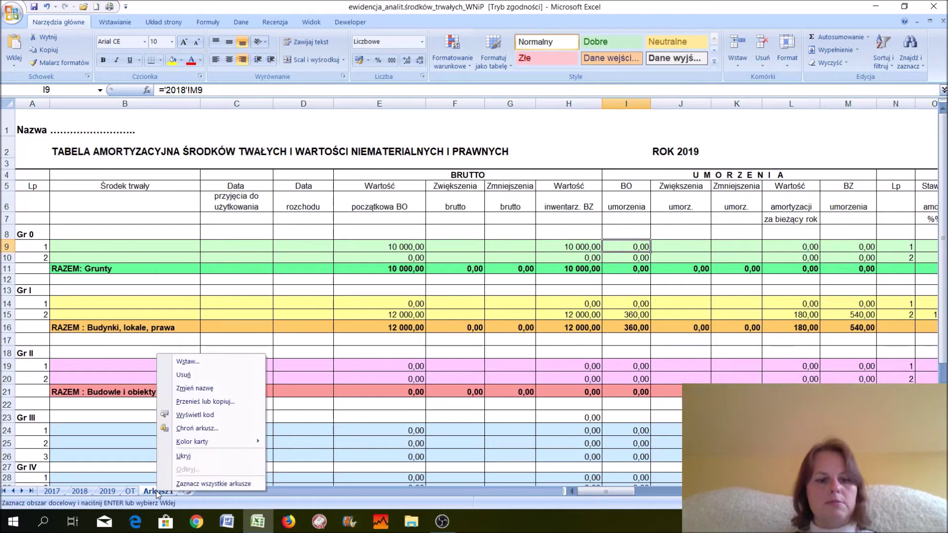
mouse_move(168, 439)
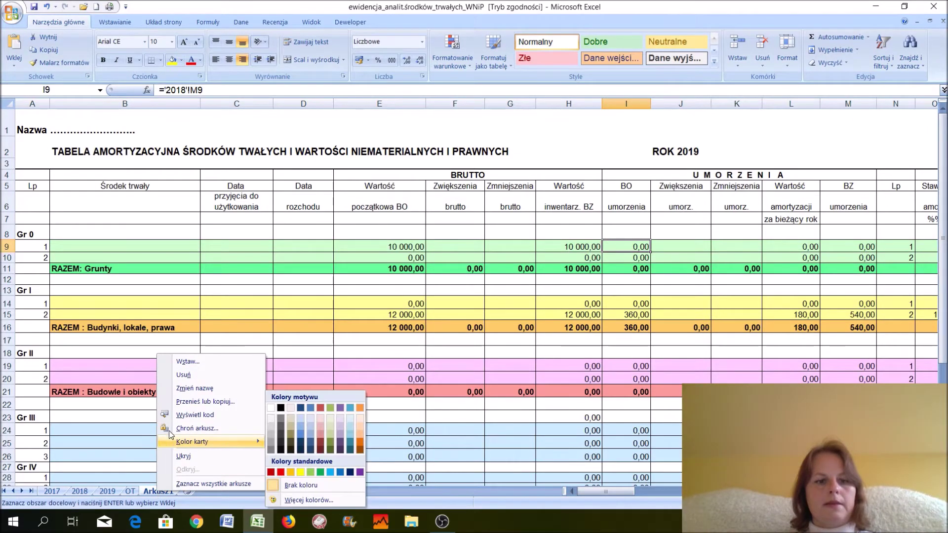
click(181, 389)
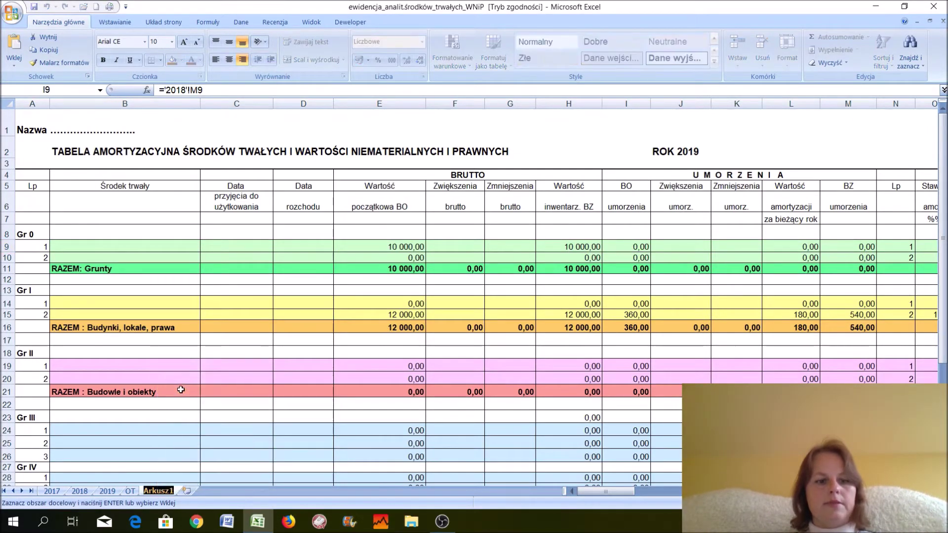
text(2020)
key(Return)
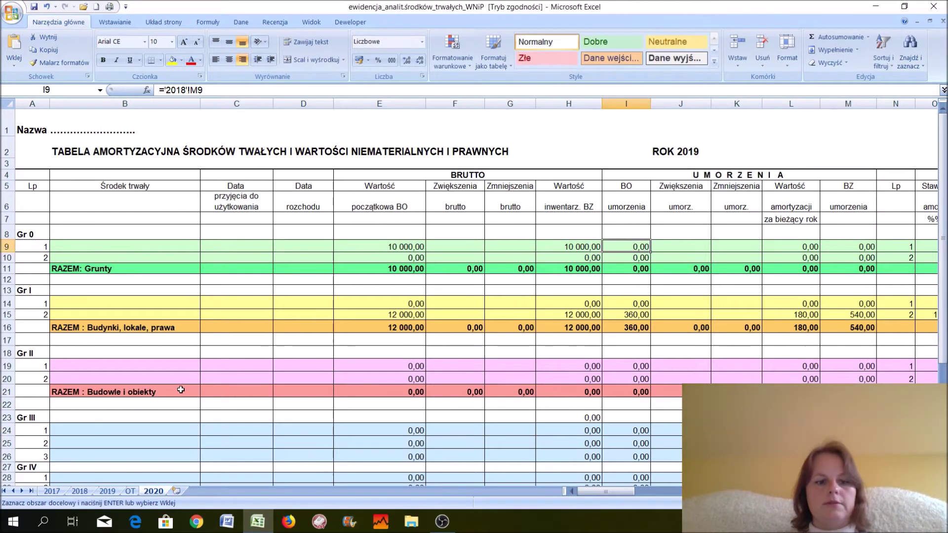
Change the year heading in J2 of the 2020 sheet to ROK 2020.
click(659, 151)
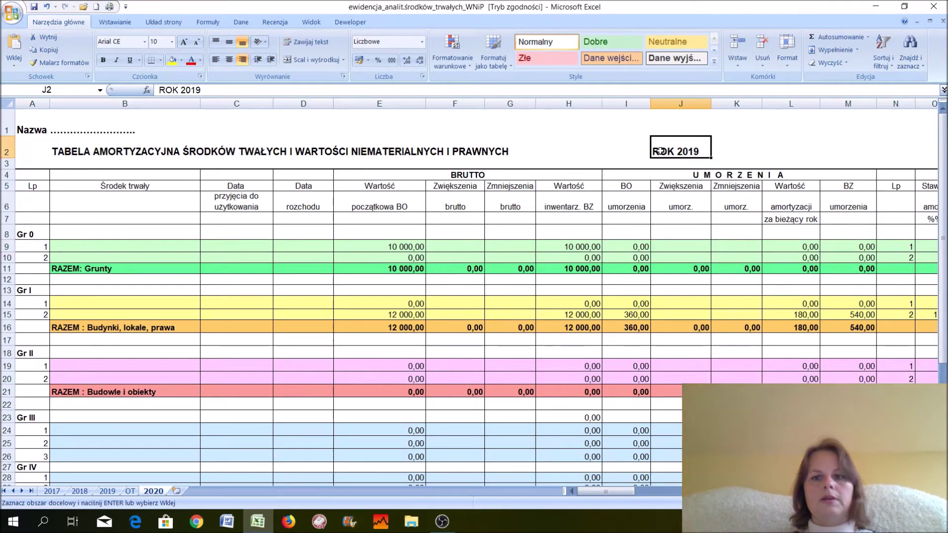
click(190, 89)
text(20)
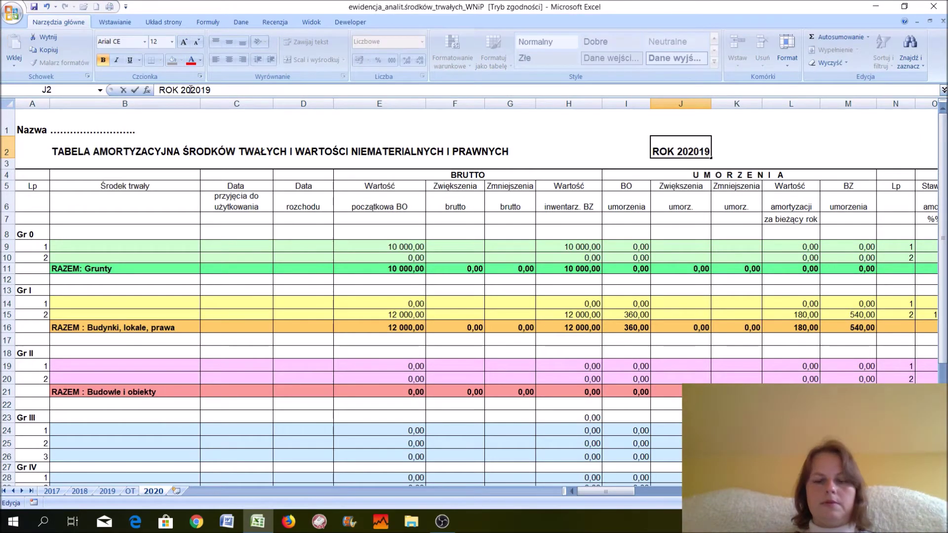
key(Delete)
key(Delete)
key(Return)
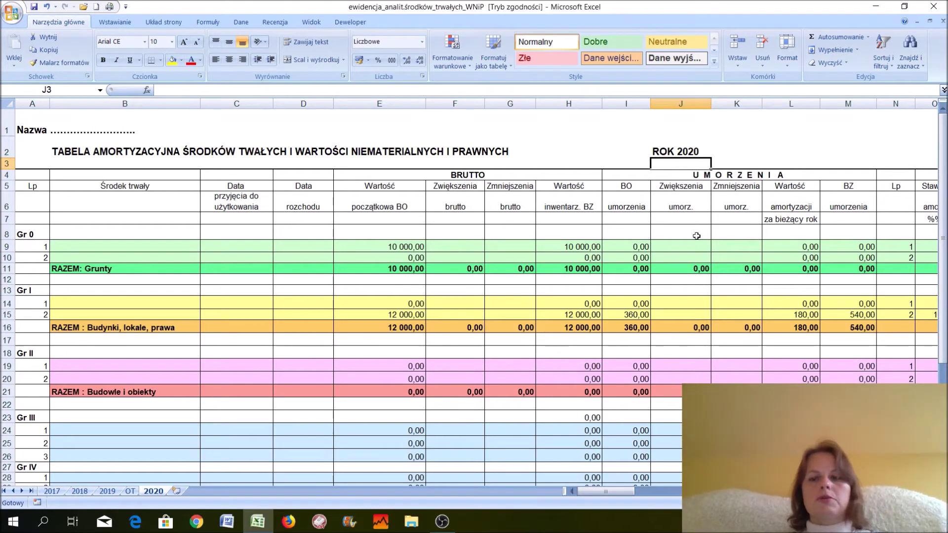
Look through the fields of the fixed asset acceptance document on the OT sheet, from the asset name down to the write-down rows.
click(787, 246)
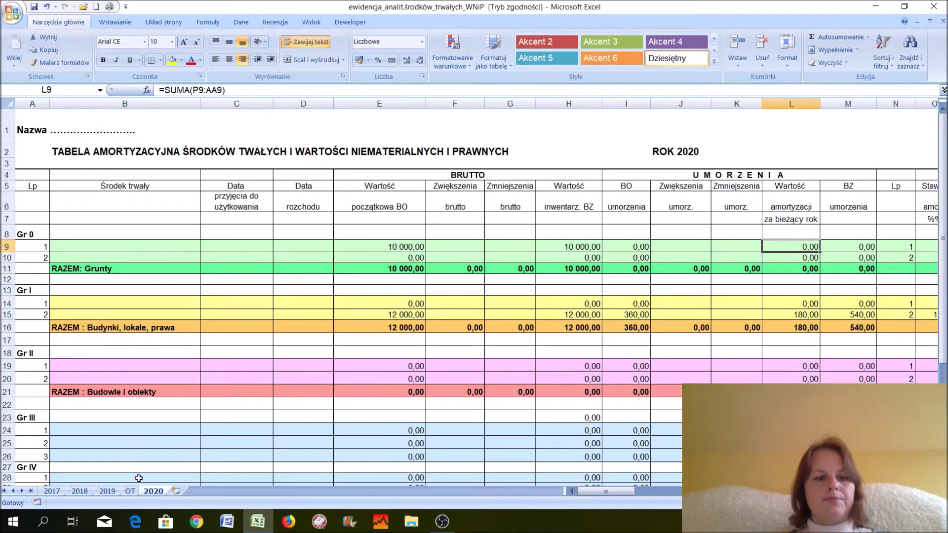
click(130, 490)
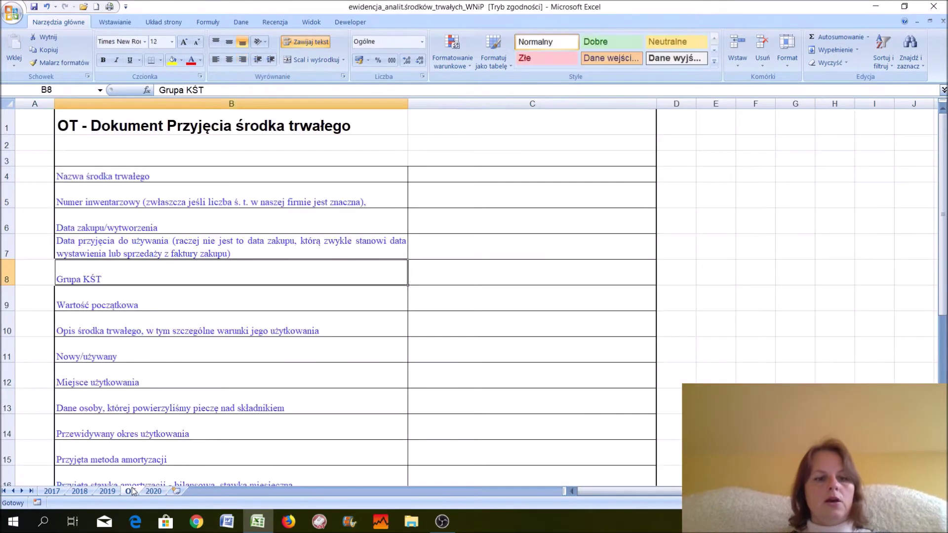
click(479, 168)
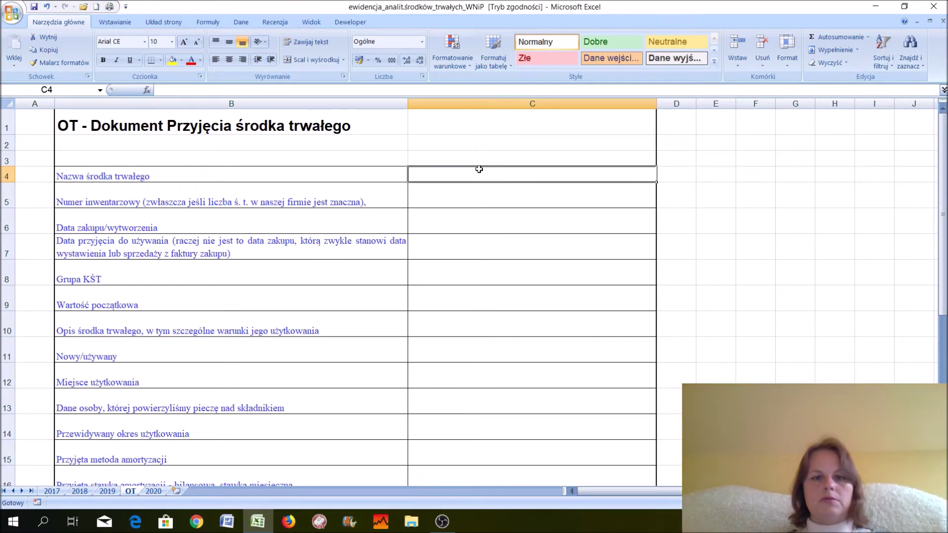
key(Down)
key(Down)
key(Down)
key(Down)
key(Down)
key(Down)
key(Down)
key(Down)
key(Down)
key(Down)
key(Down)
key(Down)
key(Down)
key(Down)
key(Down)
key(Down)
key(Down)
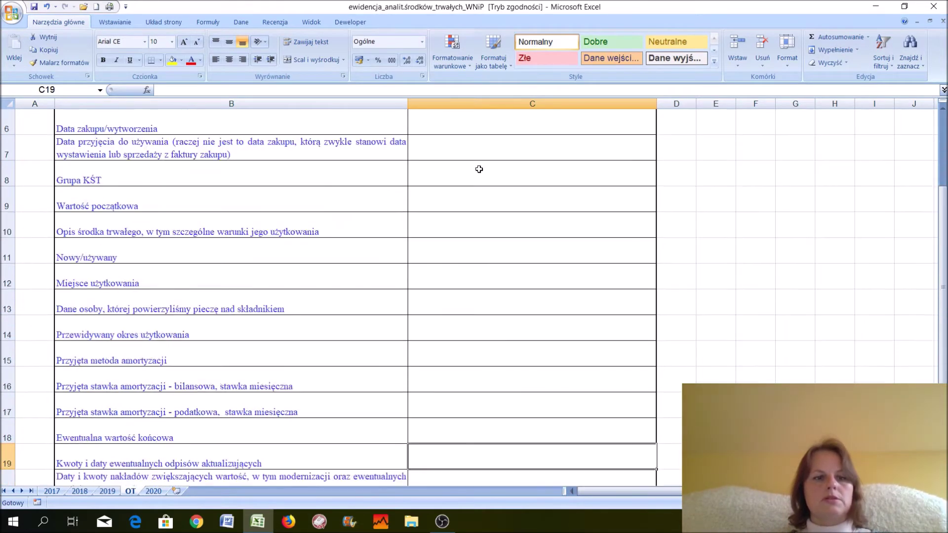
key(Up)
key(Up)
key(Up)
key(Up)
key(Up)
key(Up)
key(Up)
key(Up)
key(Up)
key(Up)
key(Up)
key(Up)
key(Up)
key(Up)
key(Up)
key(Up)
key(Up)
key(Up)
key(Up)
key(Up)
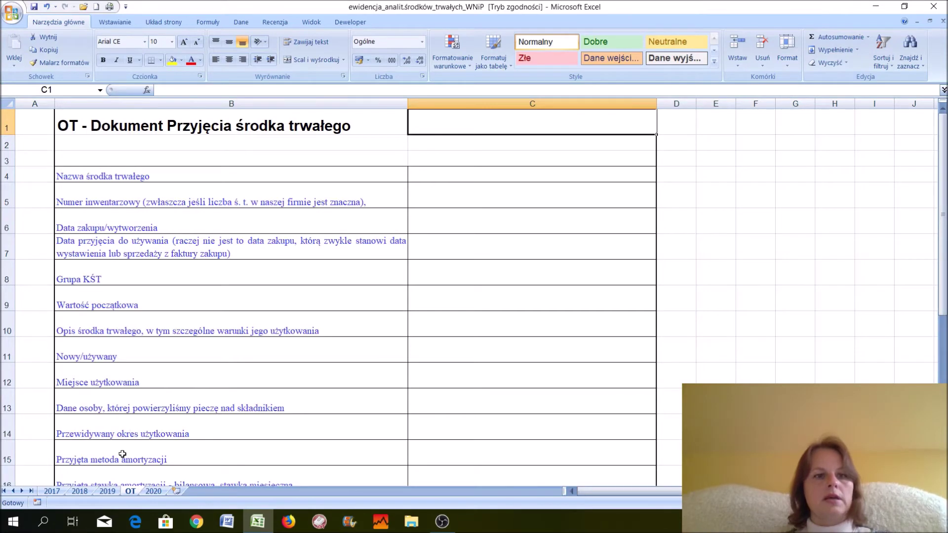
On the 2017 sheet, review the first Gr 0 asset's gross and accumulated depreciation cells and inspect the current-year depreciation formula in L9.
click(107, 491)
click(51, 491)
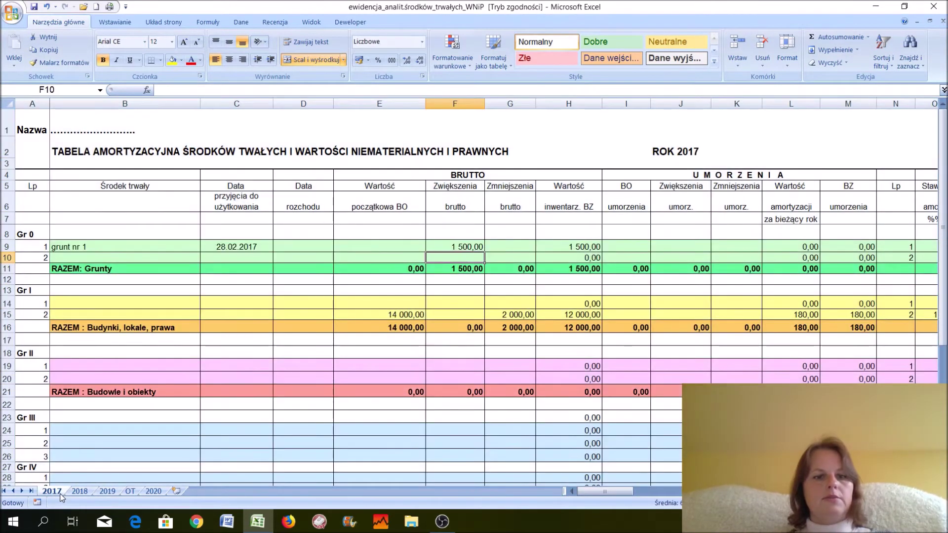
click(306, 247)
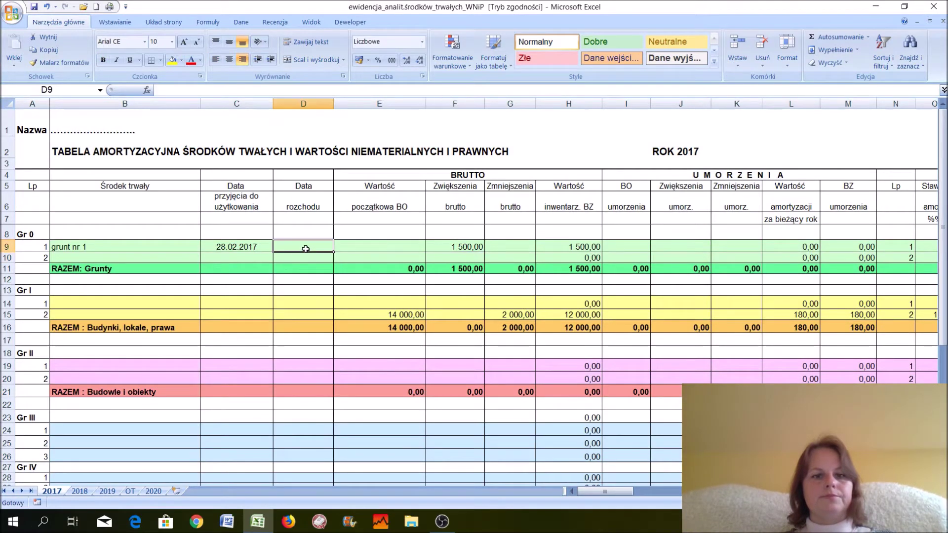
click(369, 247)
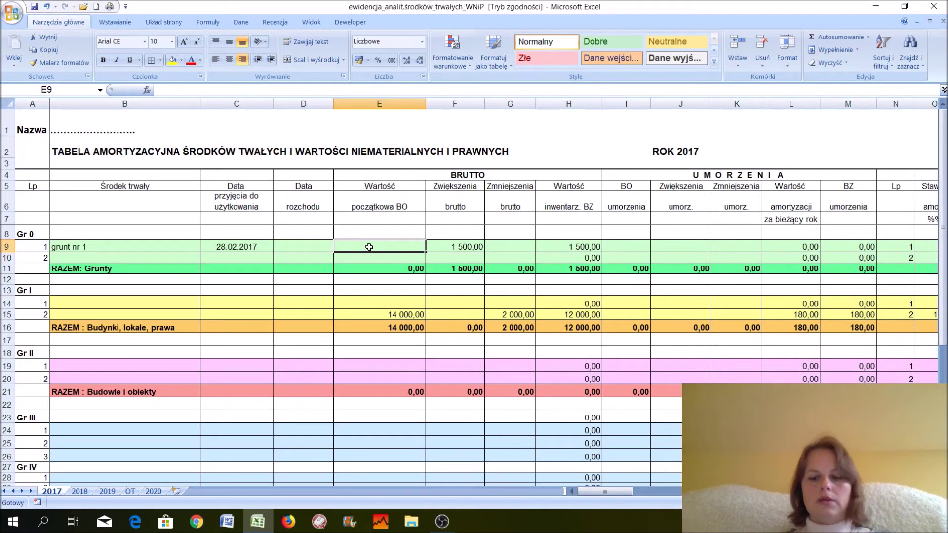
key(Right)
key(Right)
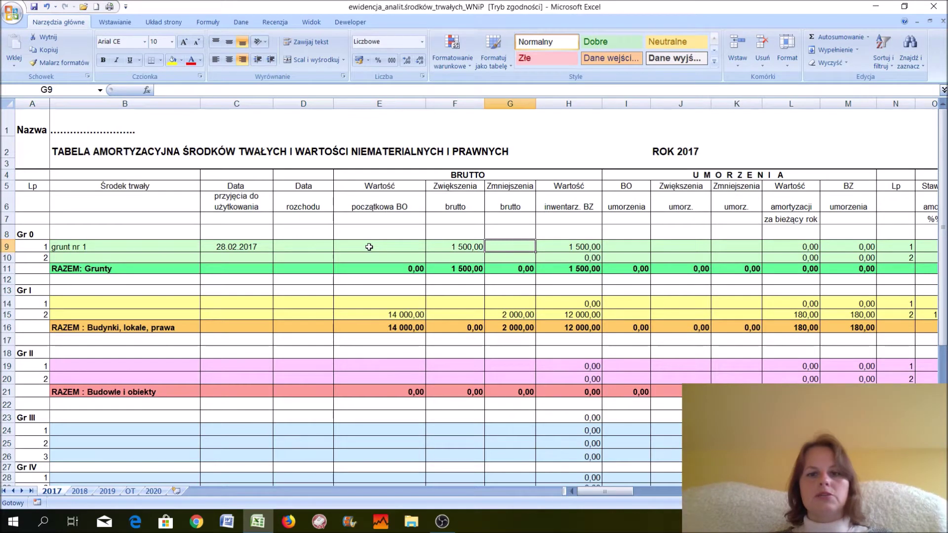
key(Right)
key(Right)
key(Right)
key(Right)
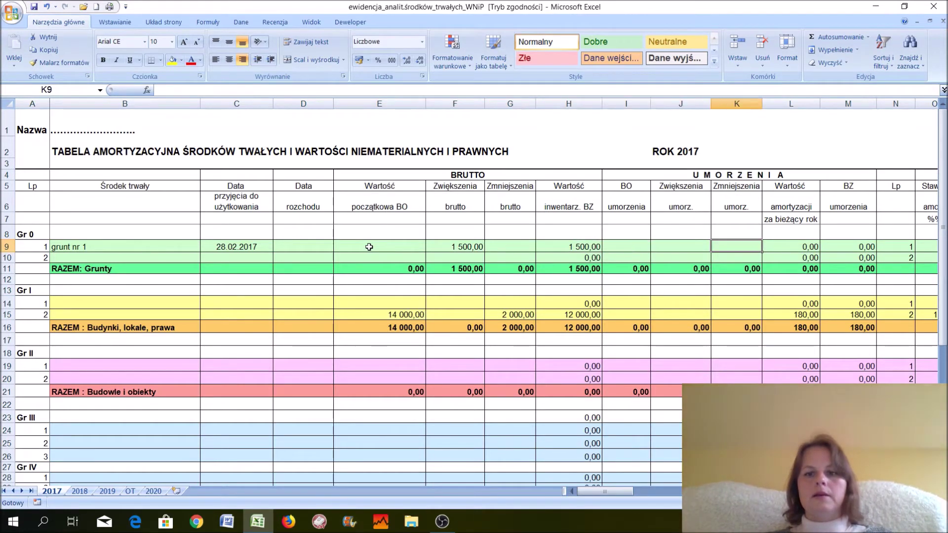
key(Right)
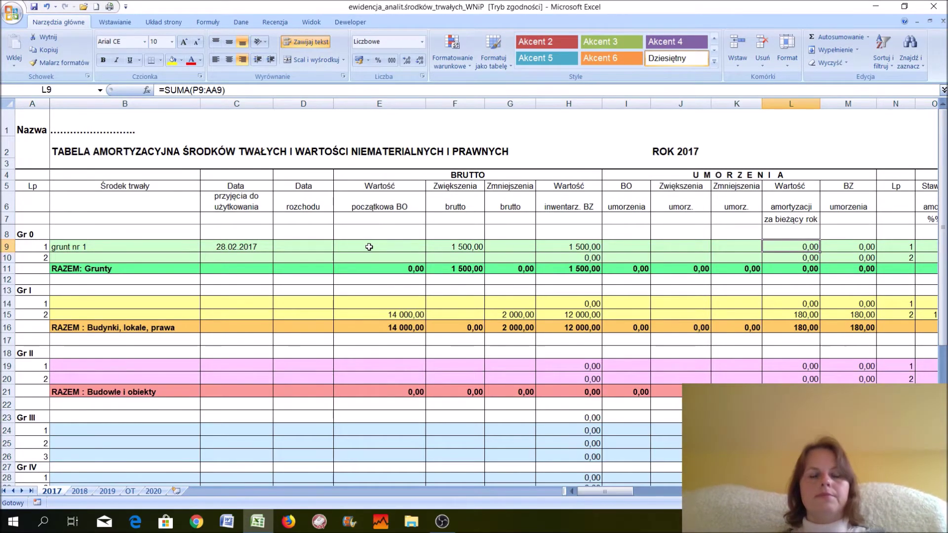
click(246, 91)
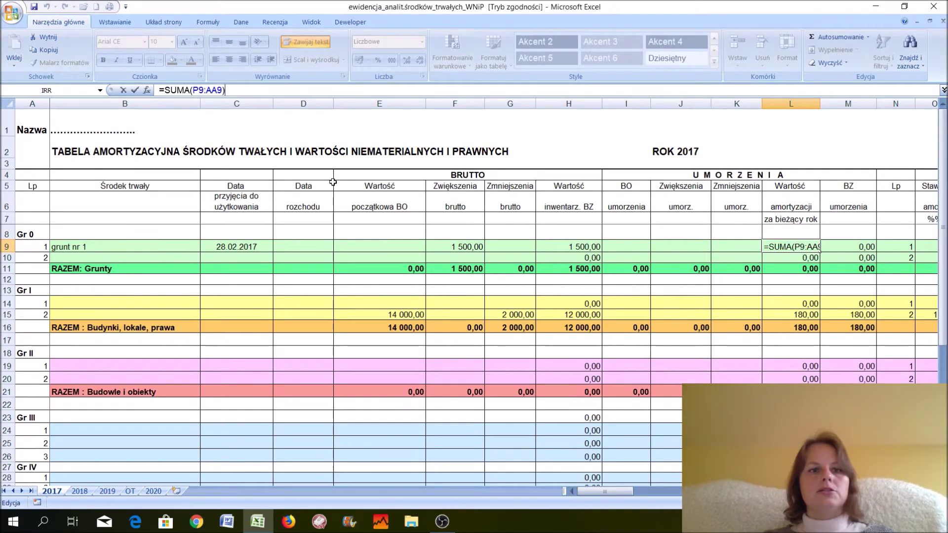
key(Escape)
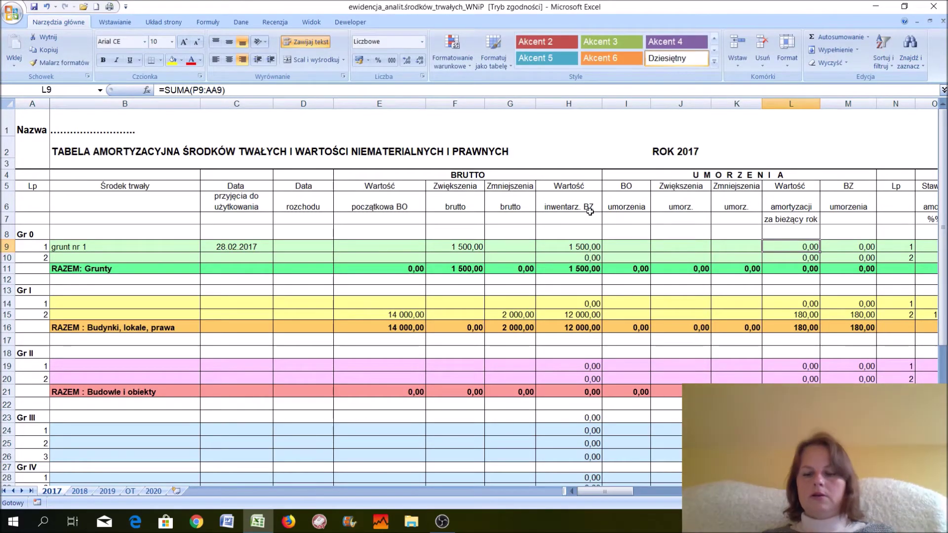
Examine the monthly depreciation formulas of the first Gr 0 asset for months 1 to 12 (P9 to AA9).
key(Right)
key(Right)
key(Right)
key(Right)
key(Right)
key(Right)
key(Right)
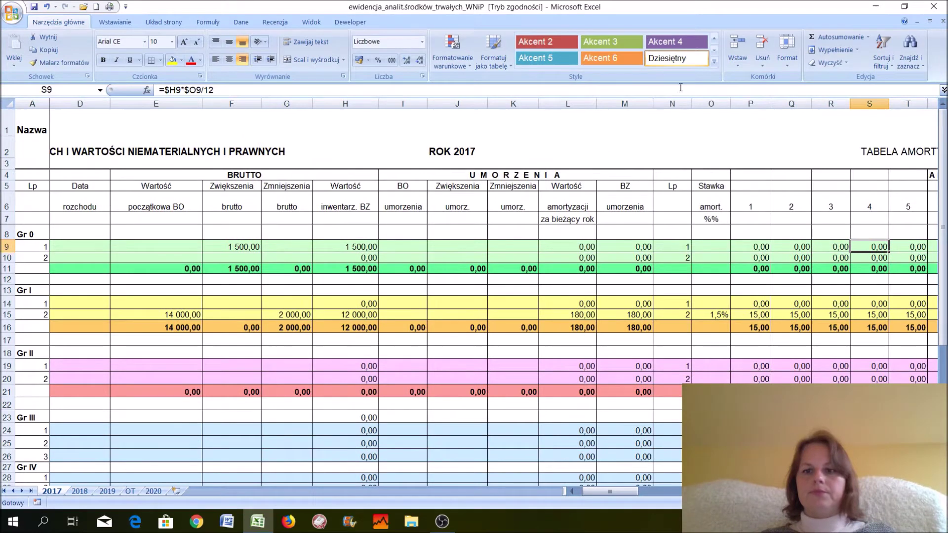
click(751, 204)
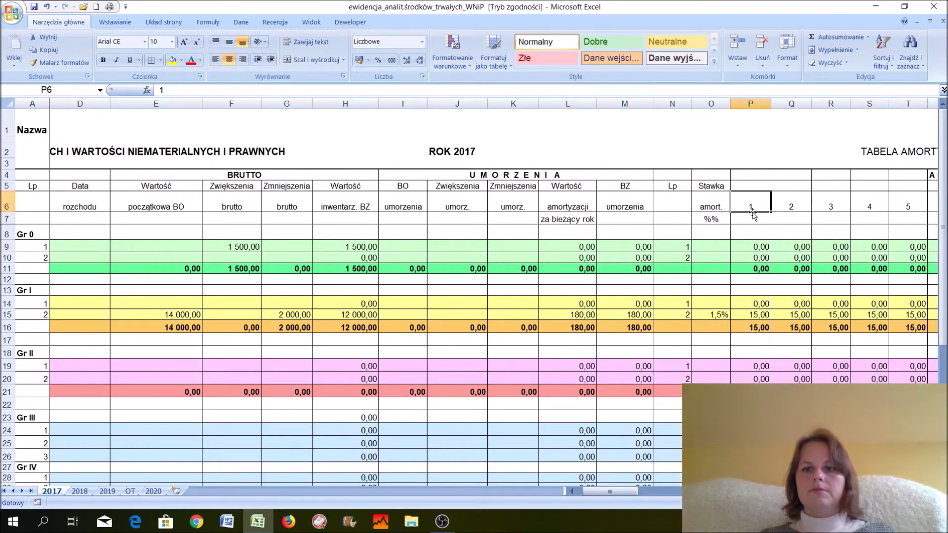
click(751, 248)
key(Right)
key(Right)
key(Right)
key(Right)
key(Right)
key(Right)
key(Right)
key(Right)
key(Right)
key(Right)
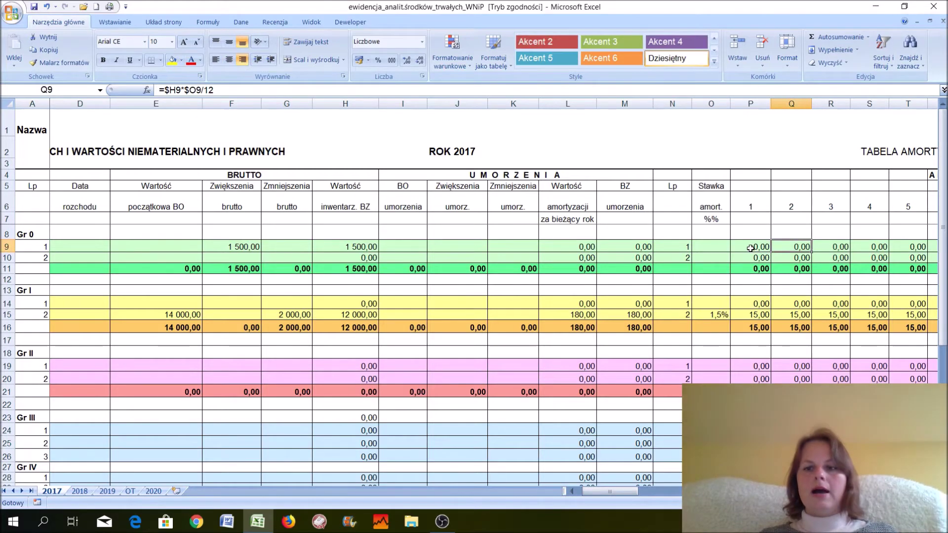
key(Right)
key(Right)
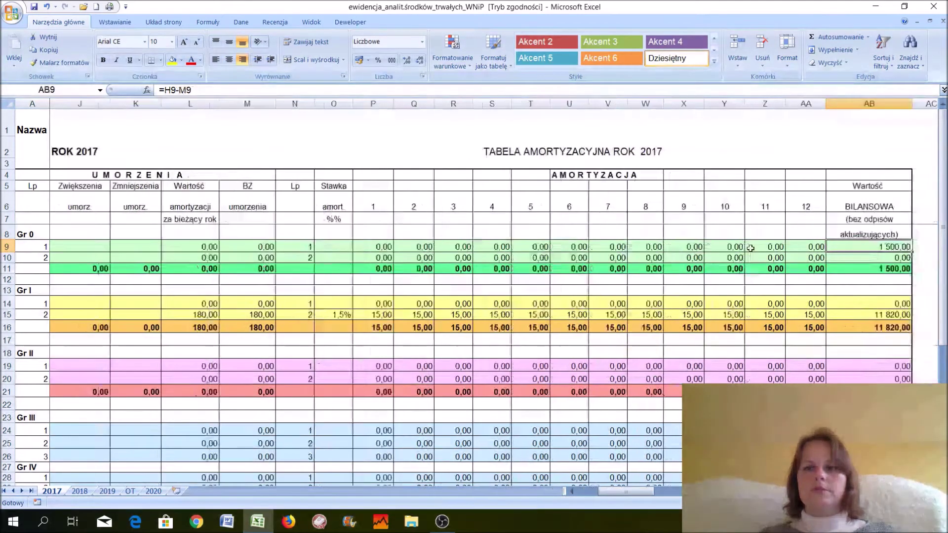
click(809, 98)
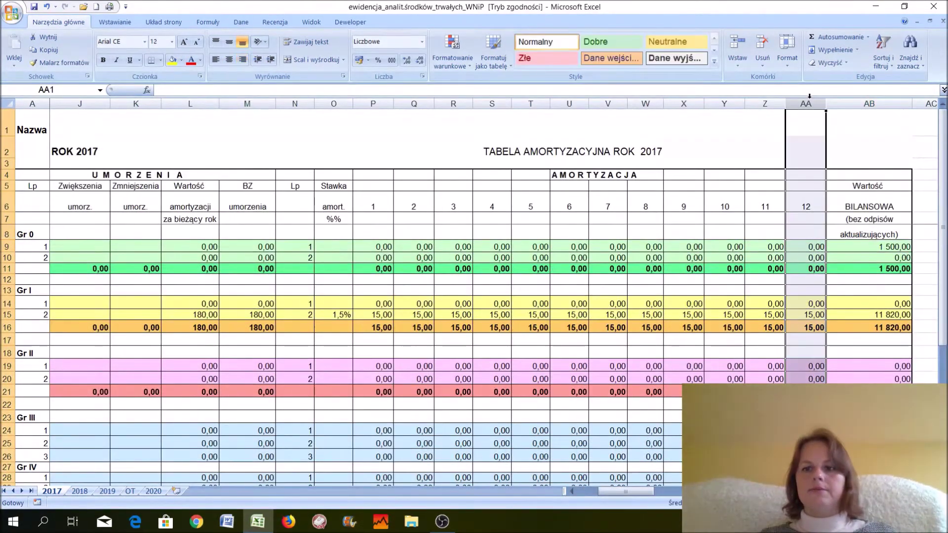
click(805, 246)
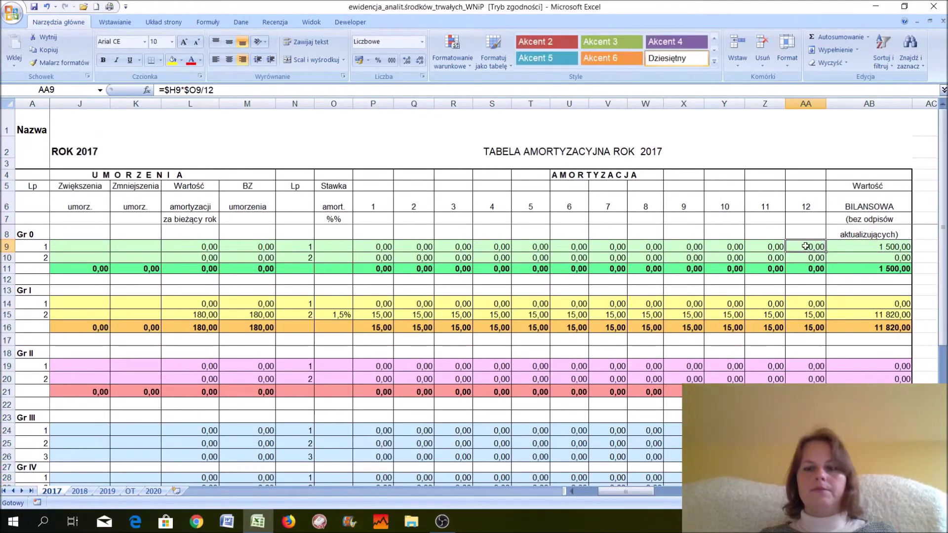
Inspect the book value formula (Wartość bilansowa) in AB9 and the closing gross value and closing accumulated depreciation columns it uses.
click(865, 245)
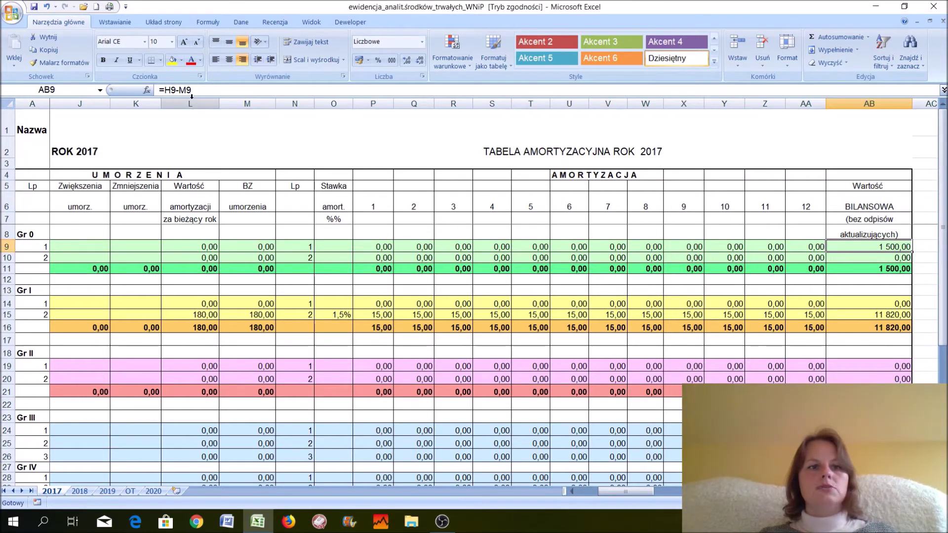
click(246, 248)
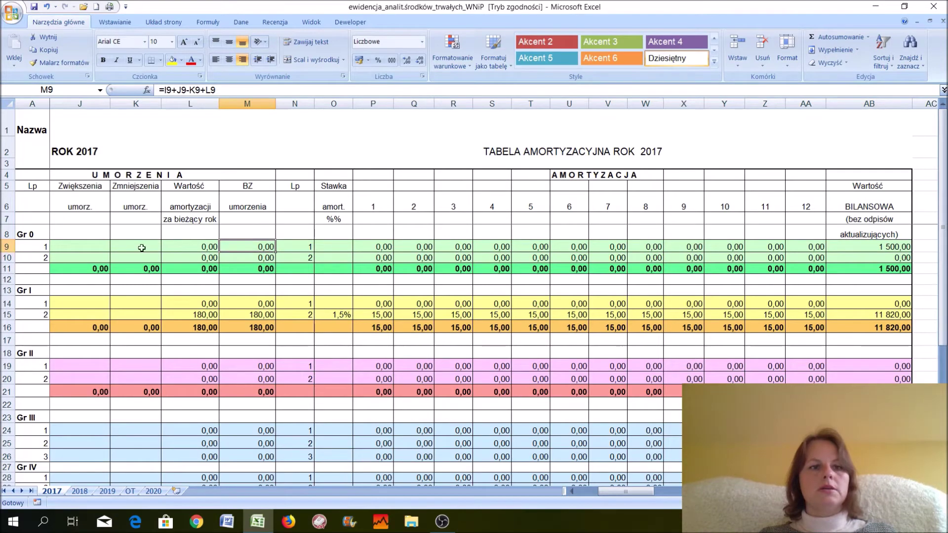
key(Left)
key(Left)
key(Left)
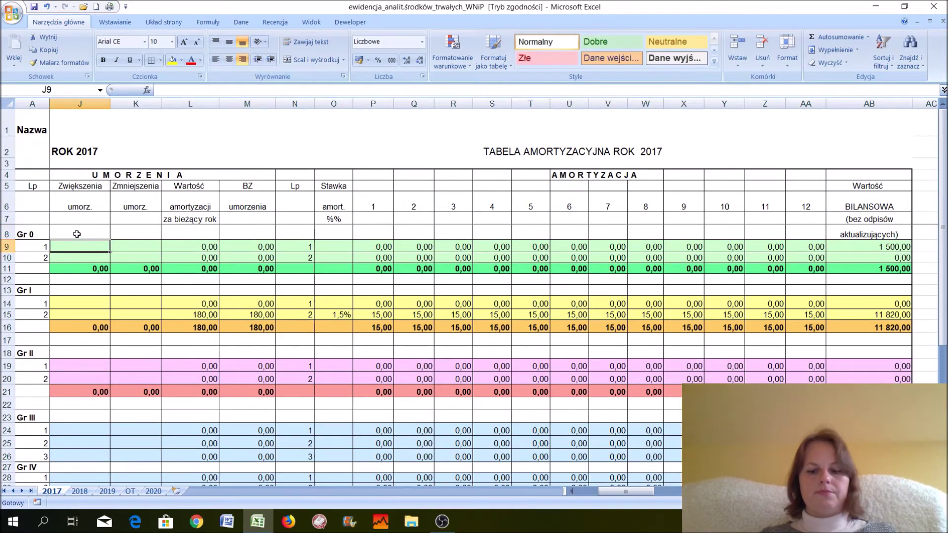
key(Left)
key(Left)
key(Left)
key(Left)
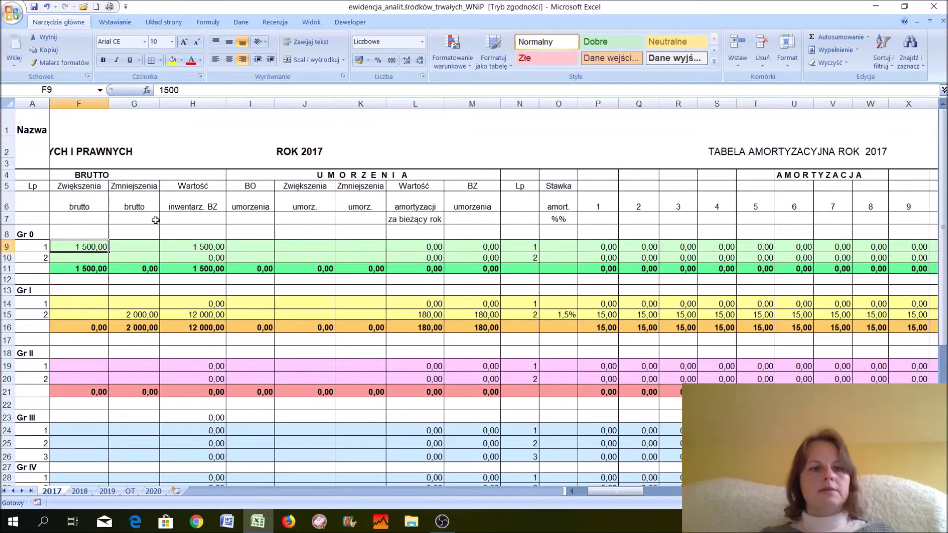
click(191, 234)
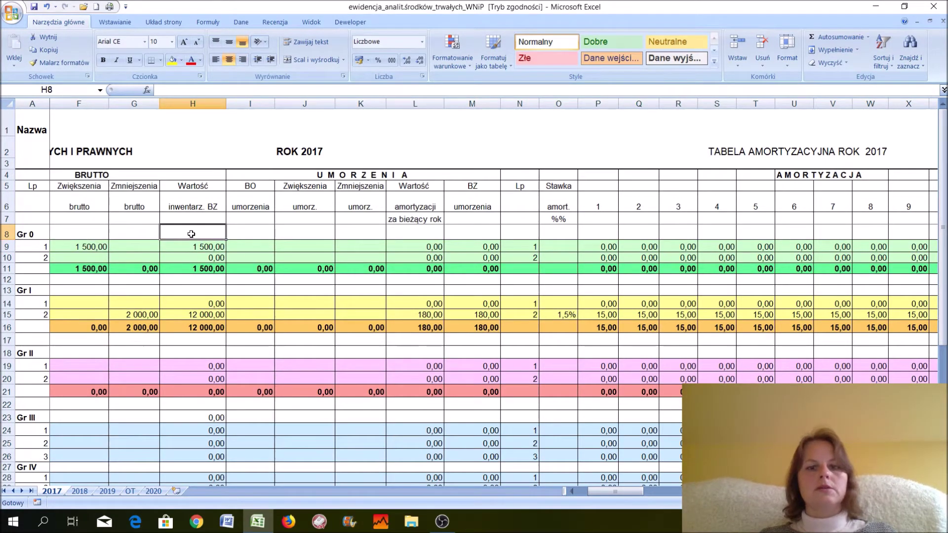
click(192, 103)
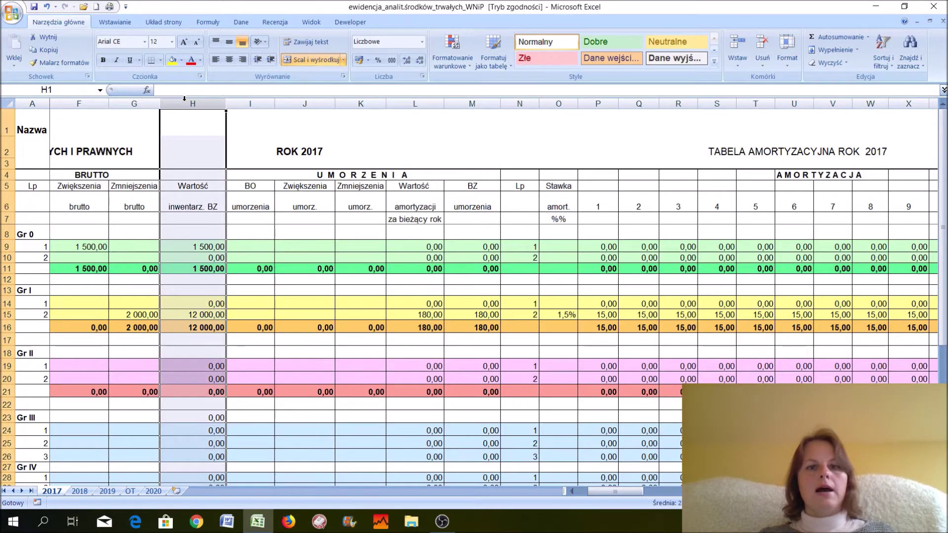
click(473, 102)
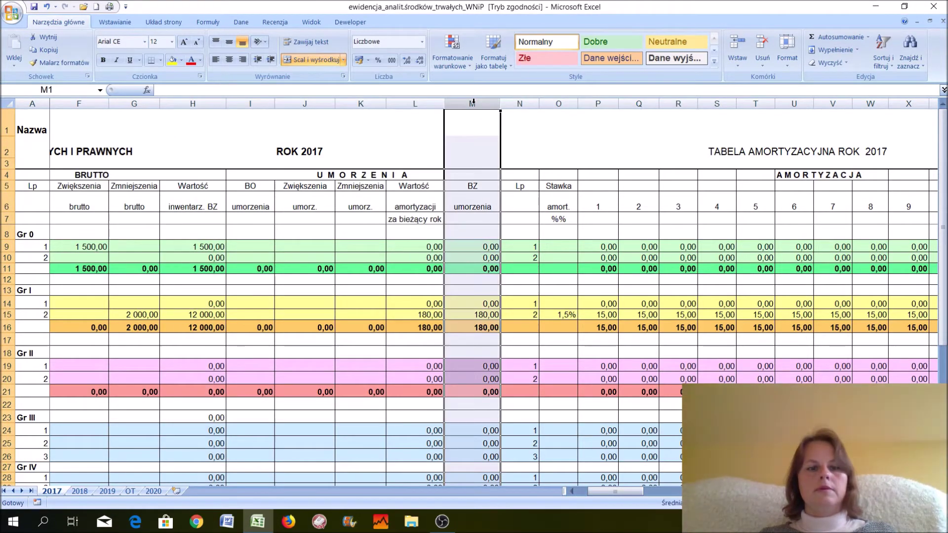
click(701, 245)
key(Right)
key(Right)
key(Right)
key(Right)
key(Right)
key(Right)
key(Right)
key(Right)
key(Right)
key(Right)
key(Right)
key(Right)
key(Right)
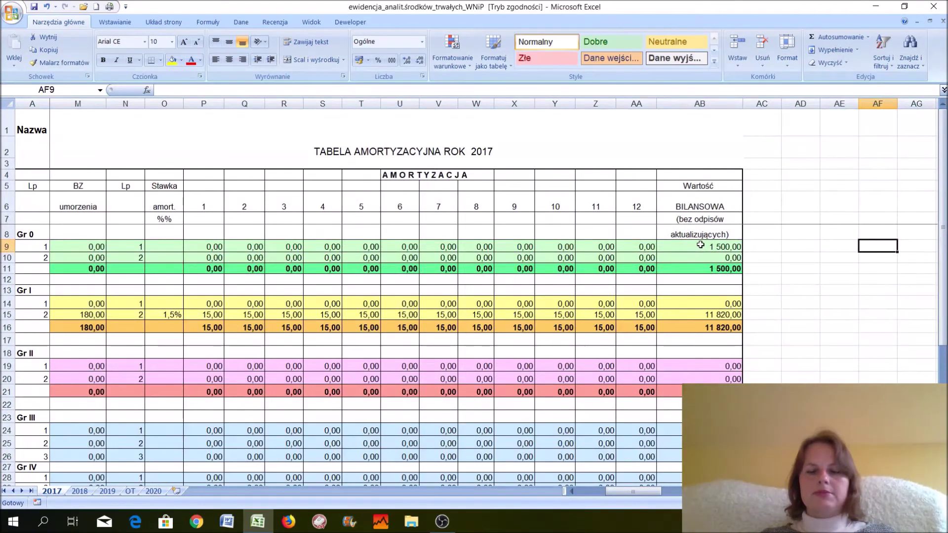
Examine the bottom of the 2017 table: Gr VIII, WNiP, the SUMA row and the SPRAWDZENIE check cell.
key(Page_Down)
key(Page_Down)
key(Left)
key(Left)
key(Left)
key(Left)
key(Left)
key(Left)
key(Left)
key(Left)
key(Left)
key(Left)
key(Left)
key(Left)
key(Left)
key(Left)
key(Left)
key(Left)
key(Left)
key(Left)
key(Left)
key(Left)
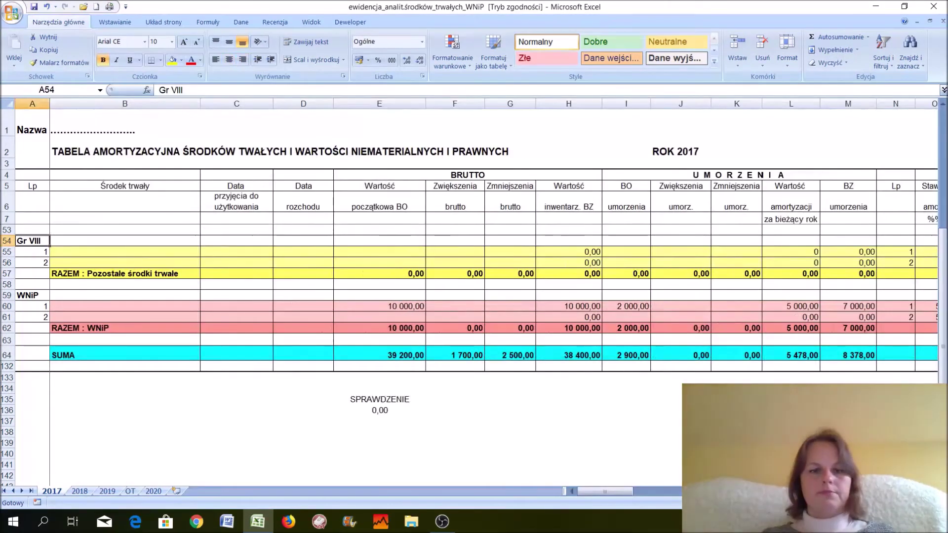
Inspect the SPRAWDZENIE check formula in E136 of the 2017 sheet and the opening gross value cell E9 of the first Gr 0 asset.
click(353, 410)
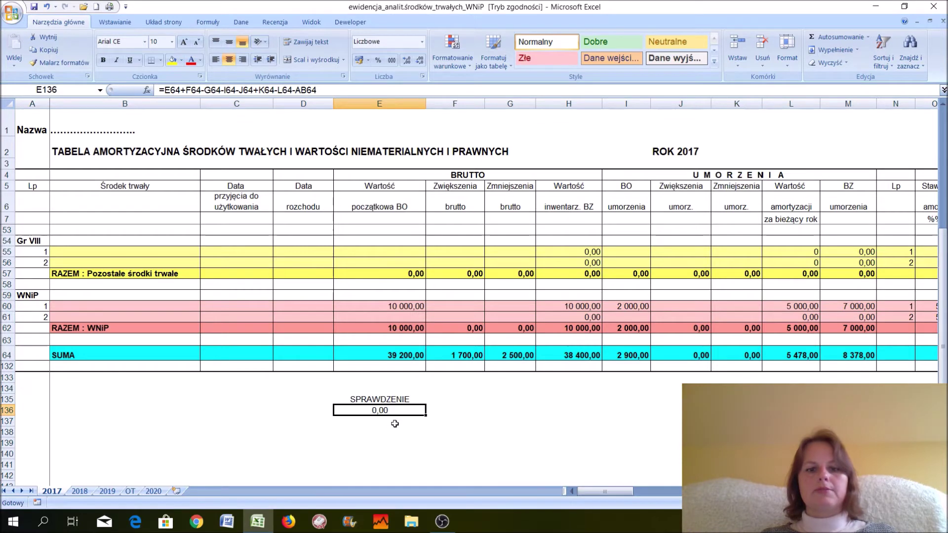
click(512, 410)
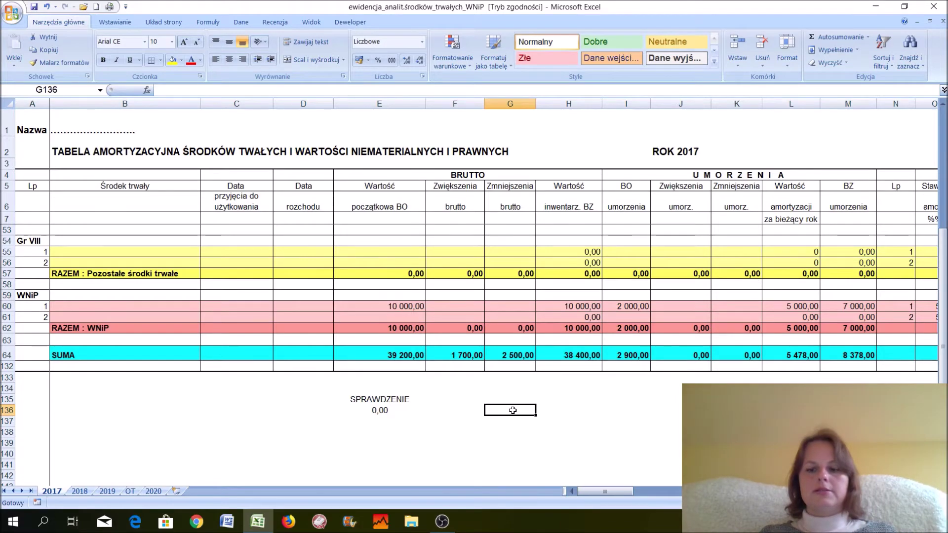
key(Page_Up)
key(Page_Up)
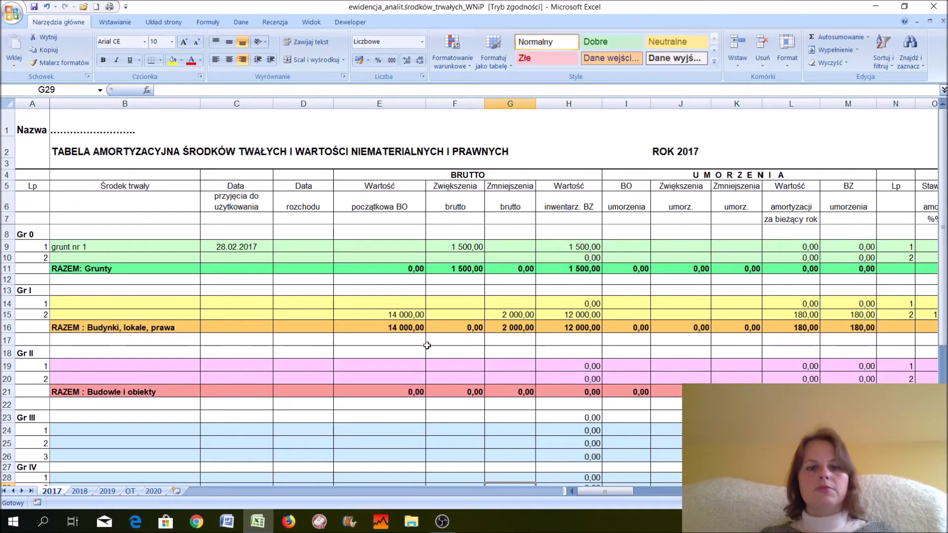
click(374, 247)
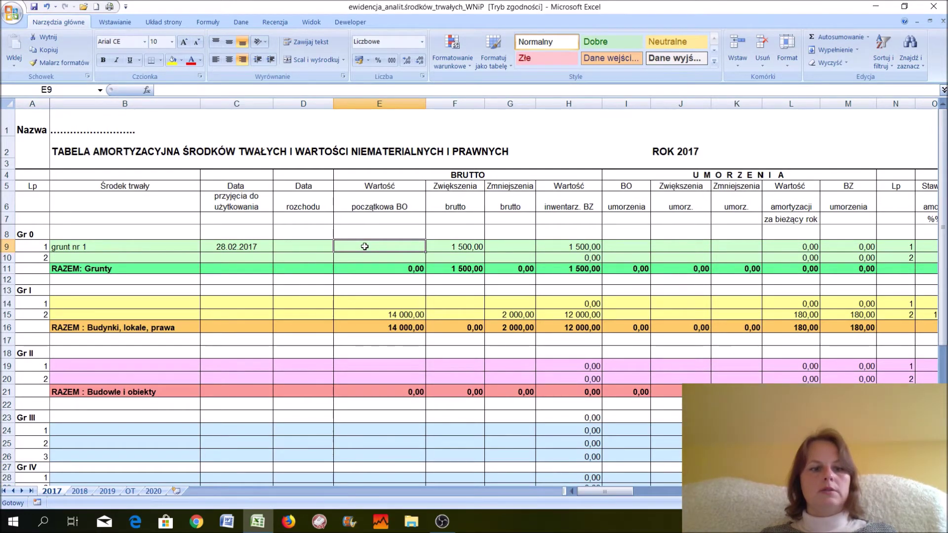
On the 2020 sheet, clear opening gross value E9 of the first Gr 0 asset and relink it to closing gross value H9 on sheet 2019.
click(153, 491)
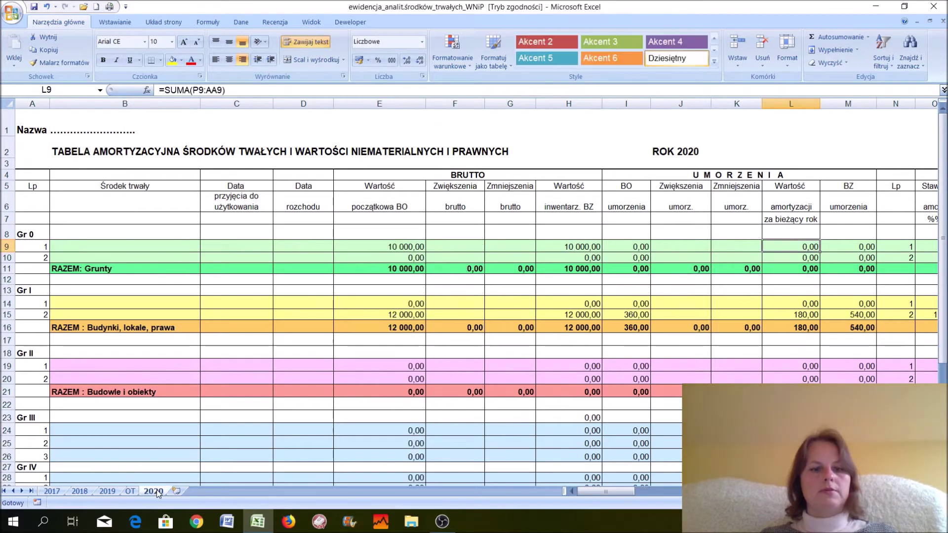
click(393, 246)
key(Delete)
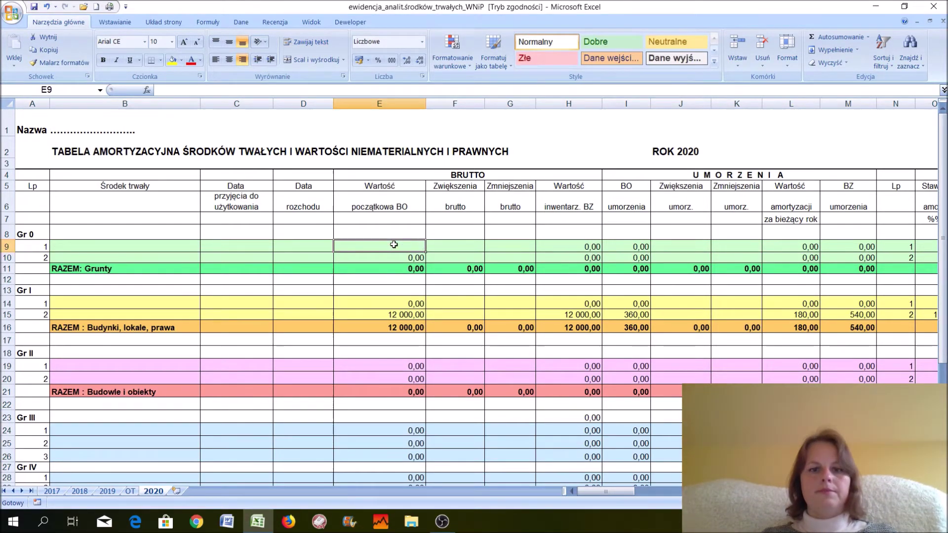
text(=)
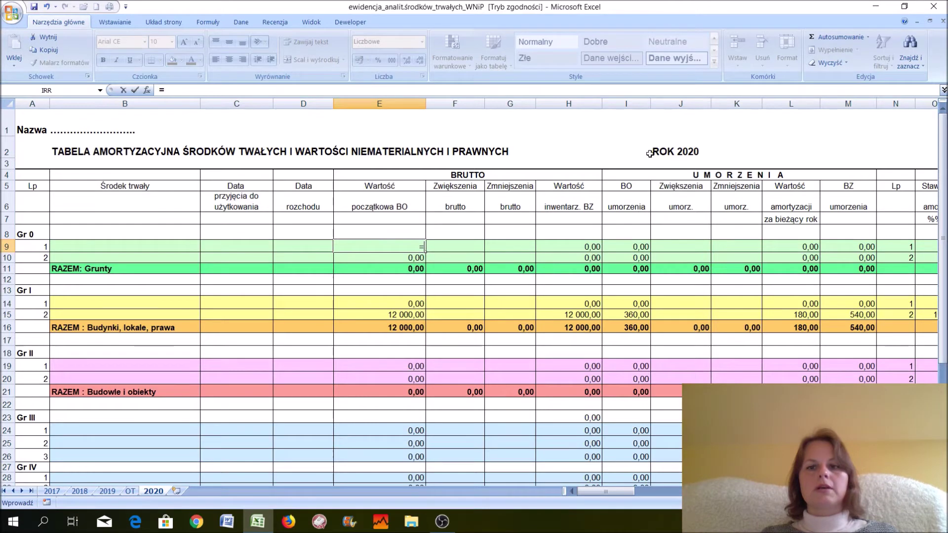
click(108, 490)
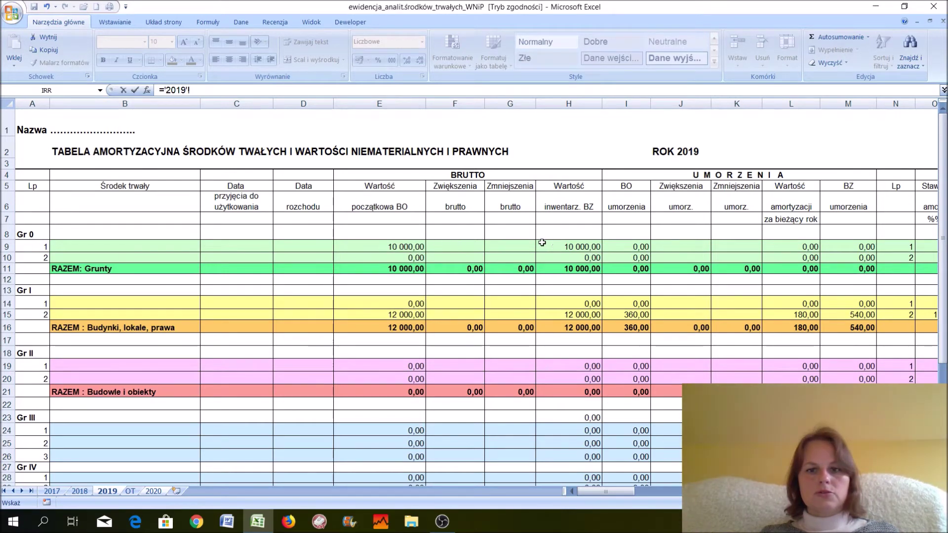
click(583, 245)
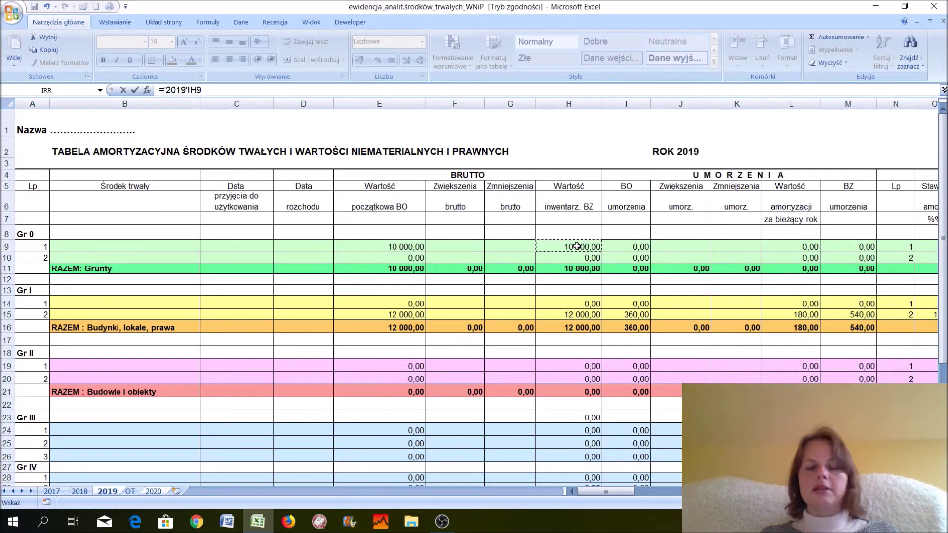
key(Return)
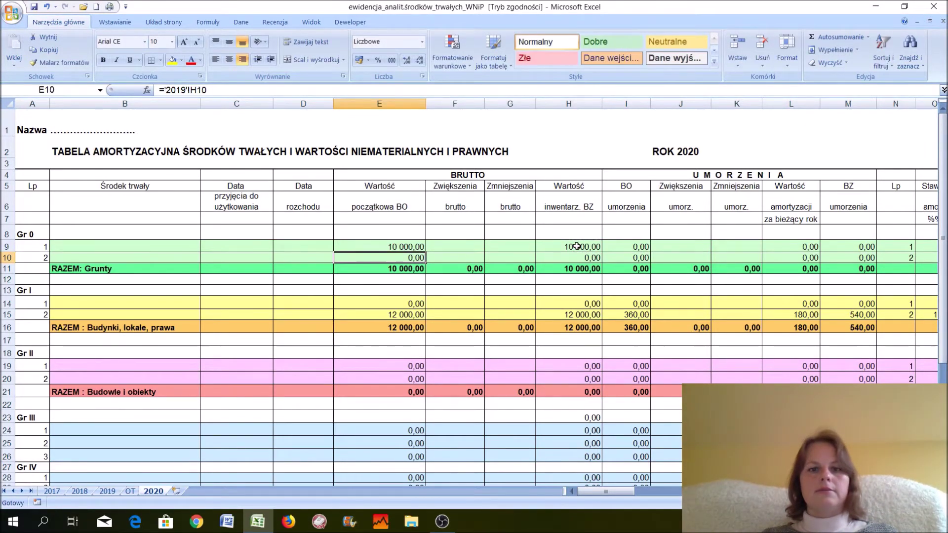
Change the reference in E9 of the 2020 sheet to ='2019'!H20.
click(405, 246)
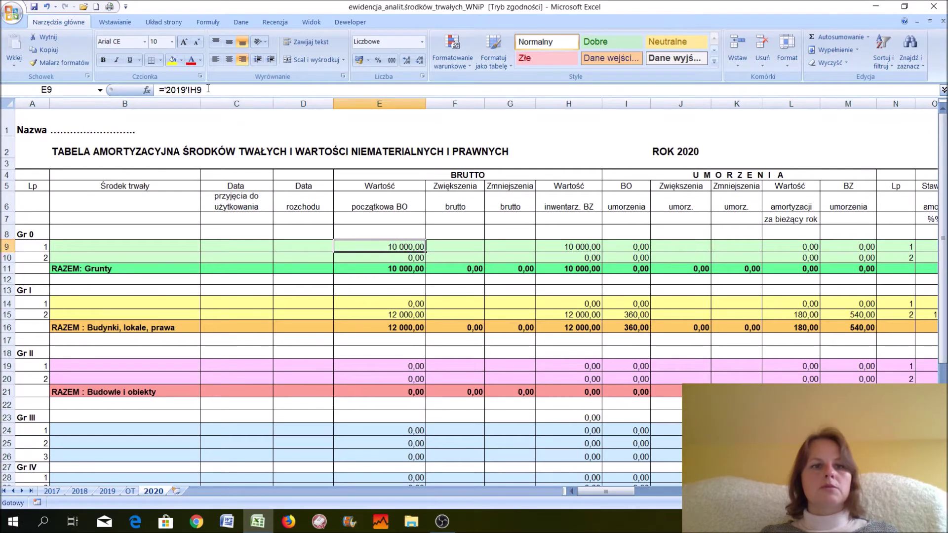
click(208, 89)
key(BackSpace)
text(9)
key(Return)
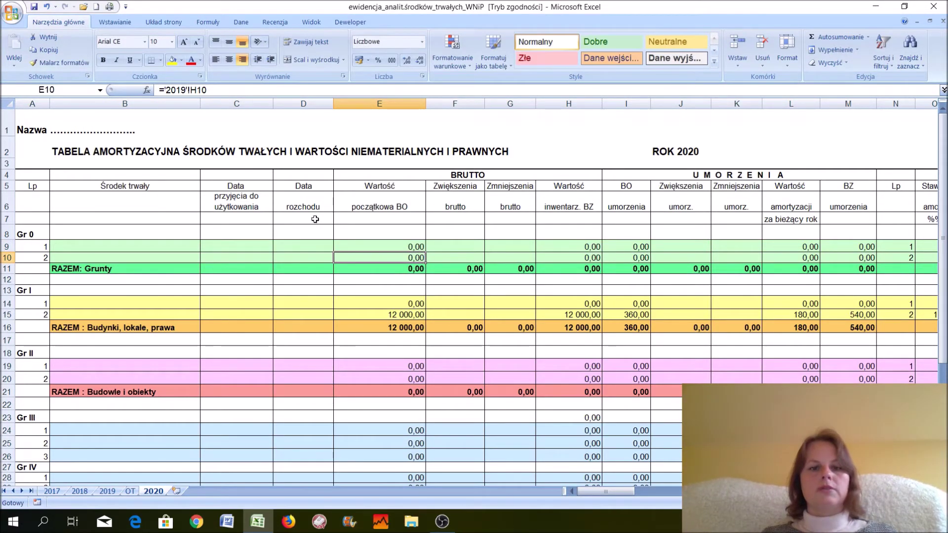
click(355, 248)
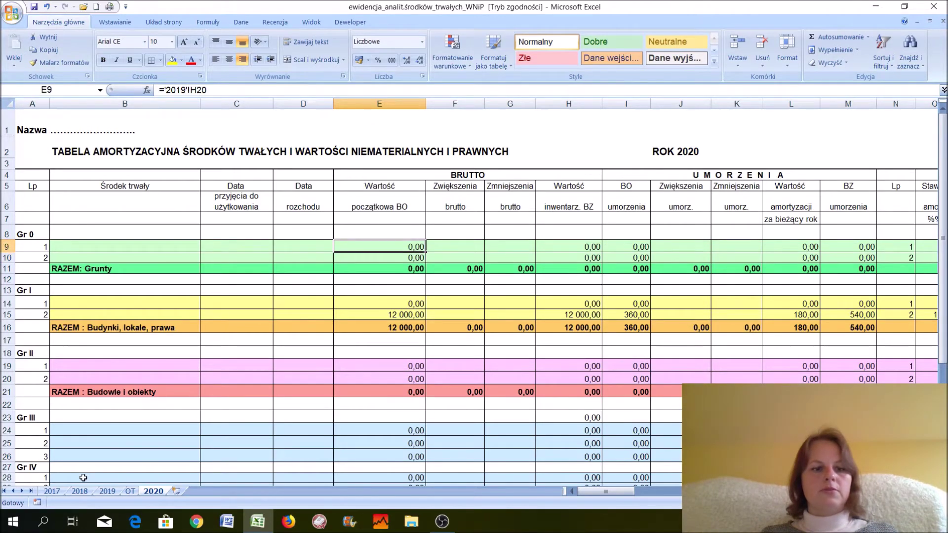
Check the Gr I and Gr II rows on the 2019 sheet and change the reference in E9 of the 2020 sheet to ='2019'!H16.
click(107, 491)
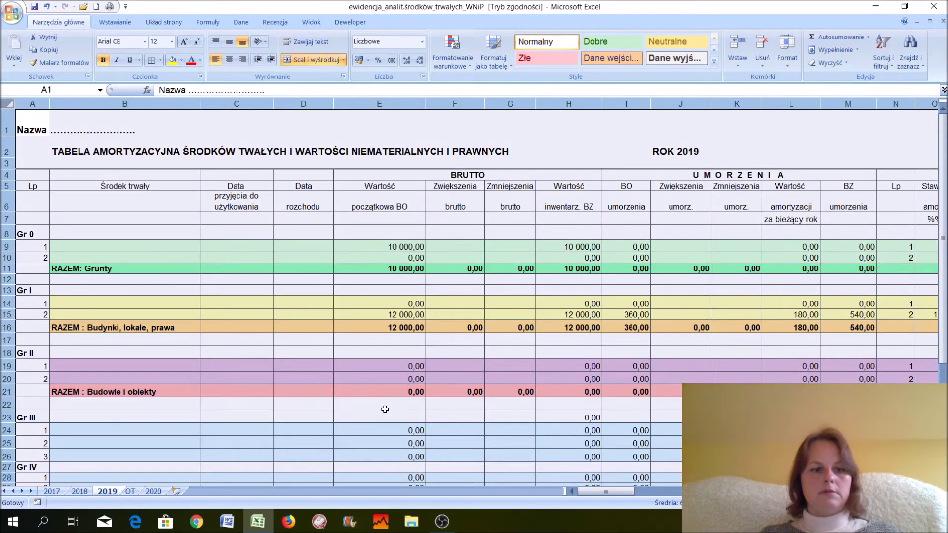
click(386, 377)
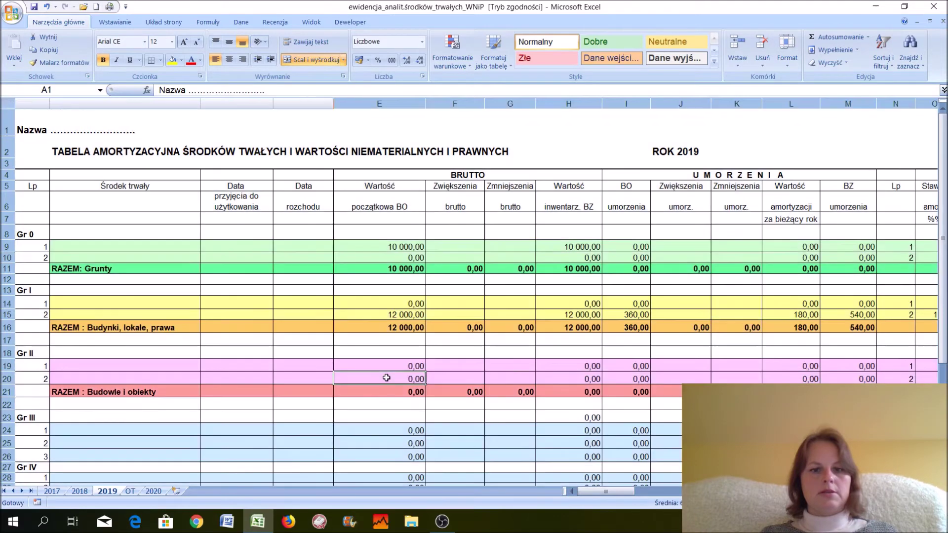
click(386, 328)
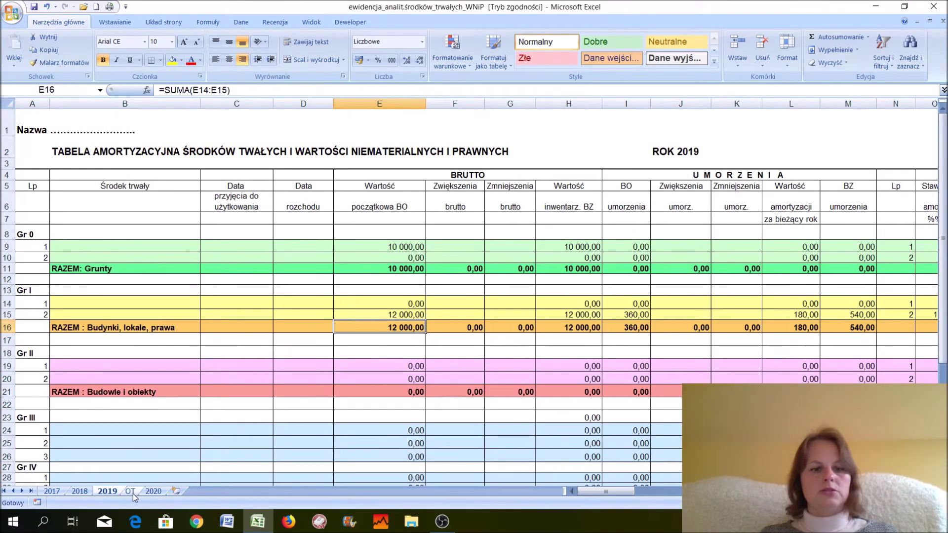
click(153, 492)
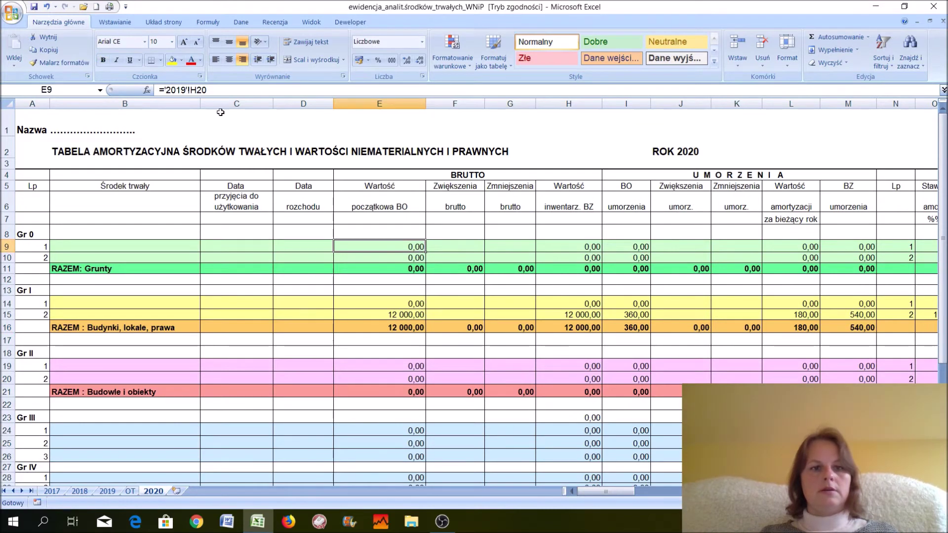
click(213, 90)
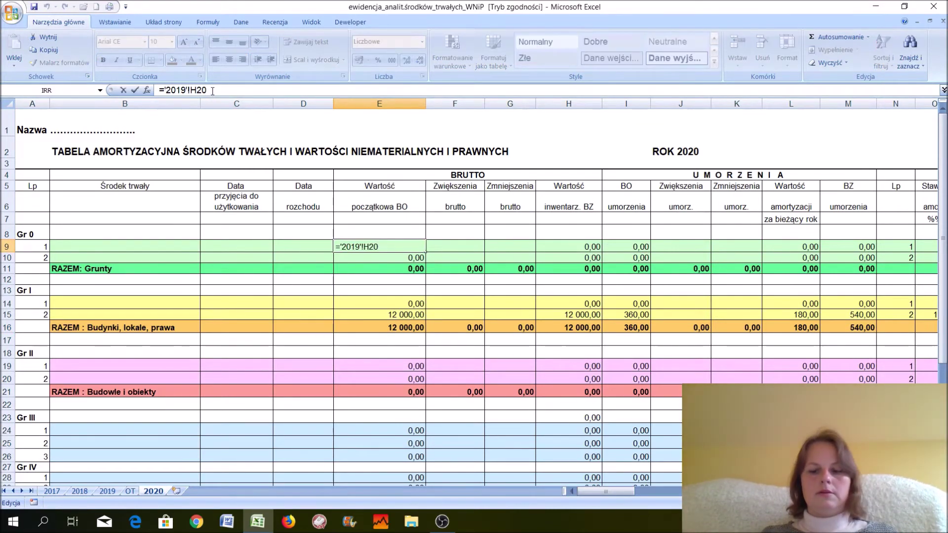
key(BackSpace)
key(BackSpace)
key(Return)
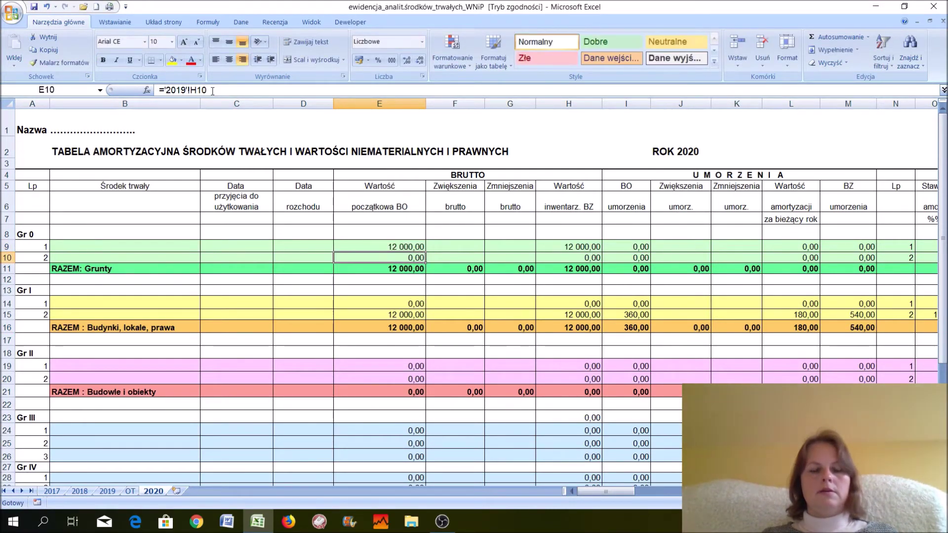
Enter a gross increase of 120 in F9 and a gross decrease of 150 in G9 for the first Gr 0 asset.
click(378, 246)
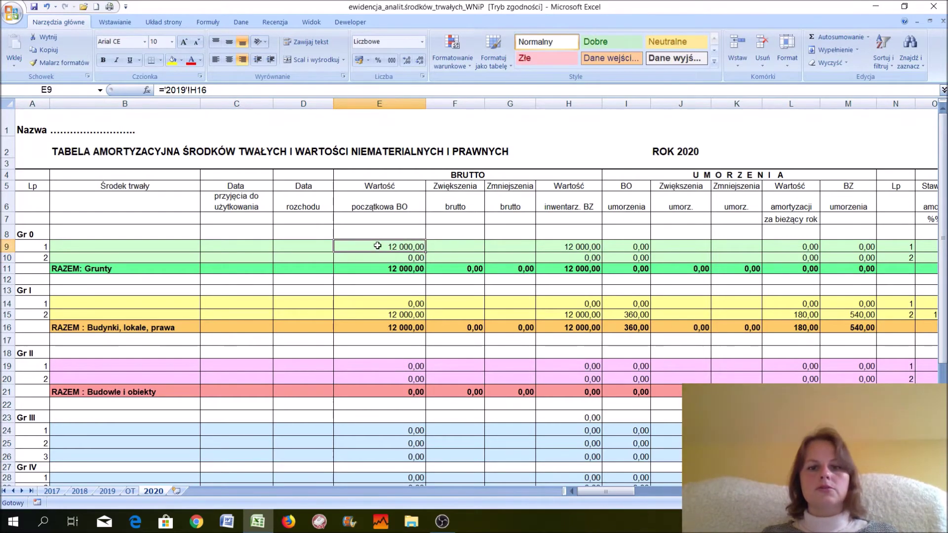
key(Right)
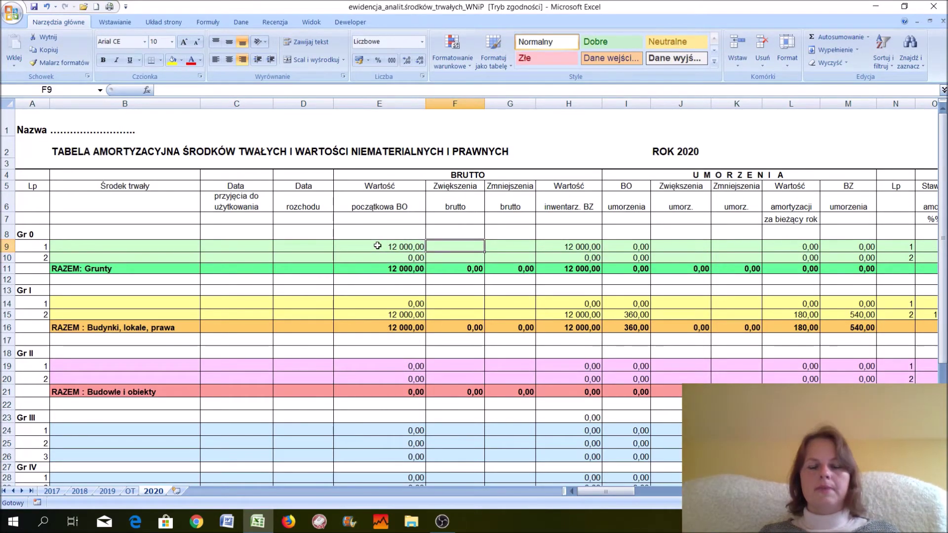
text(120)
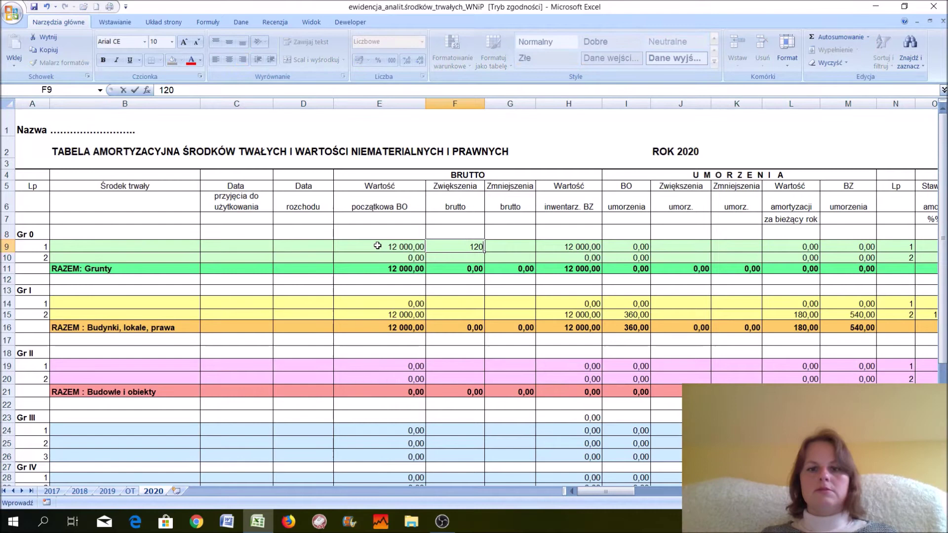
key(Return)
click(504, 248)
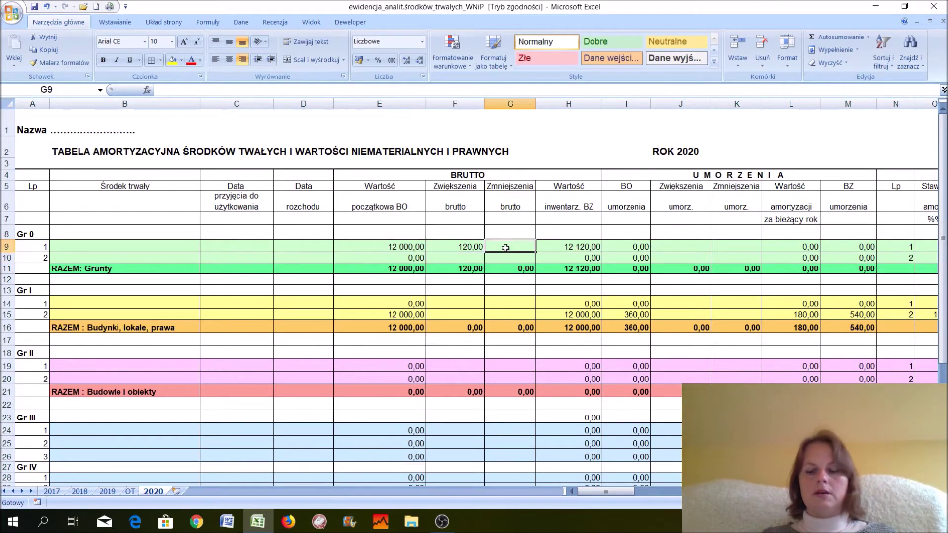
text(150)
key(Return)
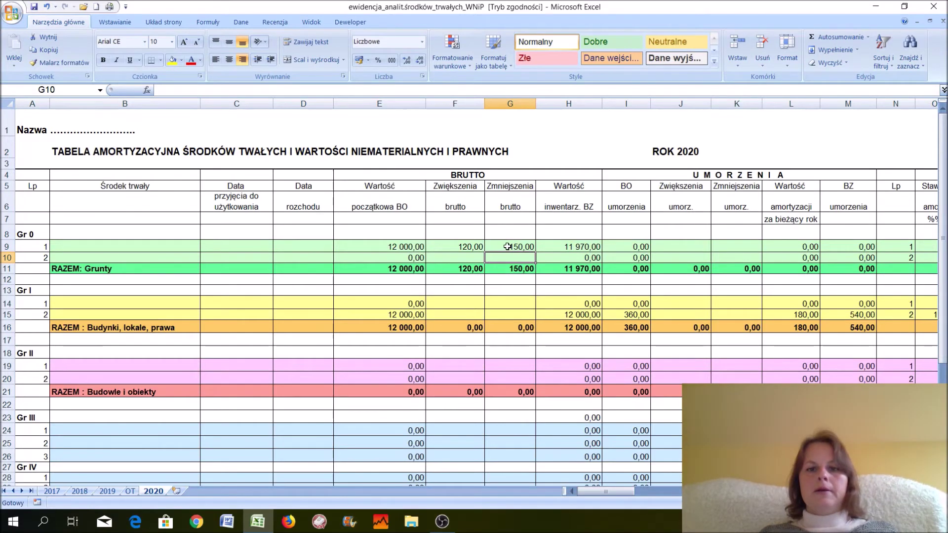
Review the first Gr 0 asset's row from the gross decrease through the closing accumulated depreciation and current-year depreciation formulas (G9 to M9).
click(507, 247)
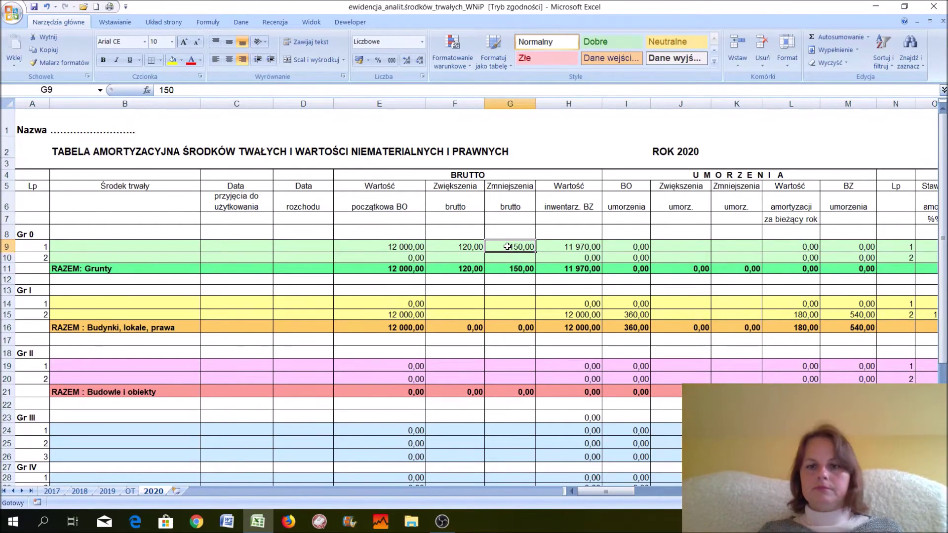
key(Right)
key(Right)
key(Right)
key(Right)
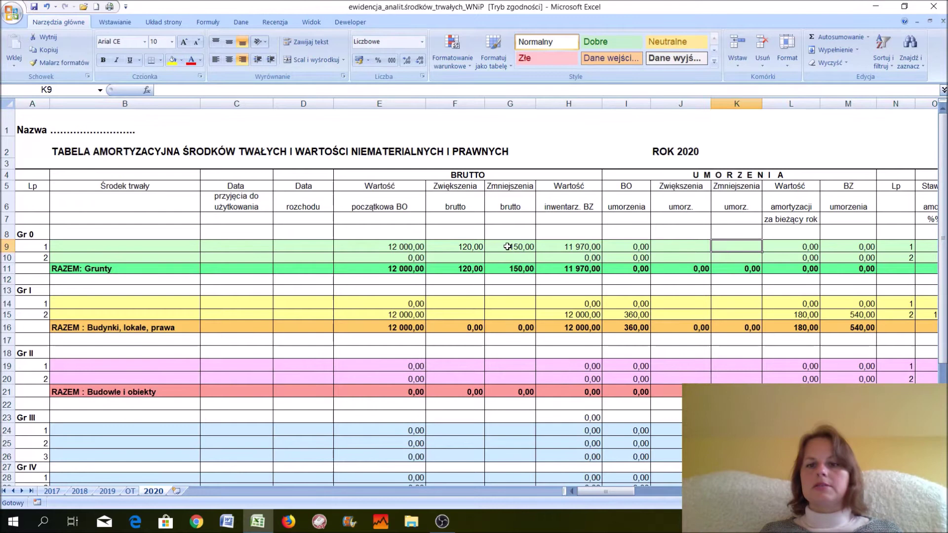
key(Right)
key(Right)
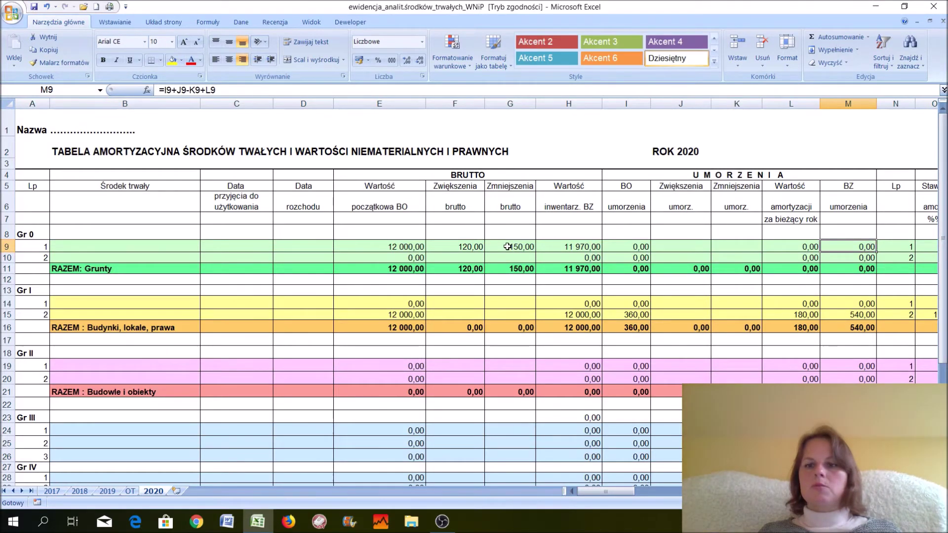
key(Left)
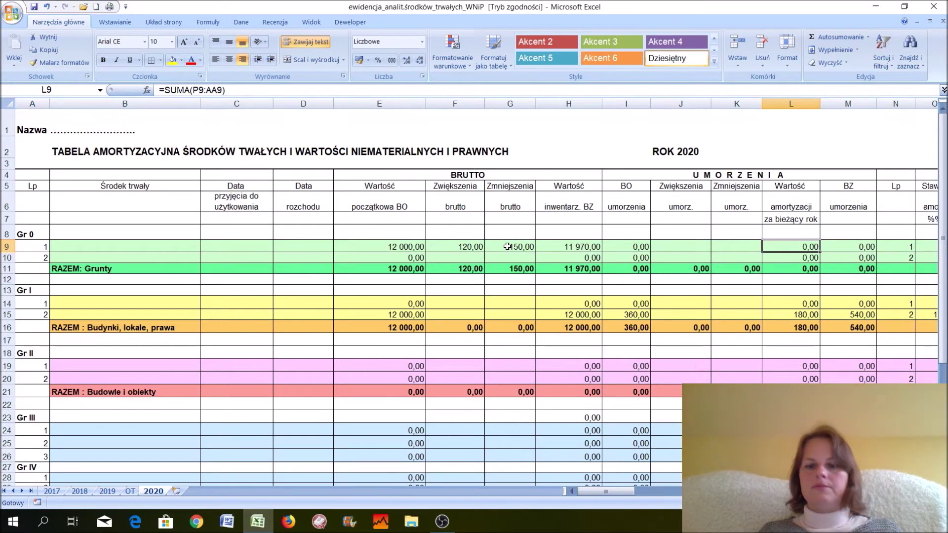
Insert a blank row between the first and second Gr 0 assets, above row 10.
click(119, 249)
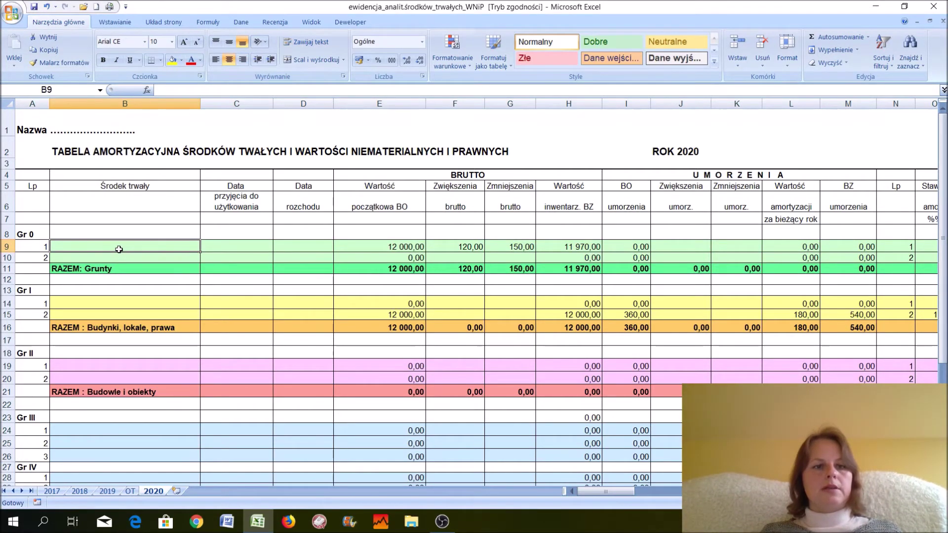
click(117, 255)
click(113, 245)
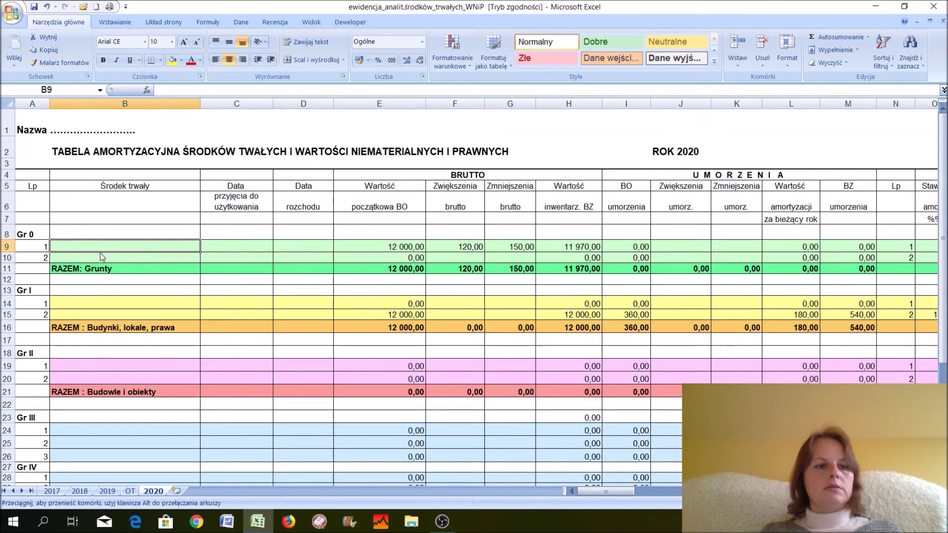
click(8, 257)
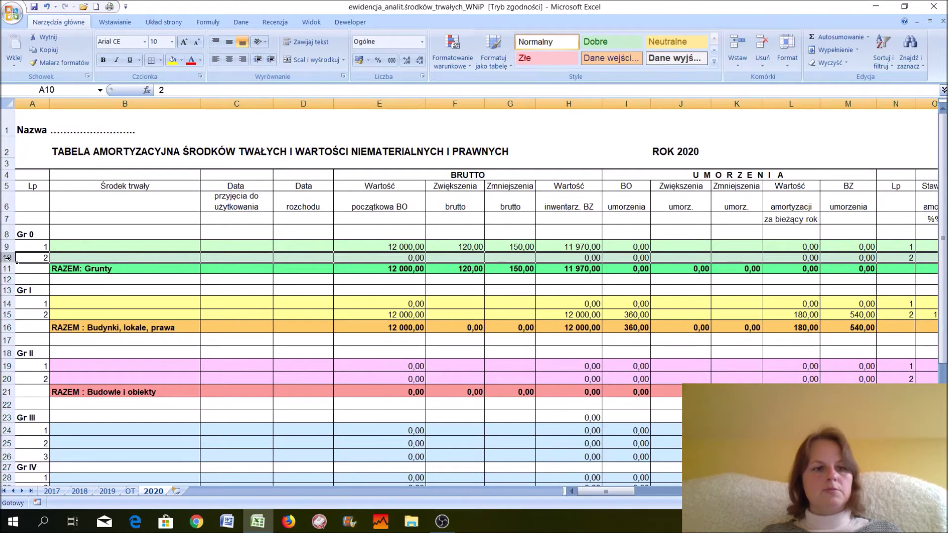
right_click(7, 257)
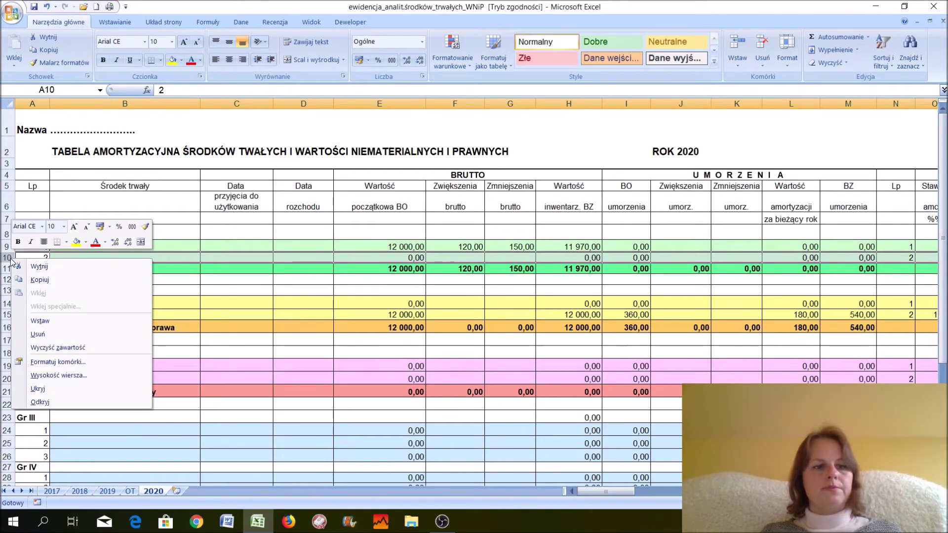
click(28, 322)
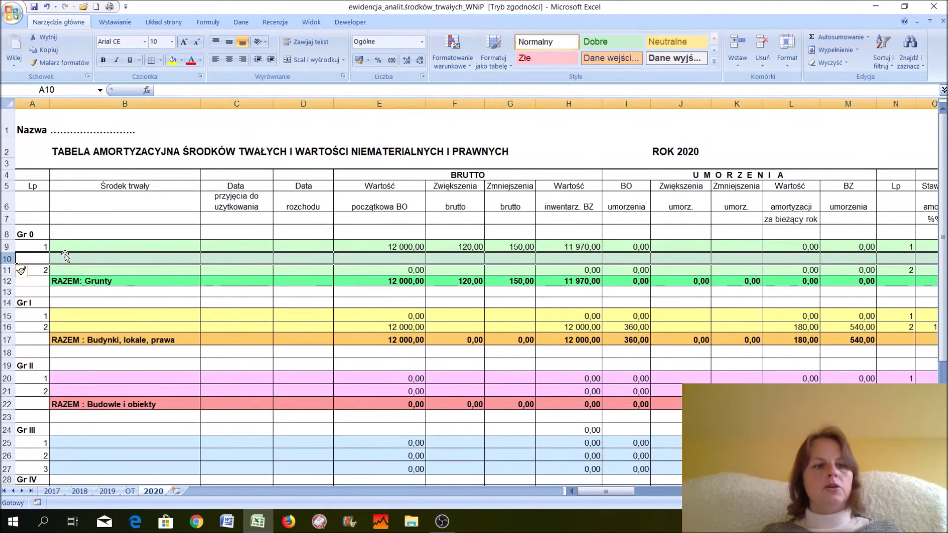
Examine the Gr 0 asset rows and the cell range summed by the RAZEM: Grunty formula in E12.
click(67, 267)
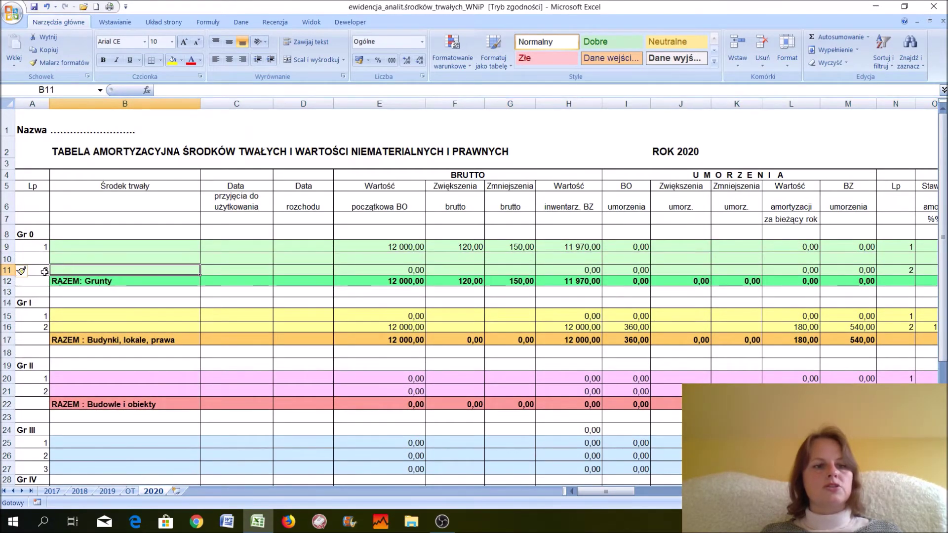
click(7, 270)
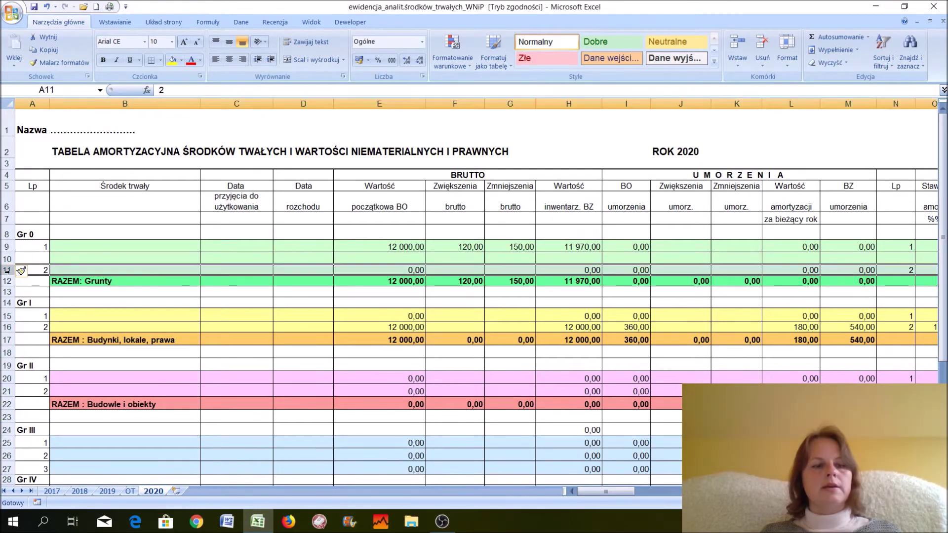
click(38, 246)
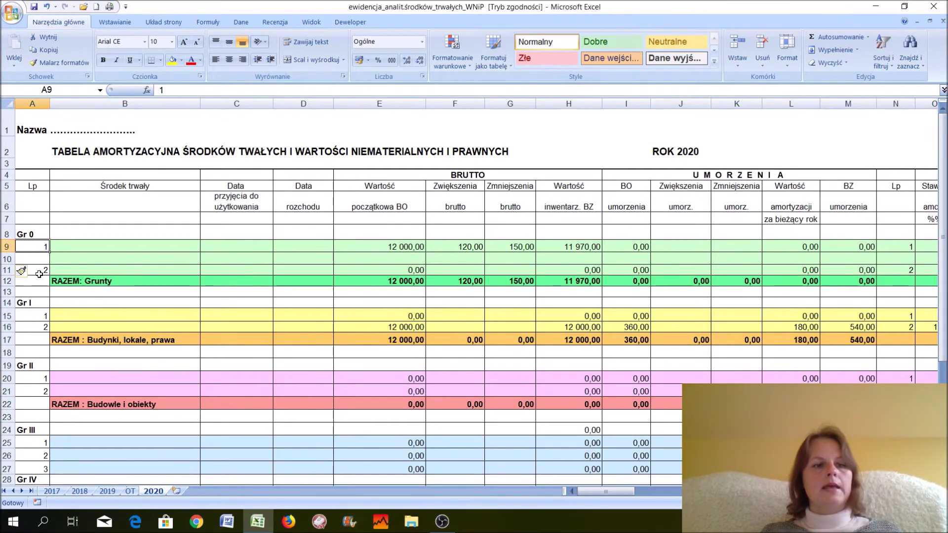
click(4, 281)
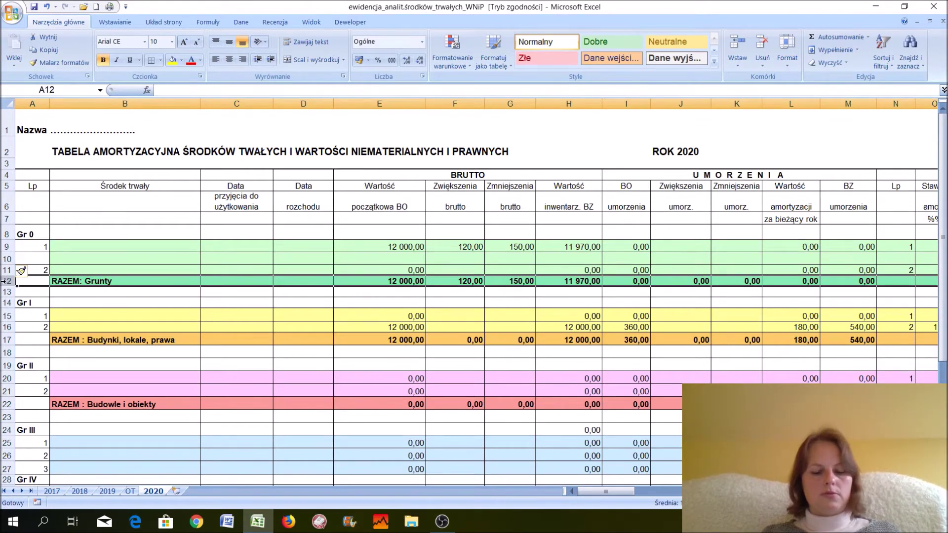
click(376, 281)
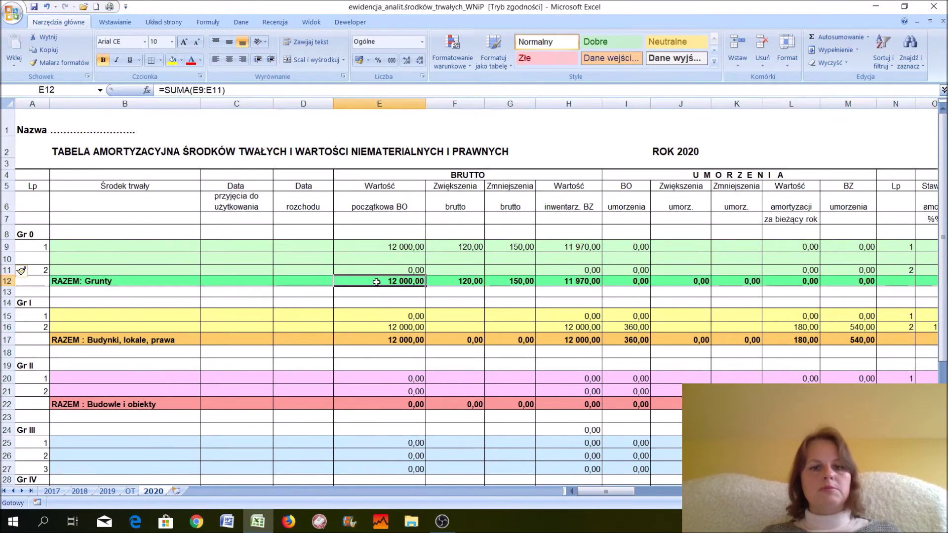
click(208, 90)
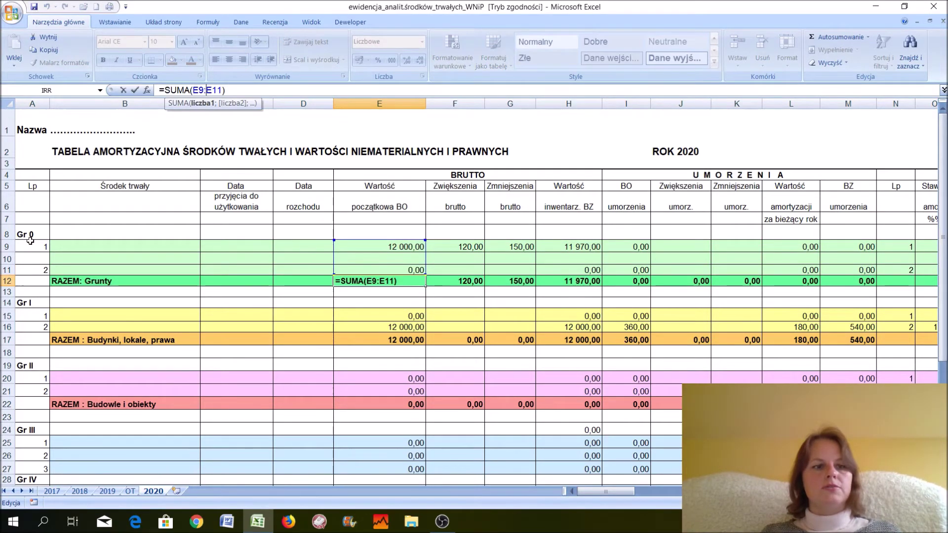
key(Return)
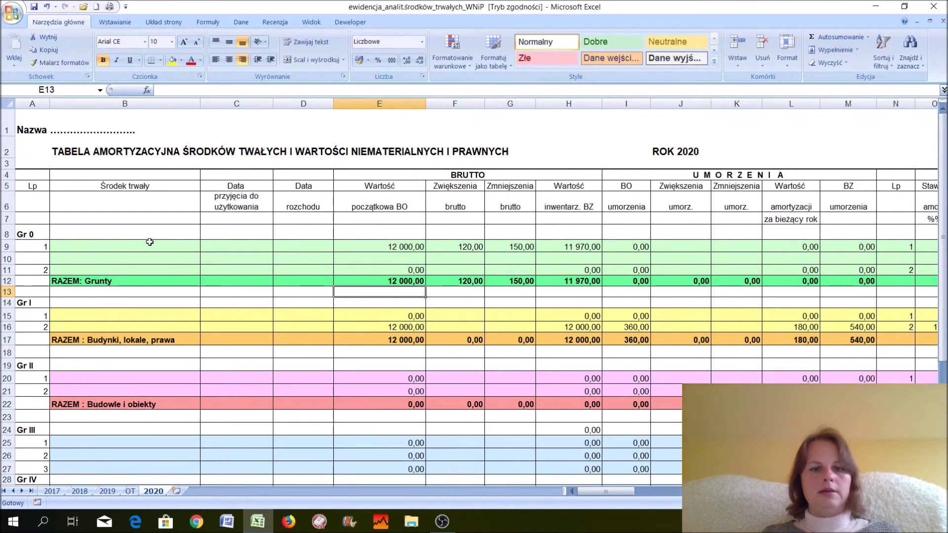
click(357, 282)
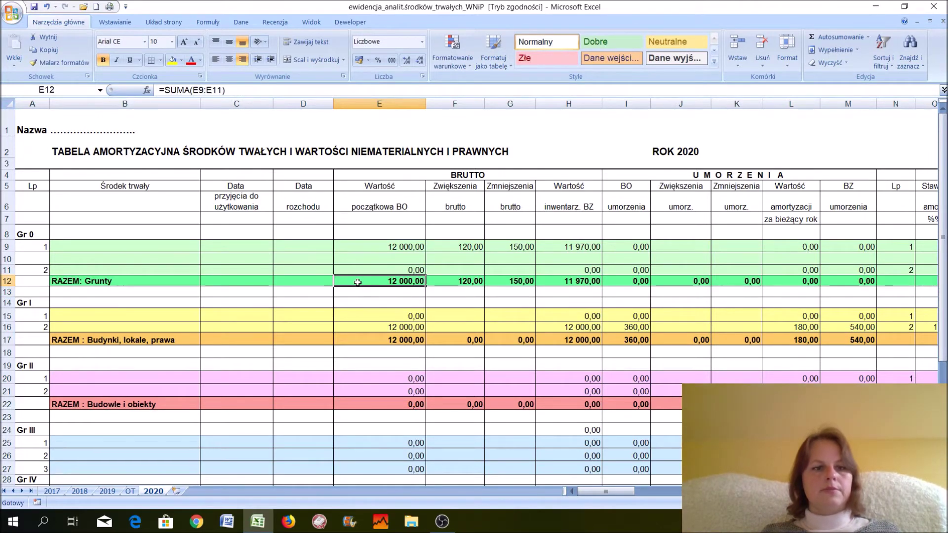
Insert a blank row directly above the RAZEM: Grunty total, at row 12.
click(7, 281)
right_click(6, 282)
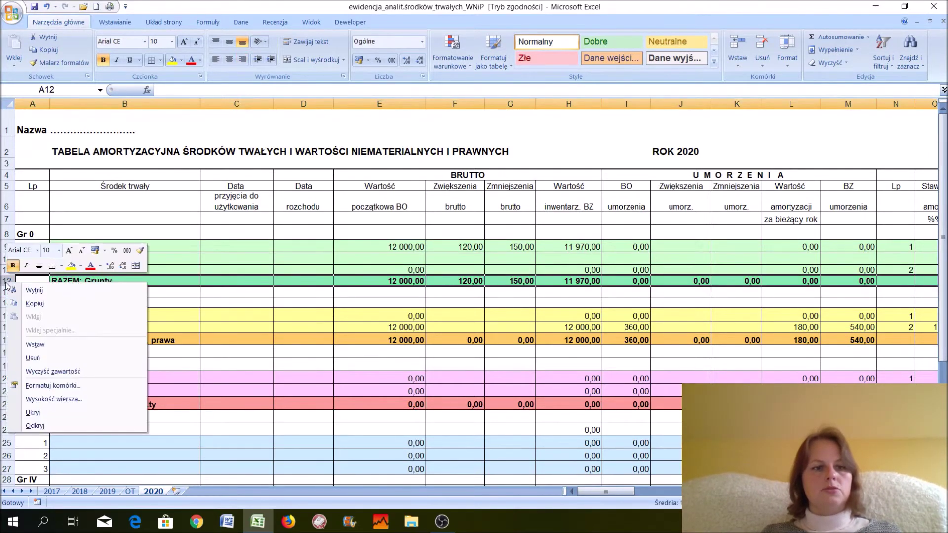
click(35, 345)
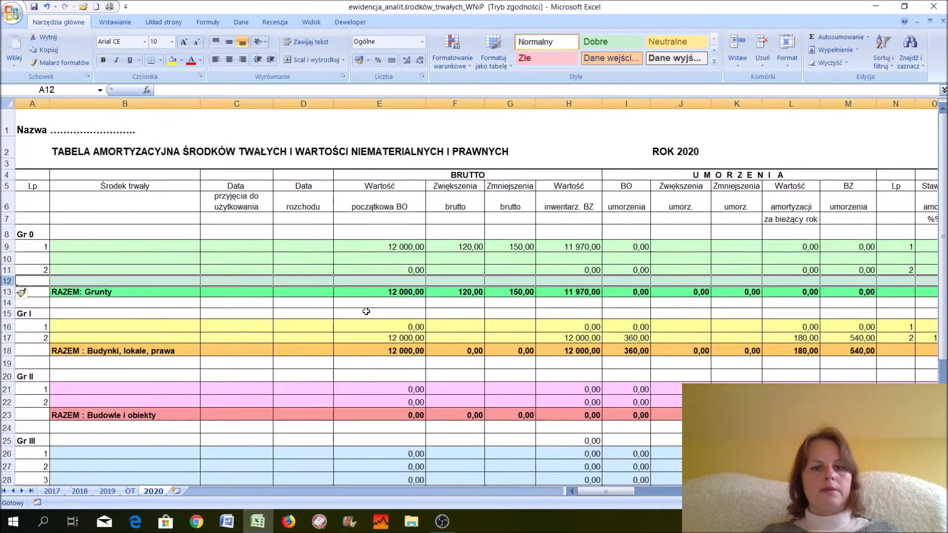
Extend the RAZEM: Grunty sum in E13 to include the new row, making the formula =SUMA(E9:E12).
click(380, 291)
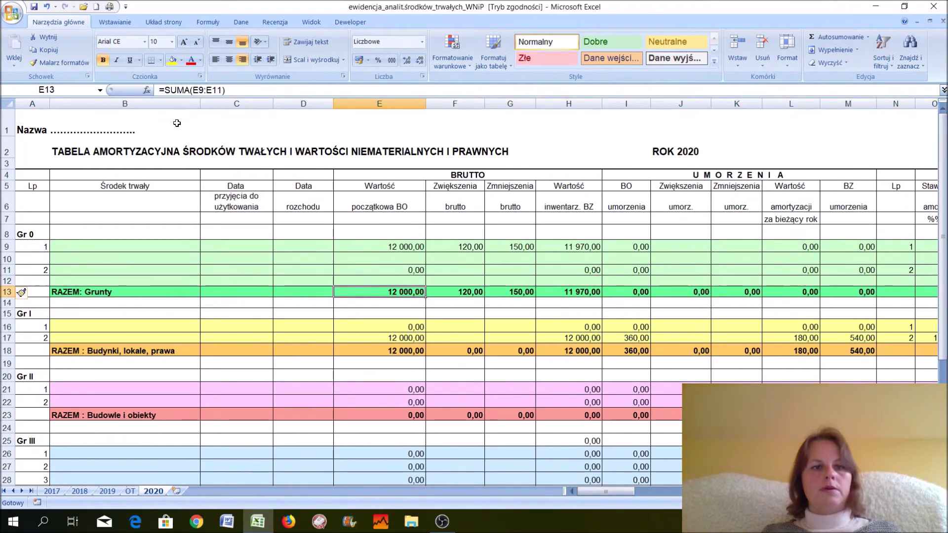
key(F2)
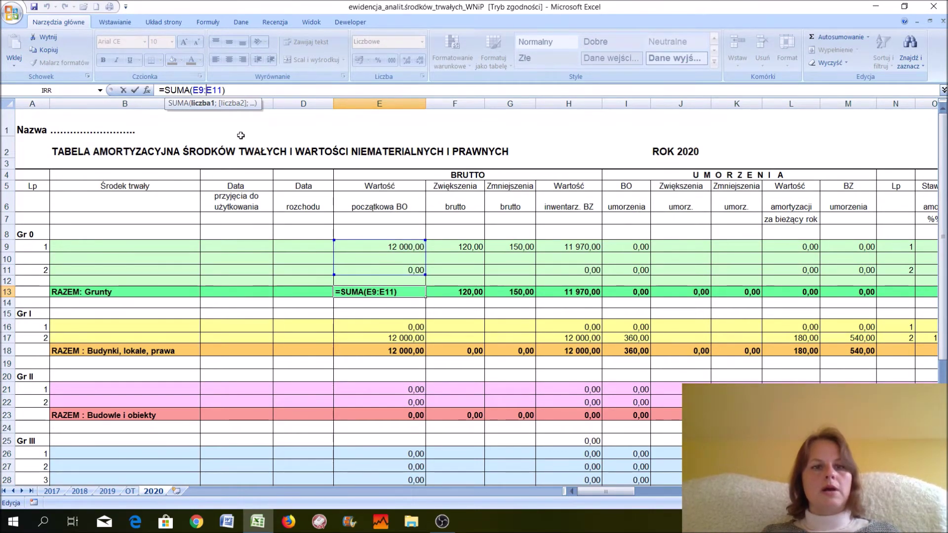
click(223, 90)
key(BackSpace)
text(2)
key(Return)
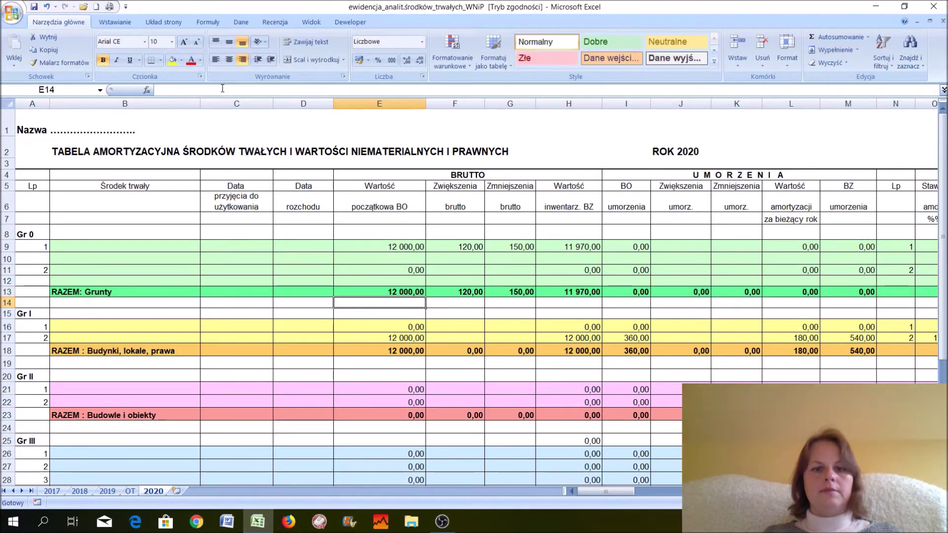
Inspect the cells covered by the sum formula in E13 and the corner handles of its highlighted range.
key(Up)
key(Up)
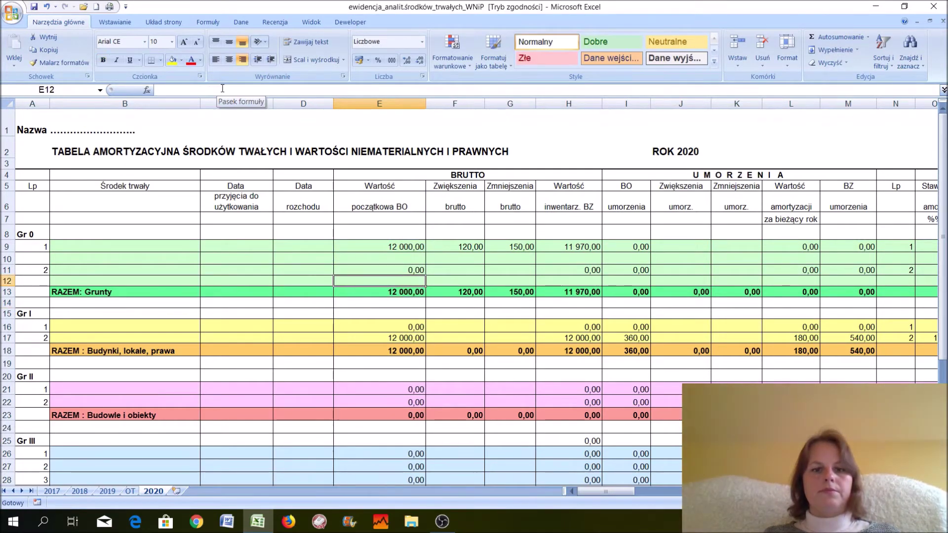
click(367, 290)
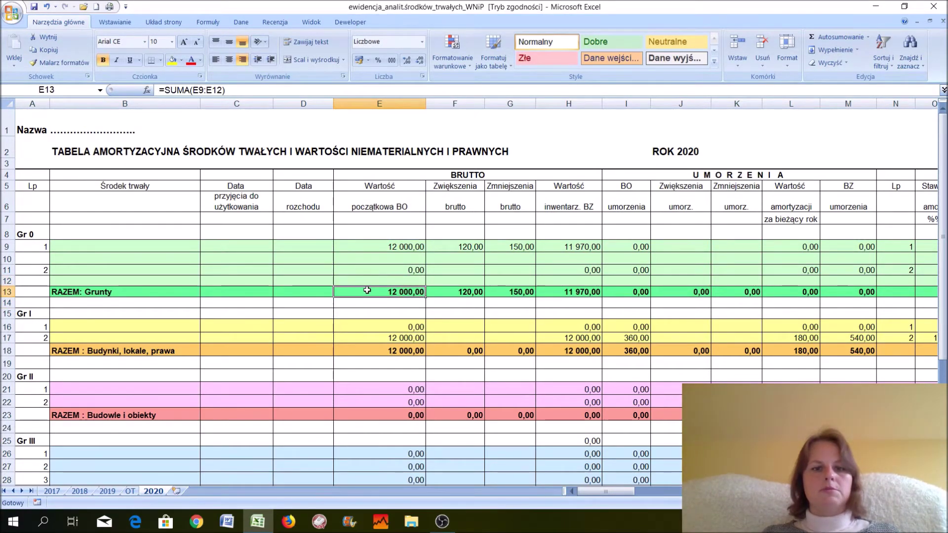
click(204, 90)
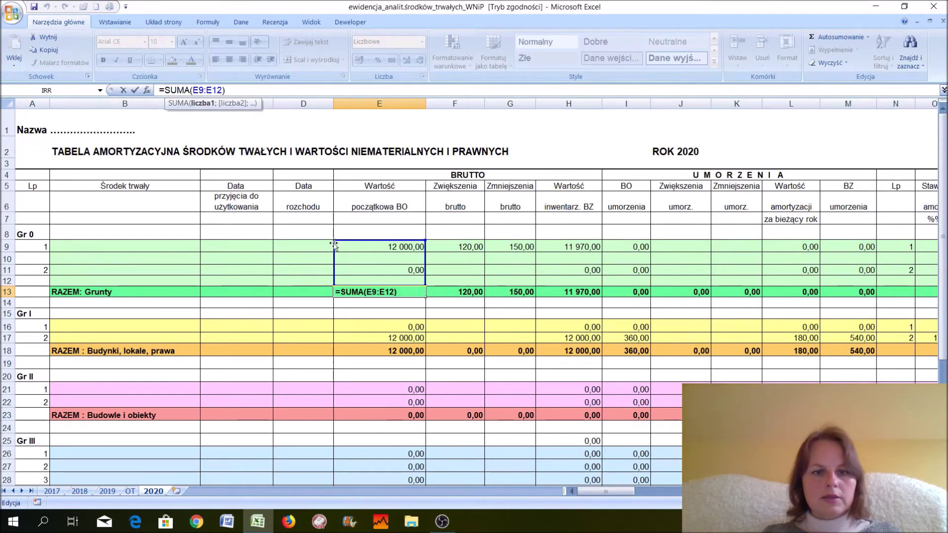
drag(424, 282, 425, 285)
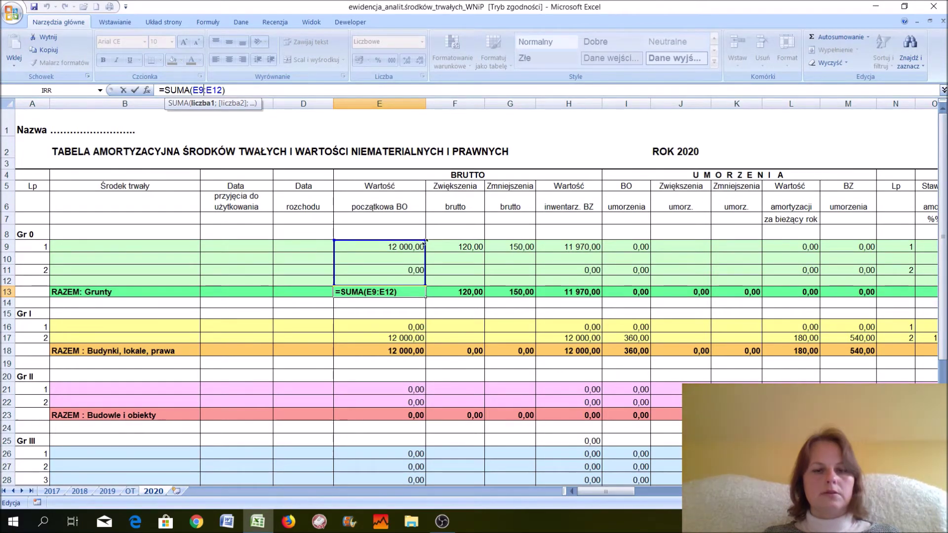
mouse_move(424, 242)
mouse_down()
mouse_move(425, 279)
mouse_move(427, 249)
mouse_move(530, 249)
mouse_move(411, 241)
mouse_up()
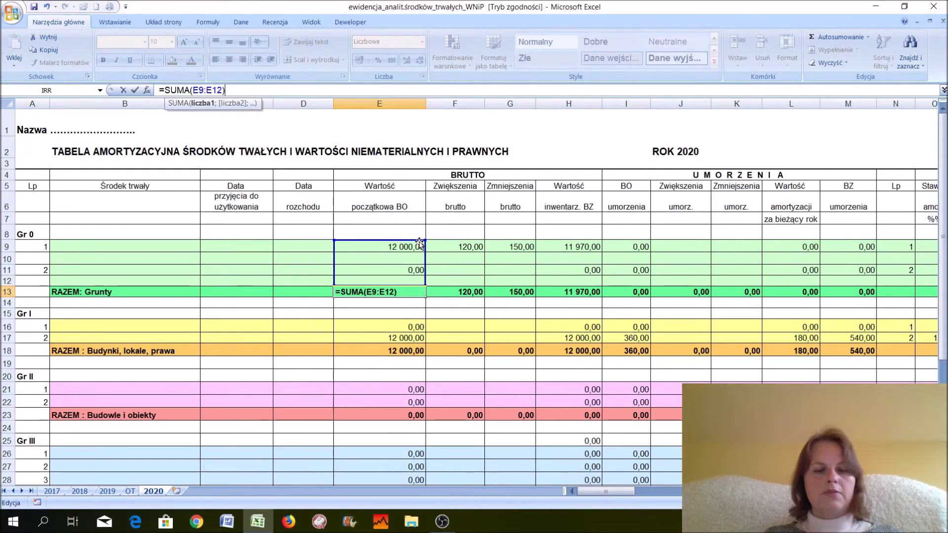
mouse_move(419, 243)
mouse_down()
mouse_move(434, 239)
mouse_move(380, 244)
mouse_move(405, 247)
mouse_move(407, 217)
mouse_move(401, 244)
mouse_move(442, 238)
mouse_move(377, 242)
mouse_move(426, 239)
mouse_move(448, 221)
mouse_move(417, 232)
mouse_move(412, 260)
mouse_move(423, 239)
mouse_up()
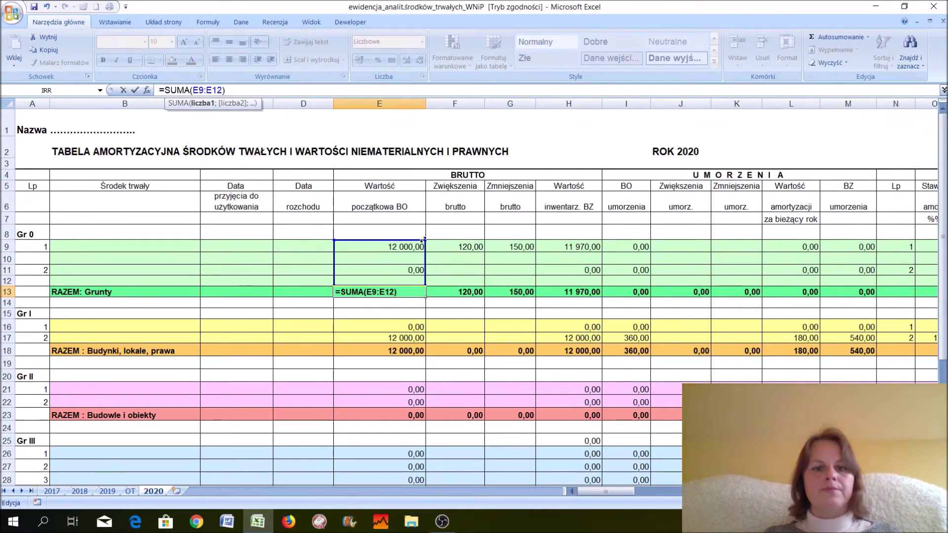
key(Return)
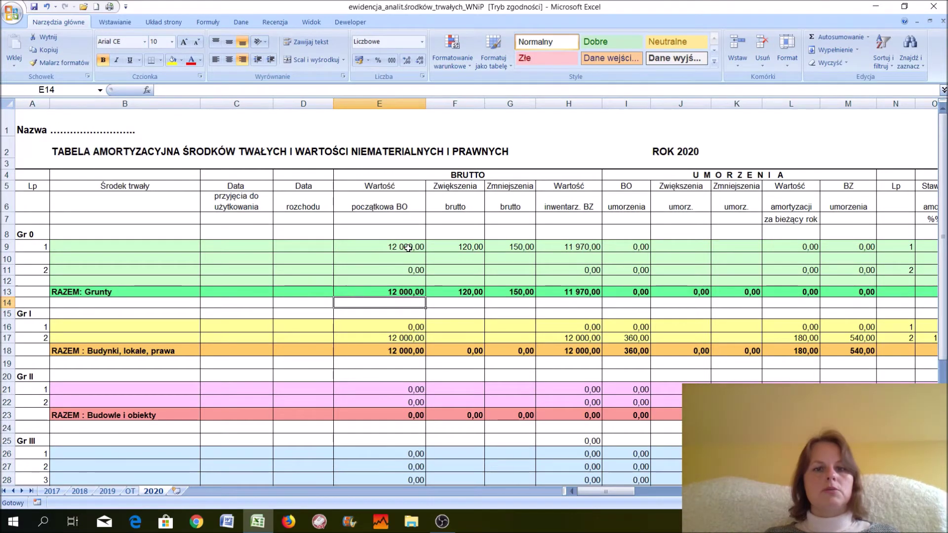
Change the opening gross value reference in E9 to ='2019'!H9.
click(408, 248)
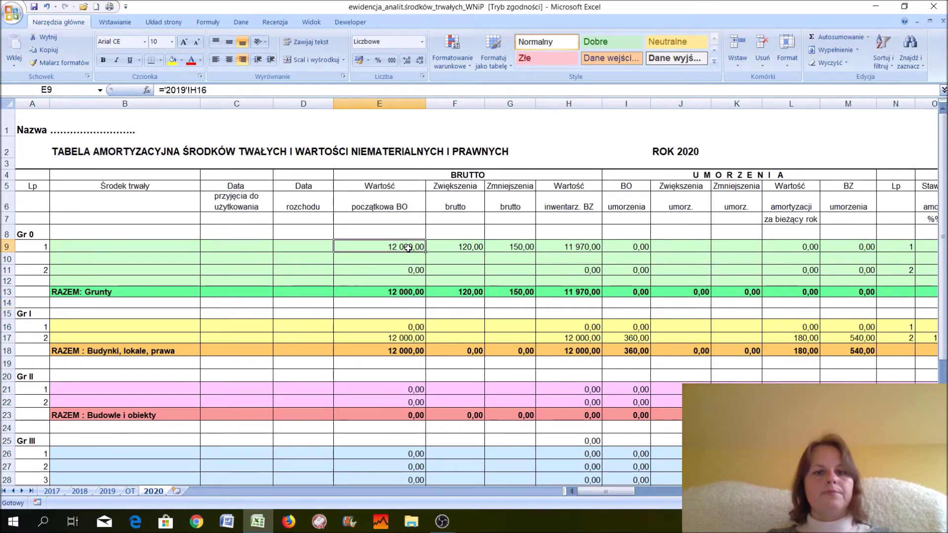
click(208, 89)
key(BackSpace)
key(BackSpace)
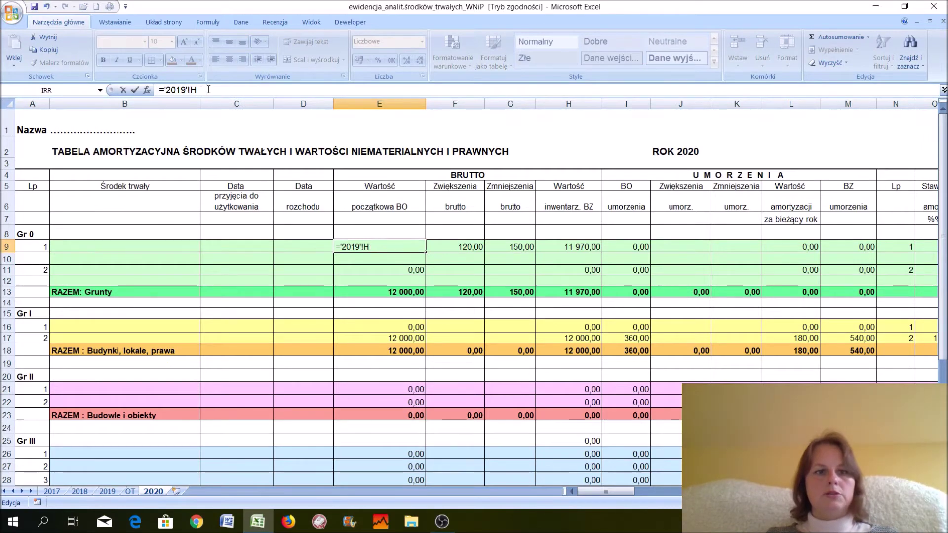
text(9)
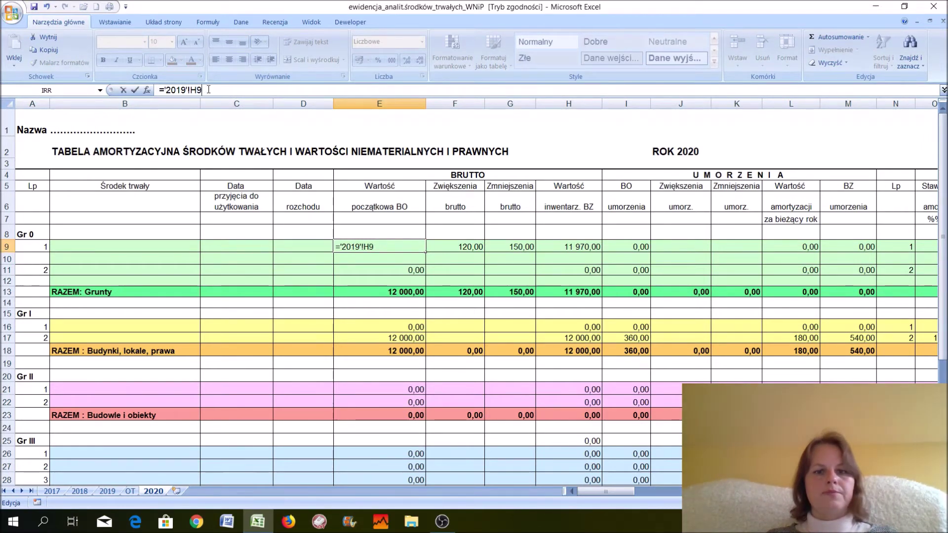
key(Return)
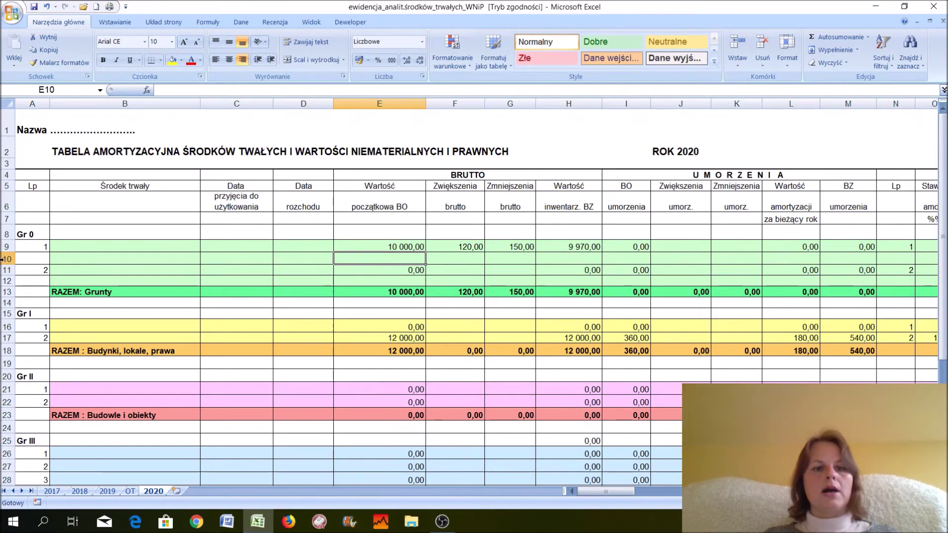
Copy the opening value formula from E9 down to E10 and compare the 2019 references in both cells.
click(373, 245)
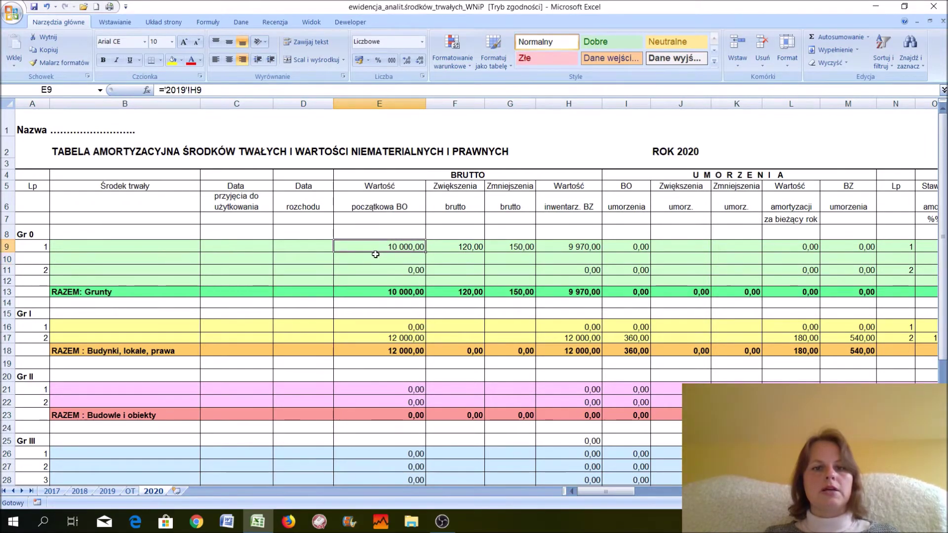
key(Down)
click(383, 247)
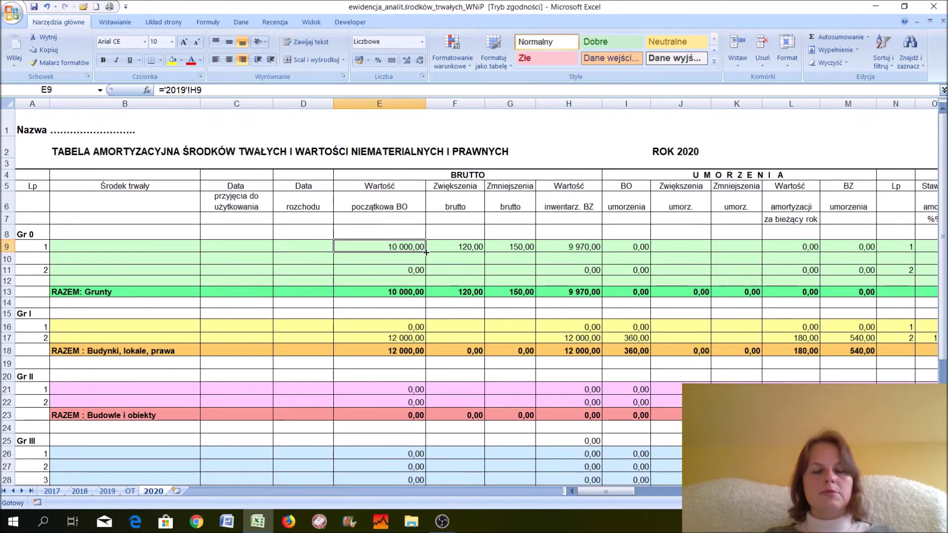
drag(426, 252, 425, 267)
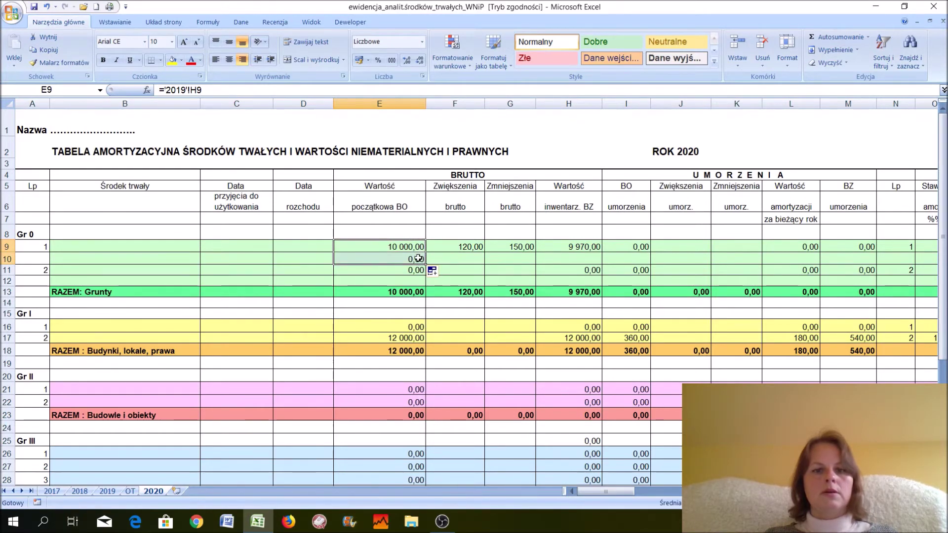
click(418, 260)
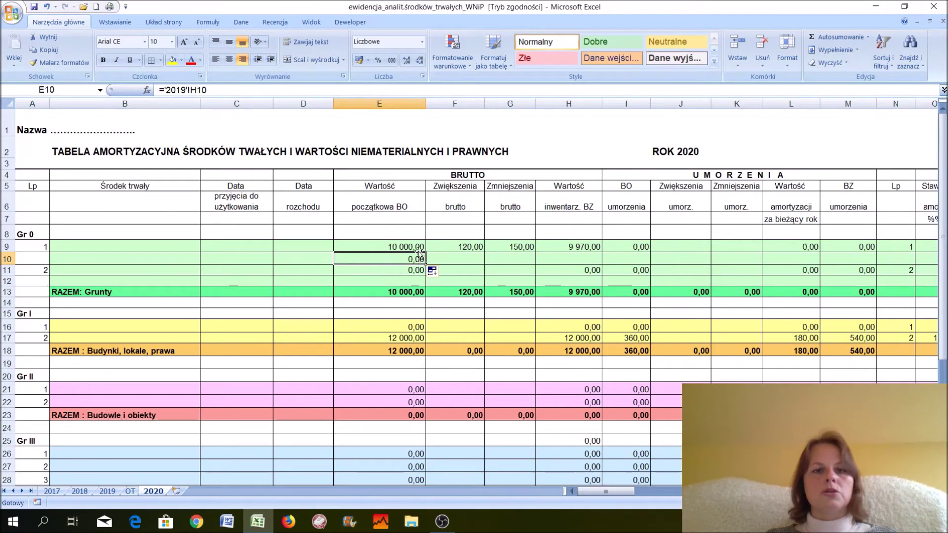
click(418, 247)
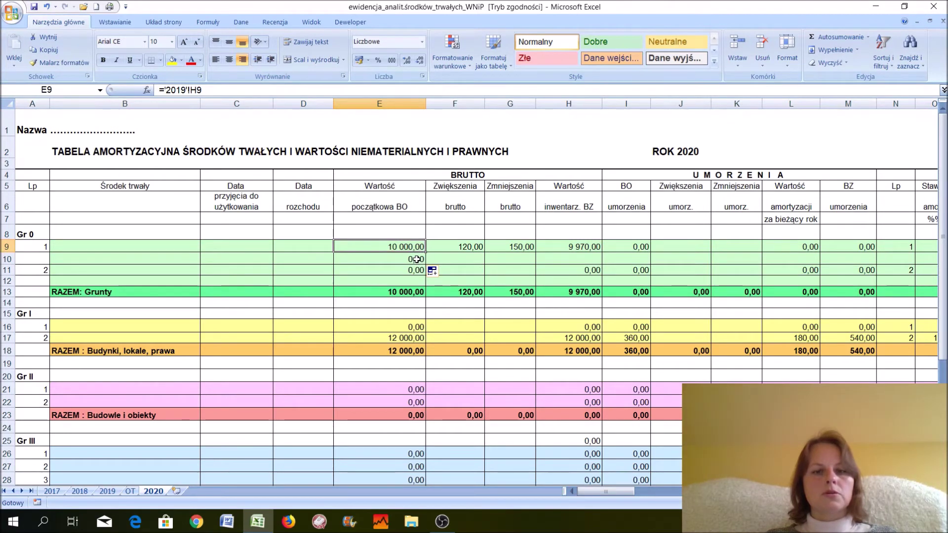
click(418, 259)
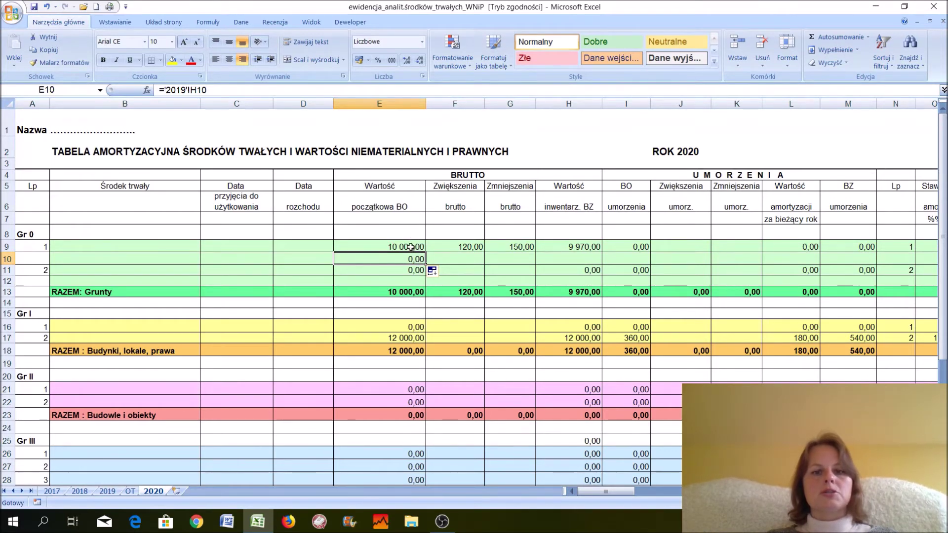
click(410, 246)
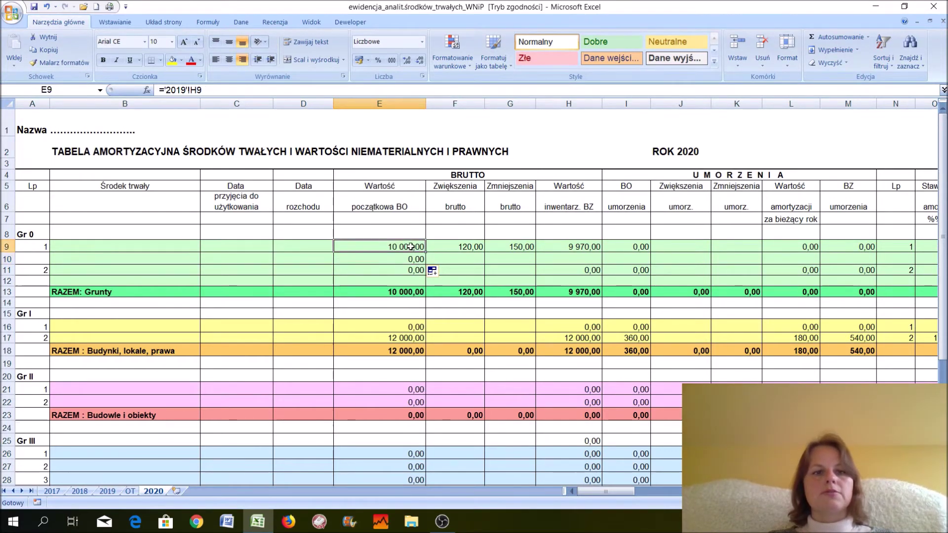
Lock the row of the 2019 reference in E9, making the formula ='2019'!H$9.
click(190, 89)
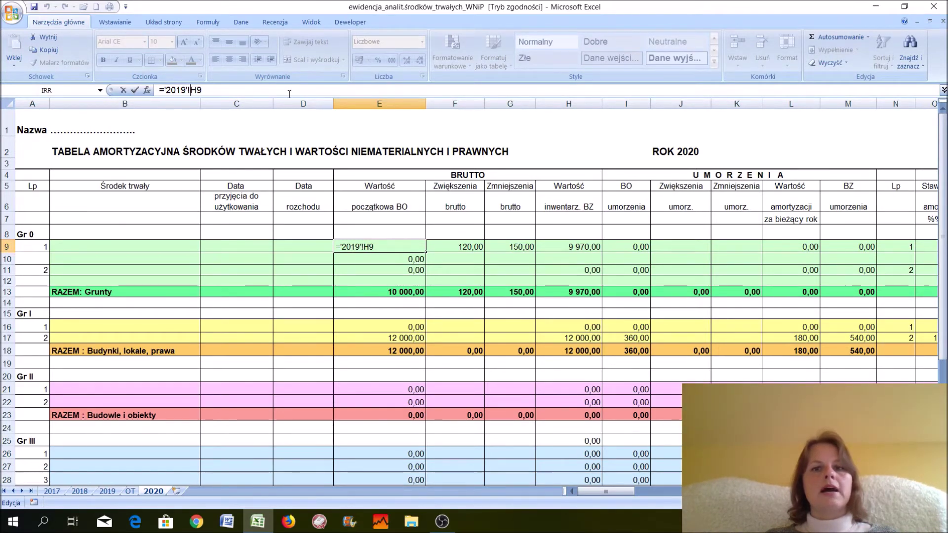
click(196, 90)
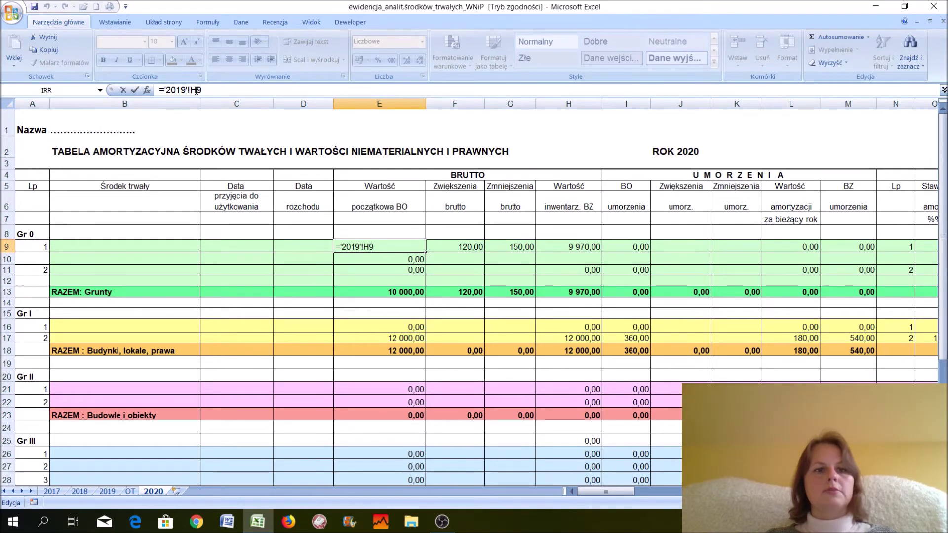
text($)
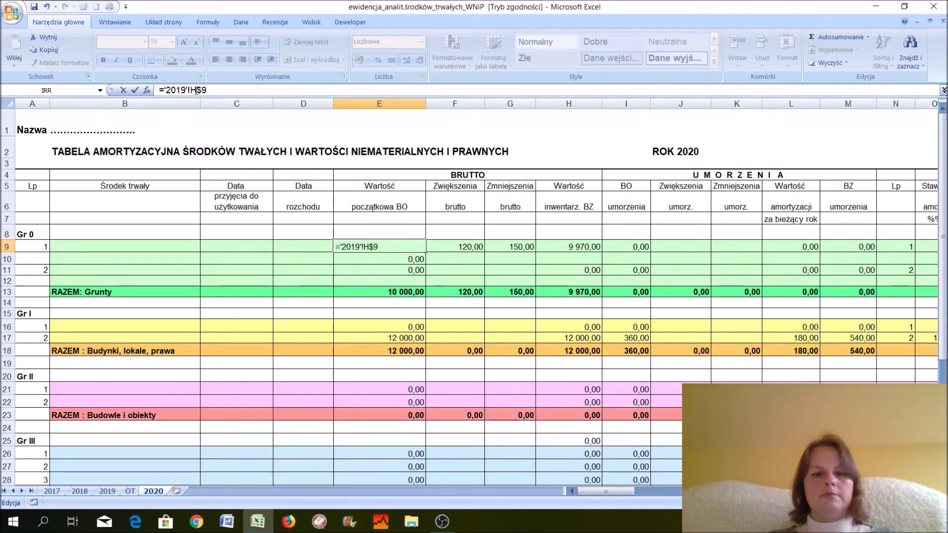
key(Return)
click(366, 242)
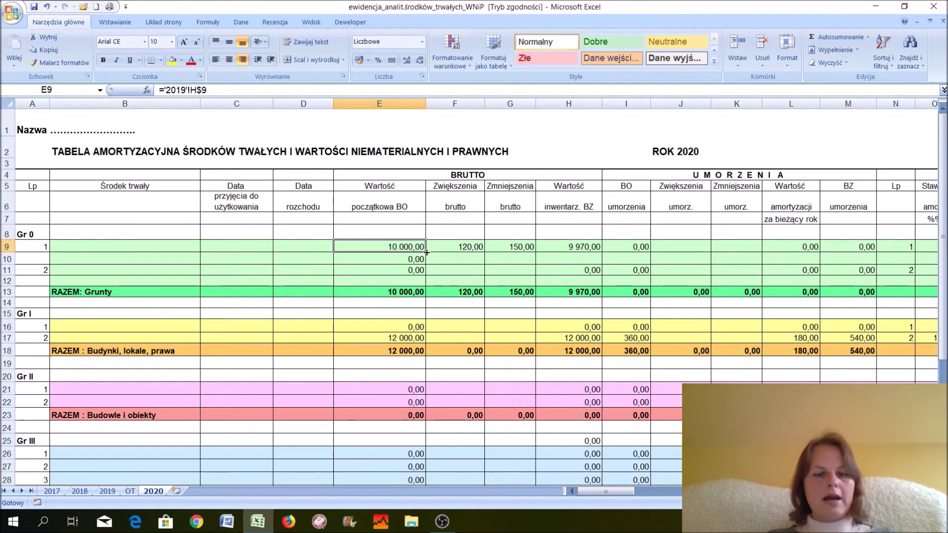
Copy the row-locked formula from E9 down to E11 and compare the references in the copied cells.
drag(427, 253, 427, 271)
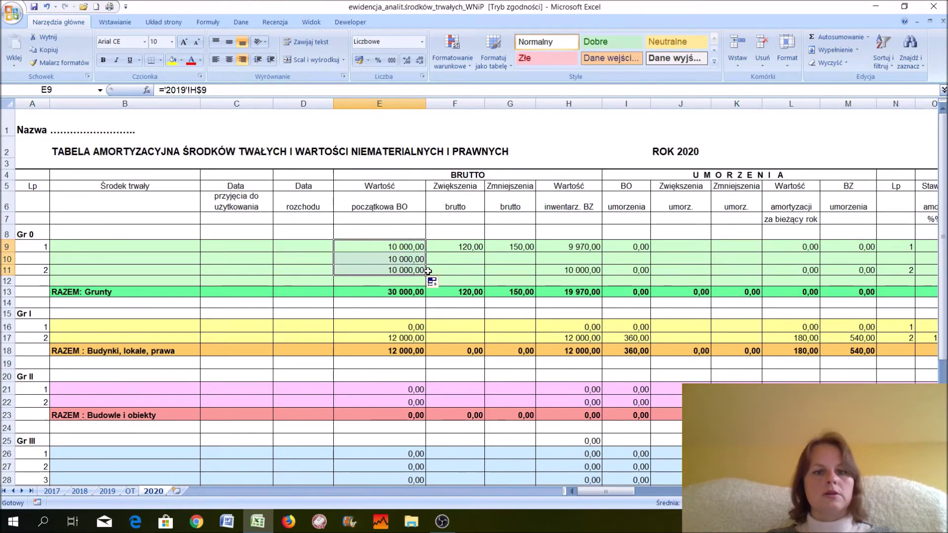
click(403, 259)
click(404, 270)
click(404, 258)
Remove the row lock from E9, making it ='2019'!H9, and copy the formula down to E11, checking the copied references.
click(400, 247)
click(202, 90)
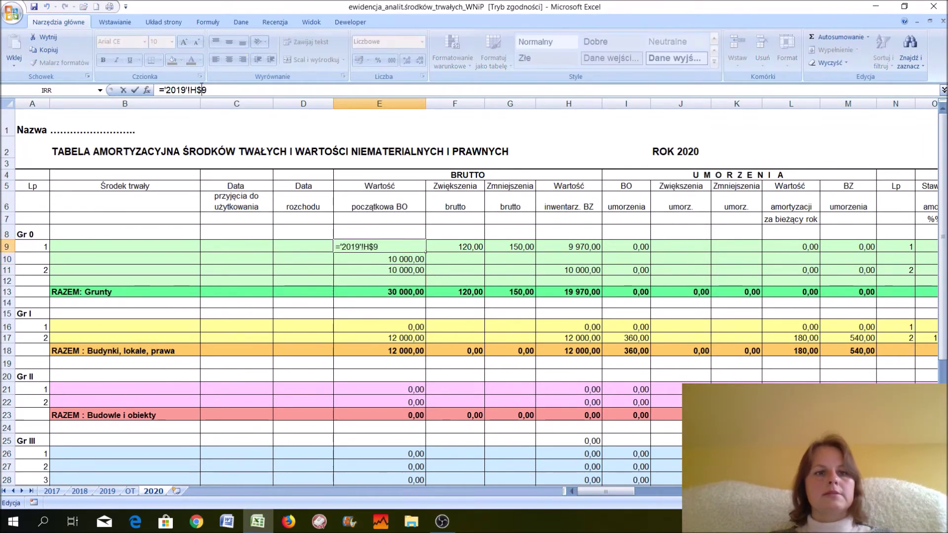
key(Return)
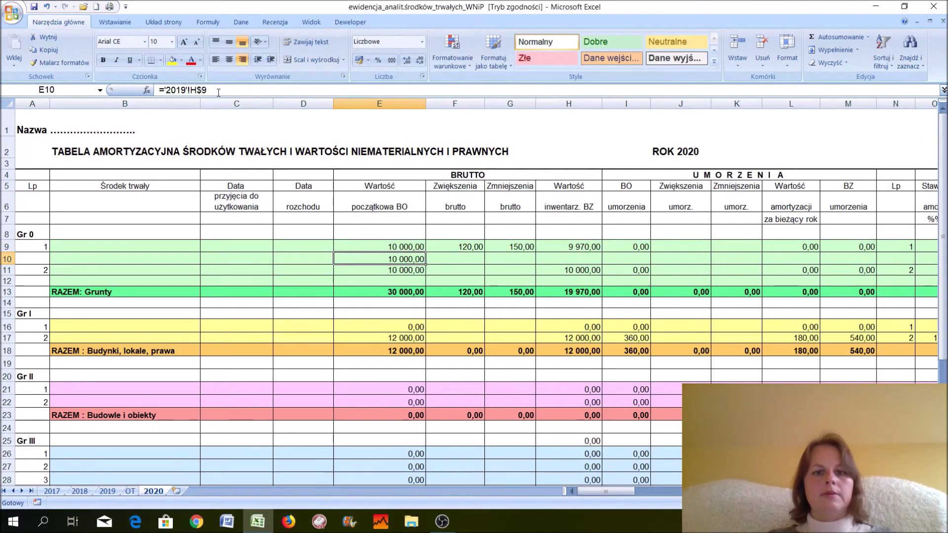
click(376, 246)
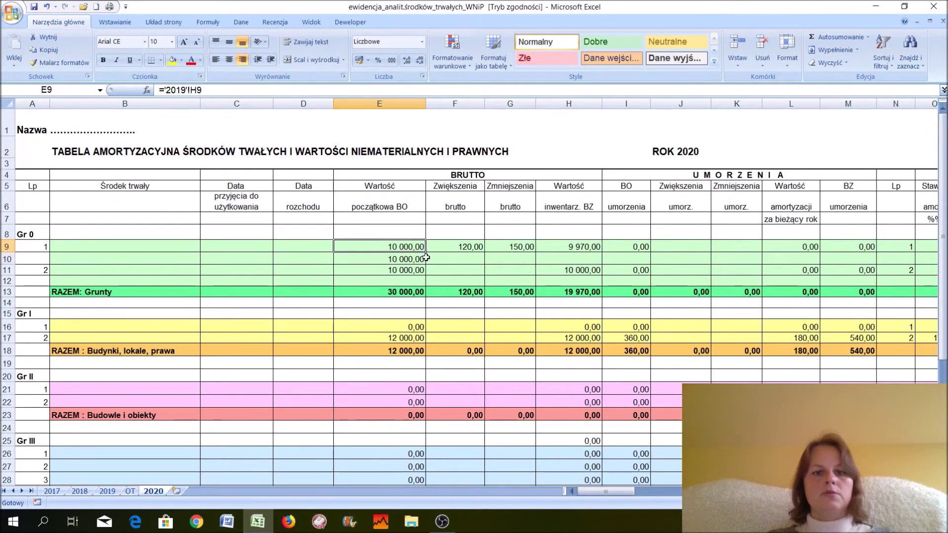
drag(426, 253, 422, 272)
click(413, 257)
click(416, 267)
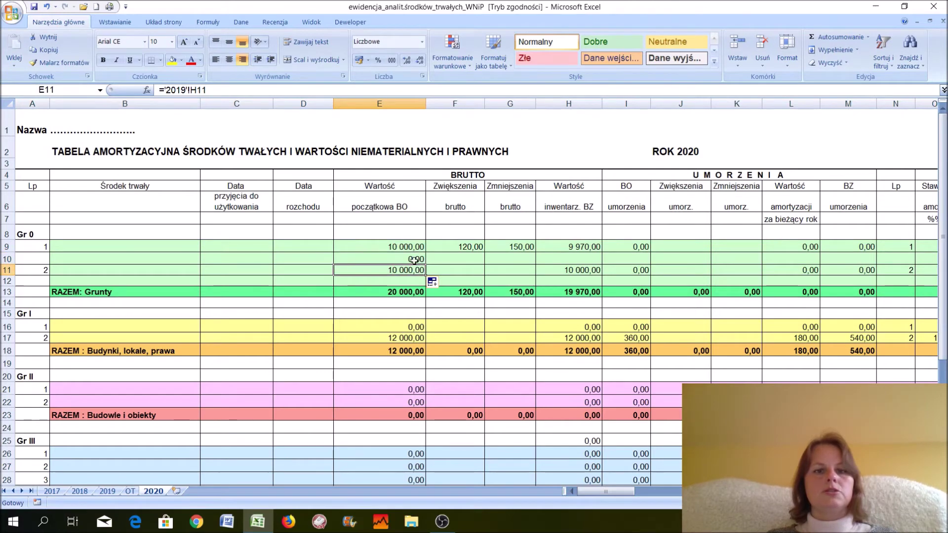
Lock the column of the 2019 reference in E9, making it ='2019'!$H9, and copy the formula across to F9.
click(408, 246)
click(191, 90)
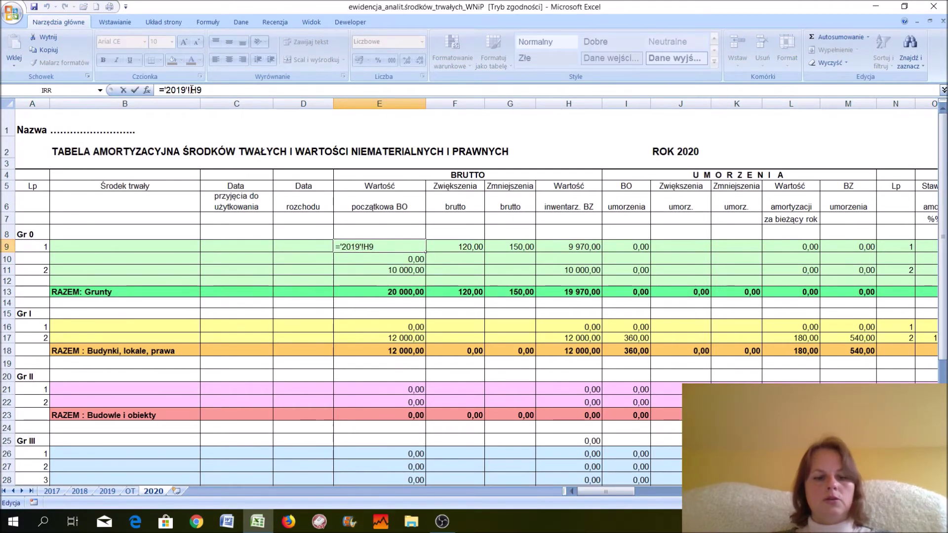
key(Return)
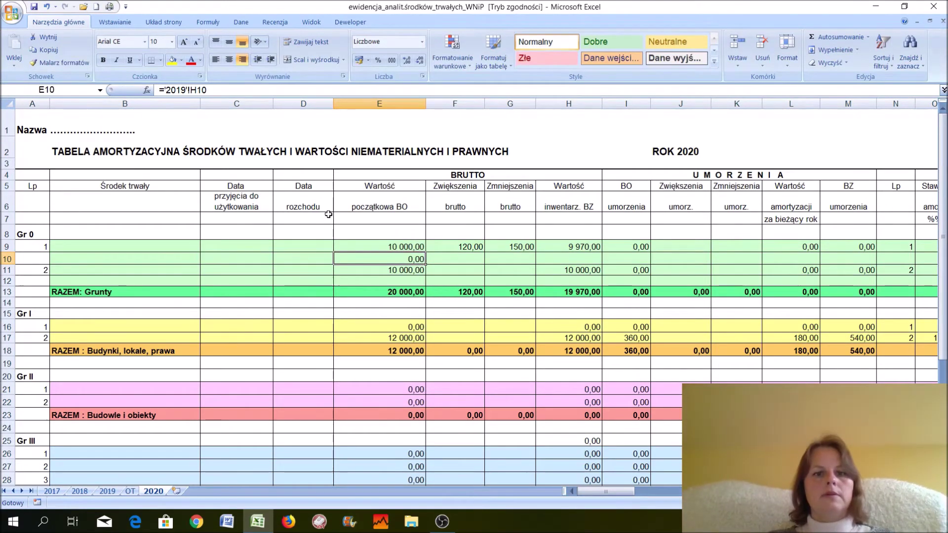
click(376, 248)
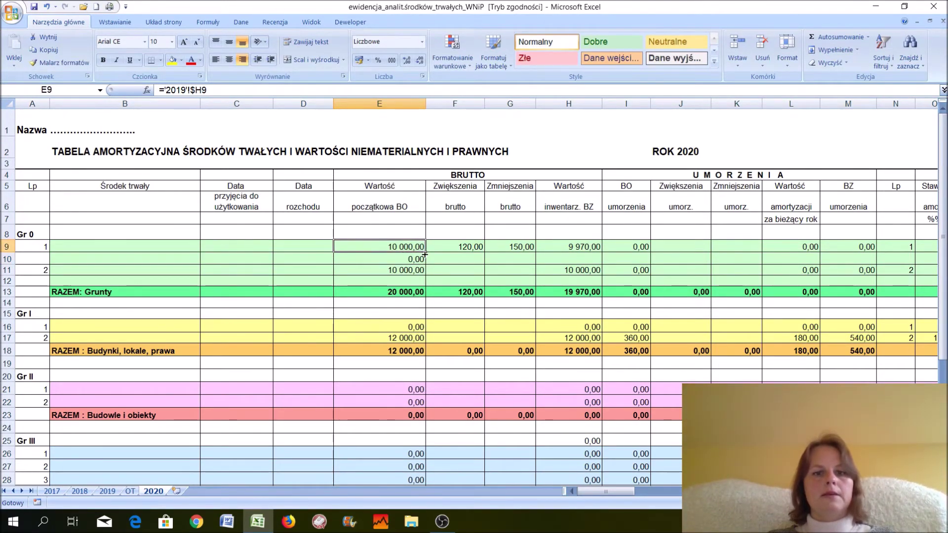
drag(424, 254, 485, 257)
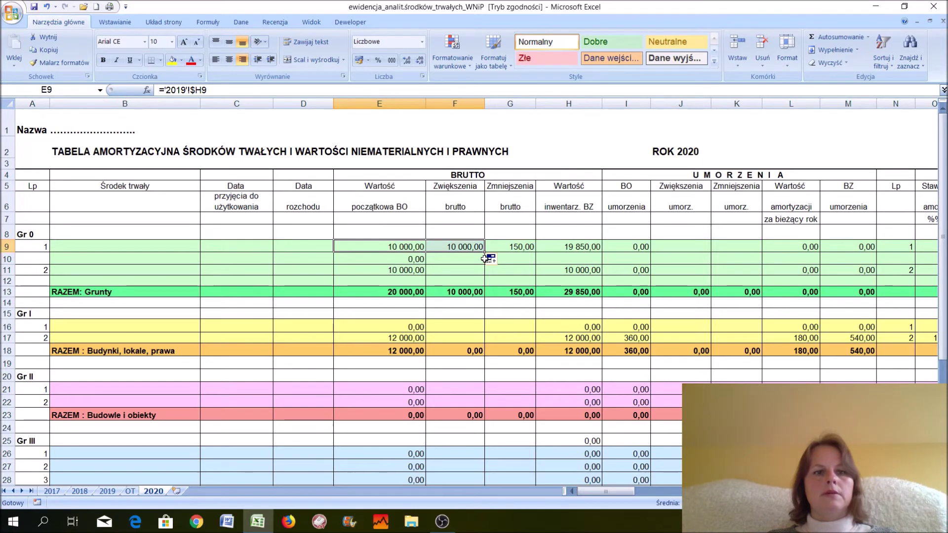
Remove the column lock from E9, making it ='2019'!H9, copy the formula across to F9 and compare both references.
click(411, 246)
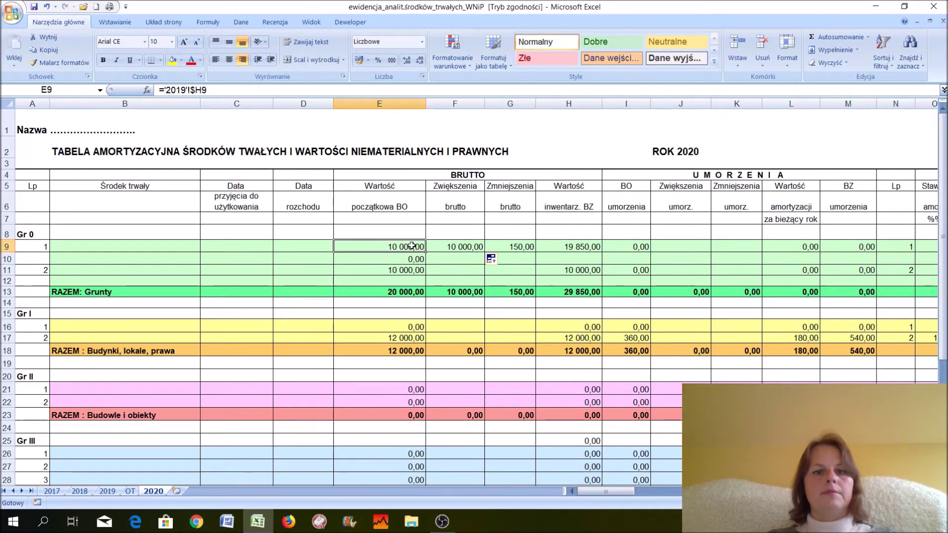
click(194, 89)
key(BackSpace)
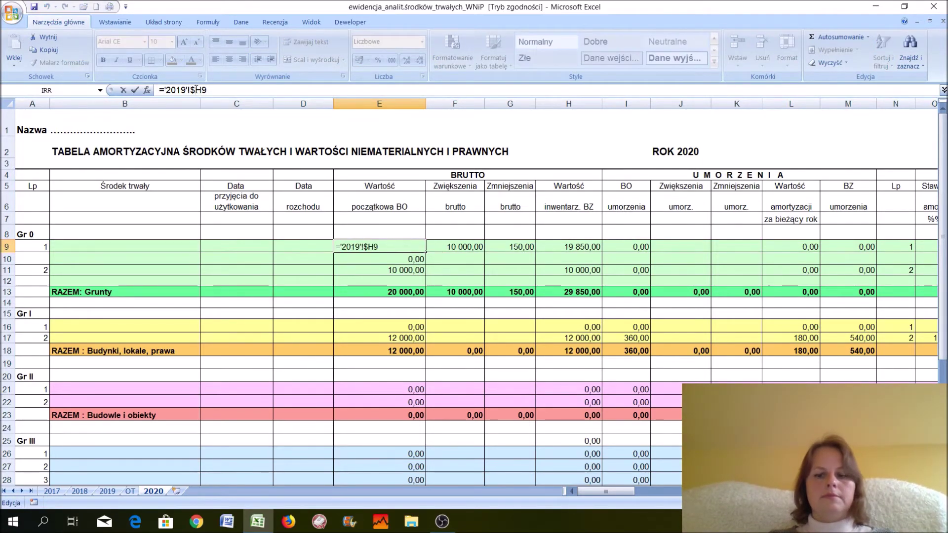
key(Return)
click(381, 247)
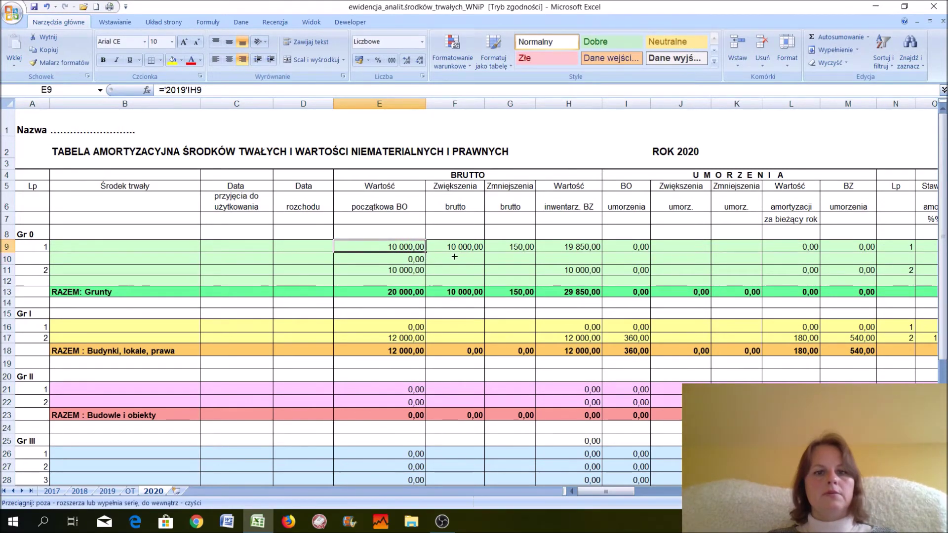
drag(425, 253, 475, 255)
click(467, 248)
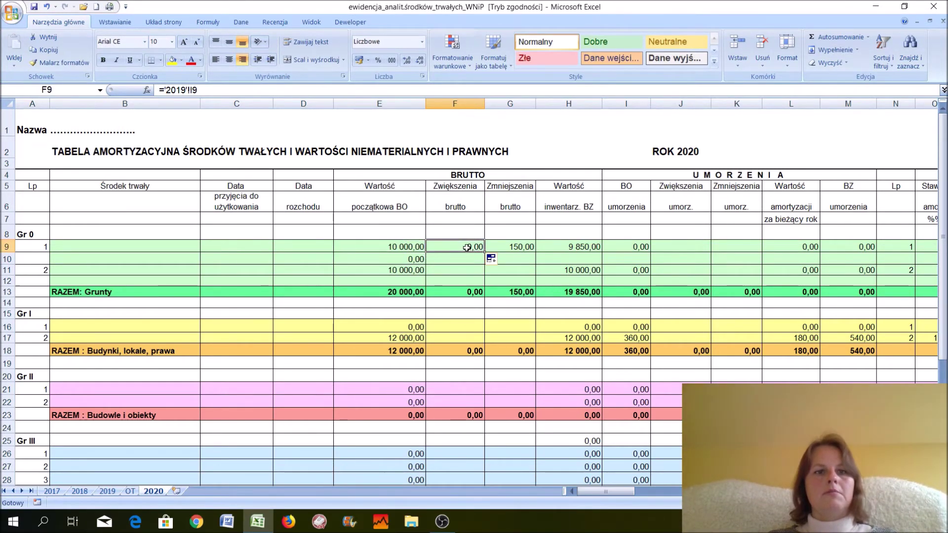
click(387, 247)
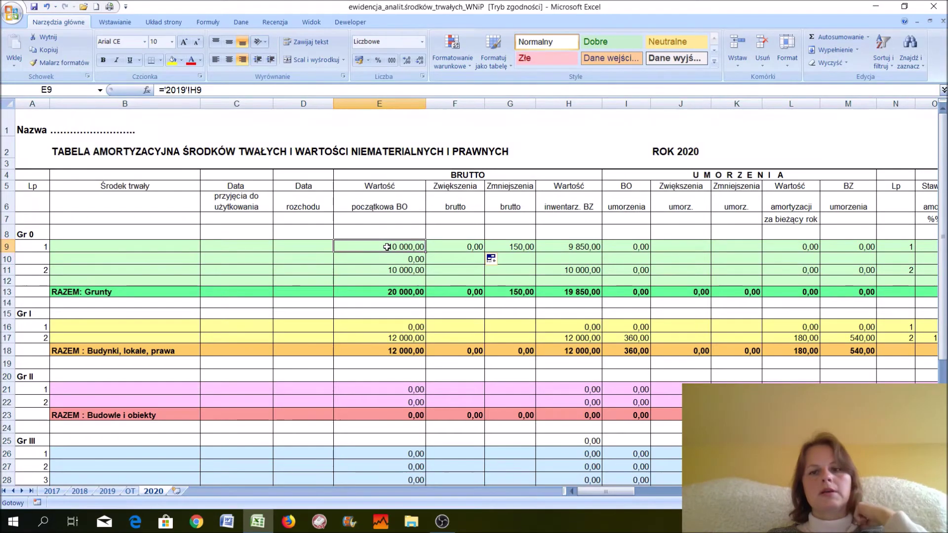
click(557, 136)
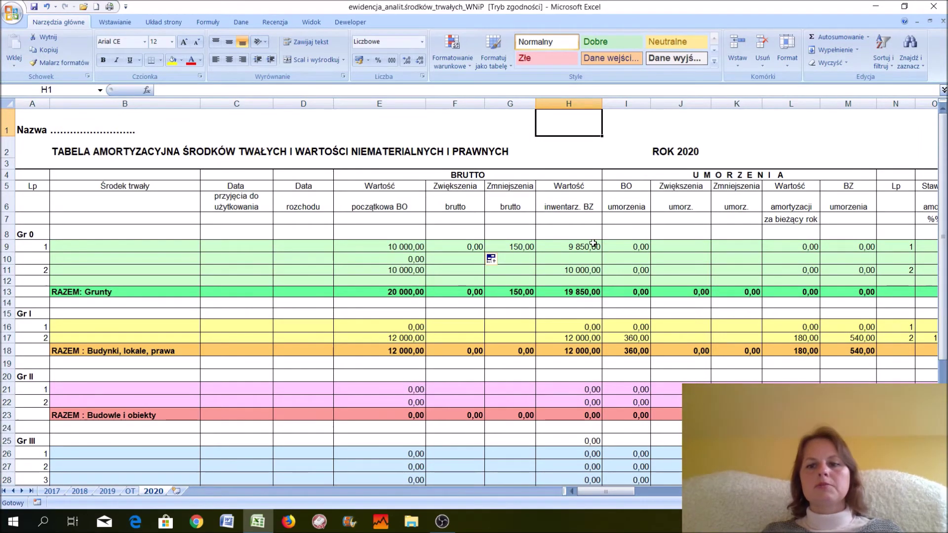
double_click(570, 124)
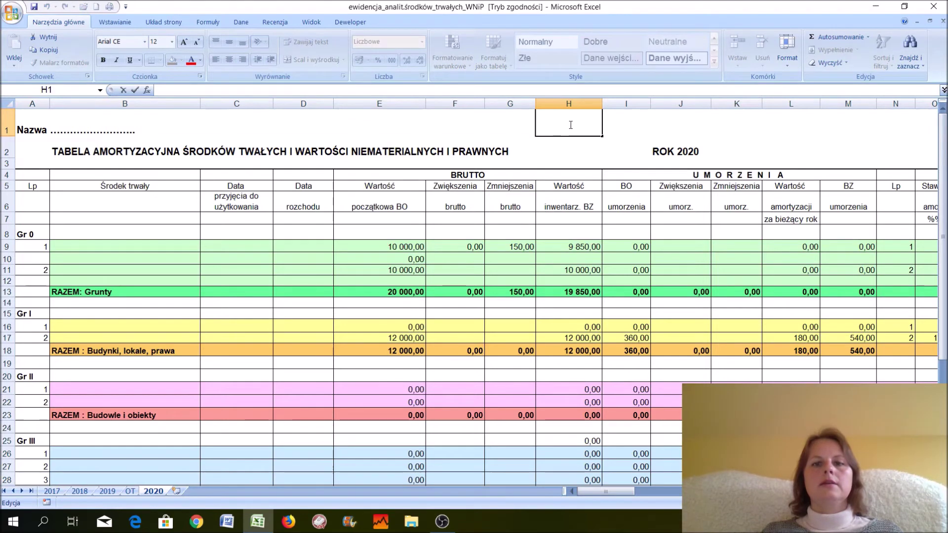
key(Escape)
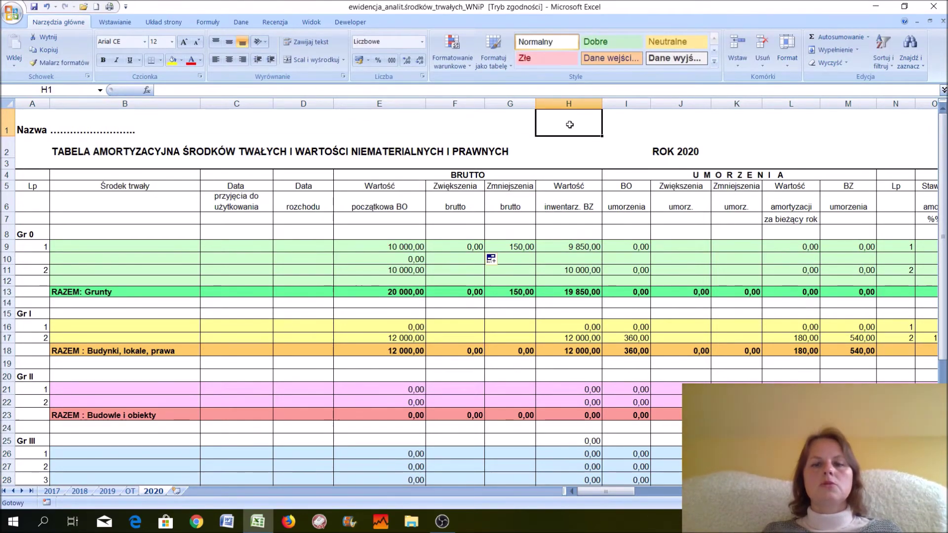
Replace the opening value formula in E9 with the fully locked reference =$H$1.
click(408, 245)
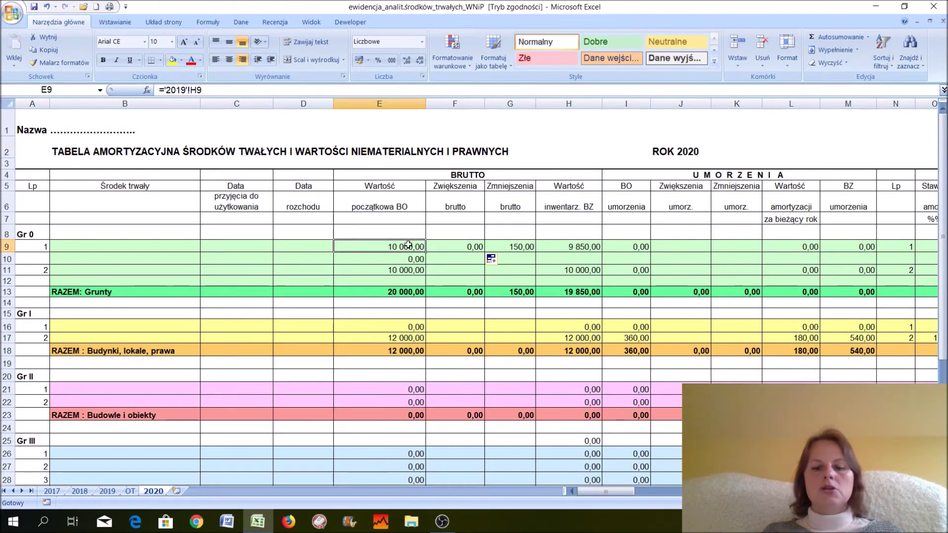
text(=)
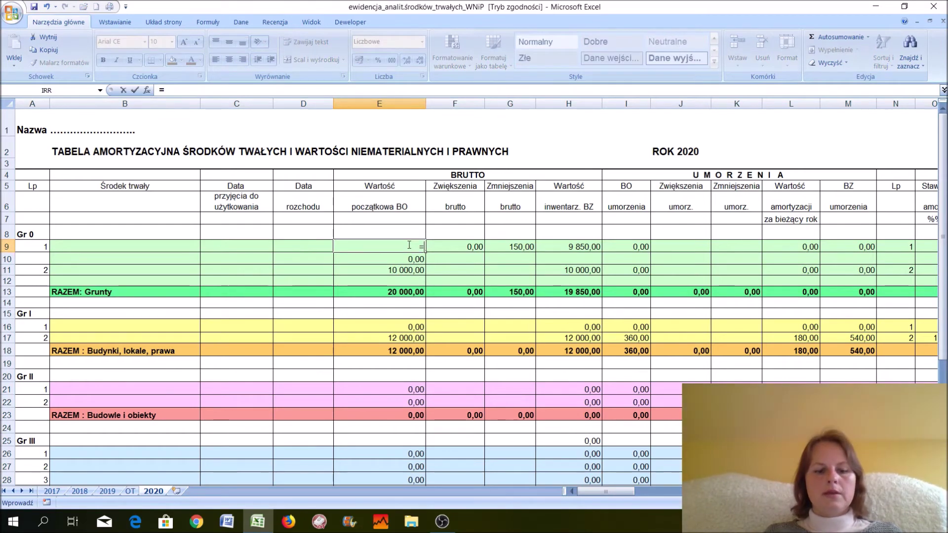
text($h)
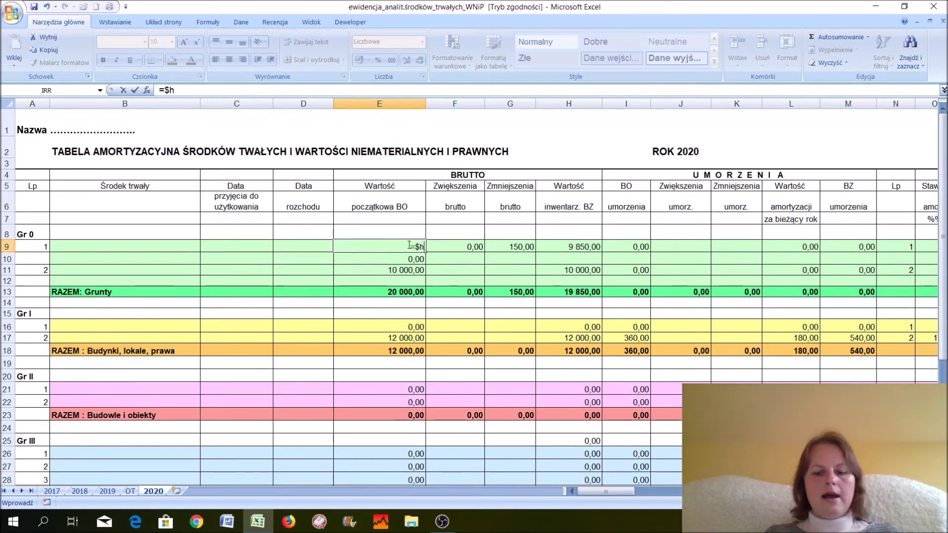
text(1)
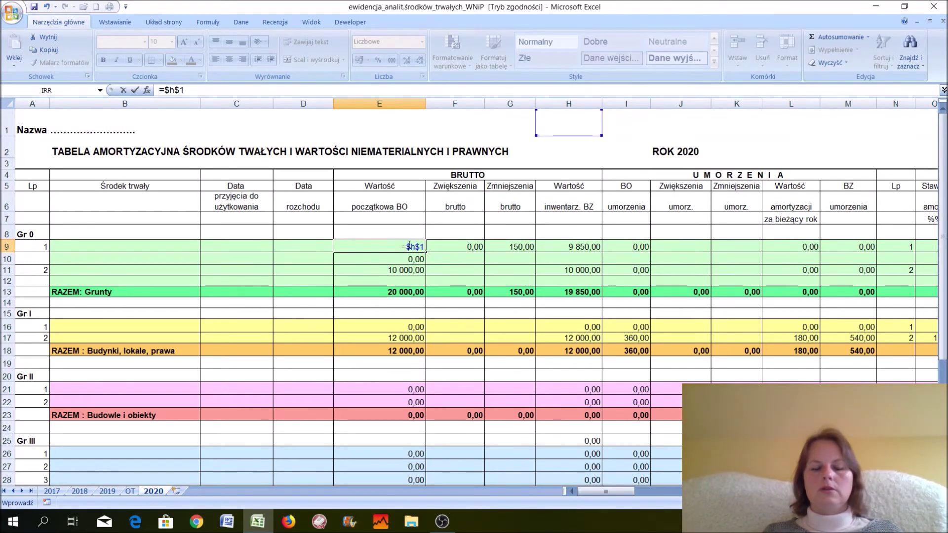
key(Return)
click(408, 245)
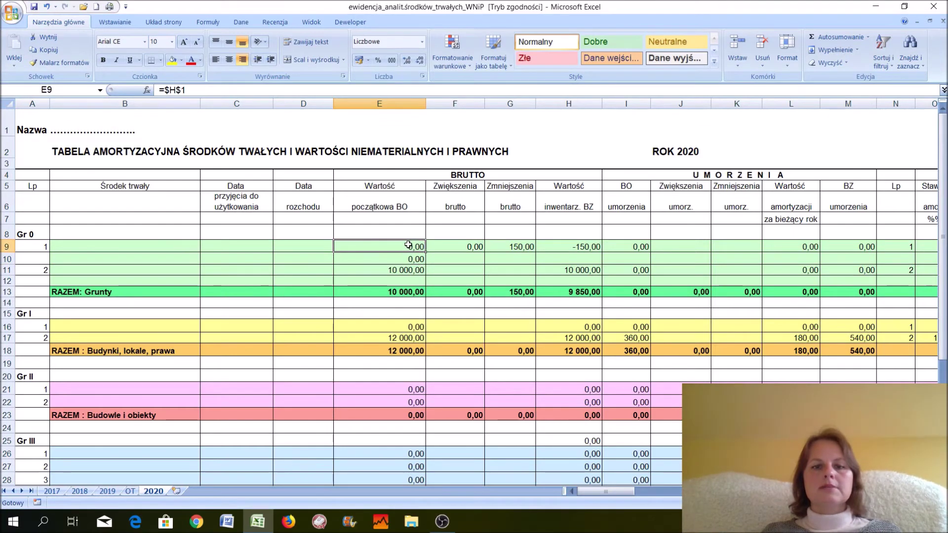
Copy the fully locked formula from E9 through F10 and compare the references in the copied cells.
drag(427, 251, 483, 266)
click(472, 260)
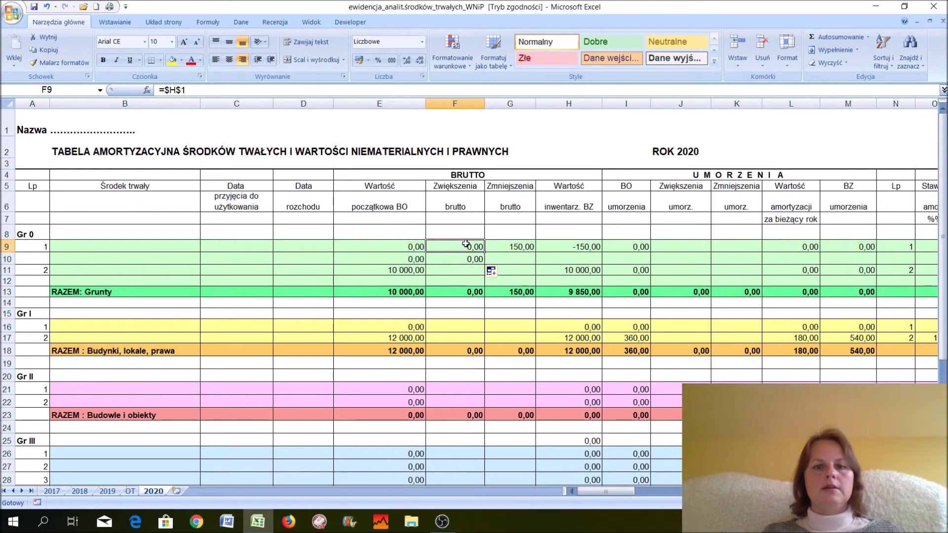
click(400, 250)
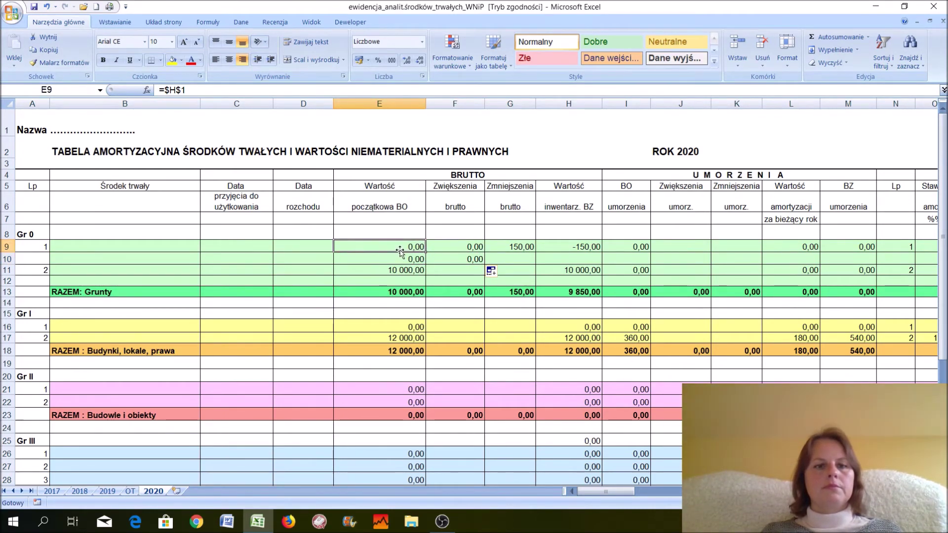
Look through the asset groups of the 2020 table down to group VII and return to the first row.
click(65, 129)
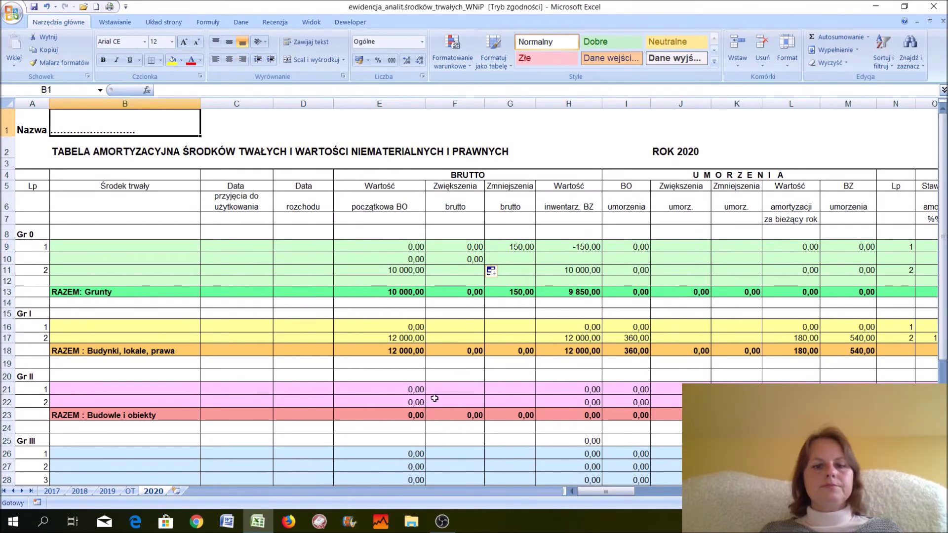
click(438, 448)
key(Down)
key(Down)
key(Down)
key(Down)
key(Down)
key(Down)
key(Down)
key(Down)
key(Down)
key(Down)
key(Down)
key(Down)
key(Down)
key(Down)
key(Down)
key(Down)
key(Down)
key(Down)
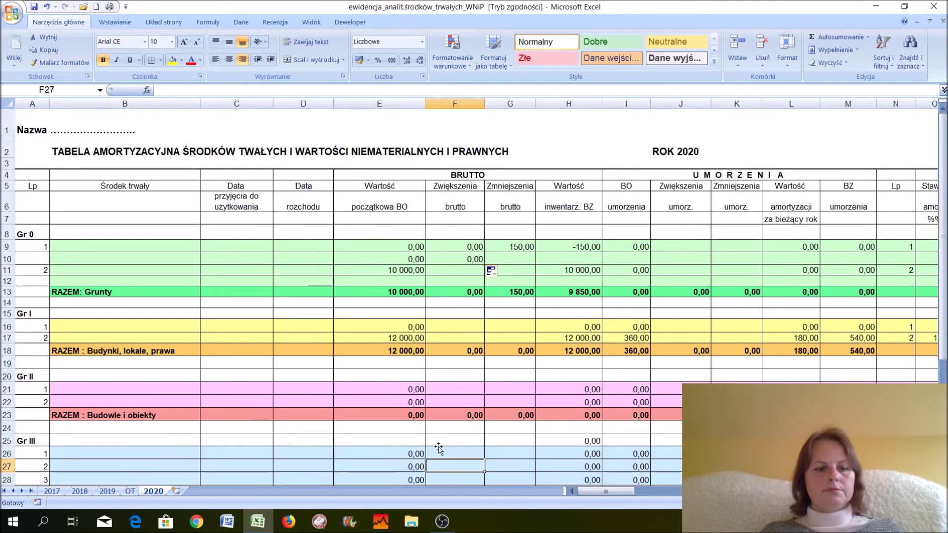
key(Down)
key(Down)
key(Down)
key(Down)
key(Down)
key(Down)
key(Down)
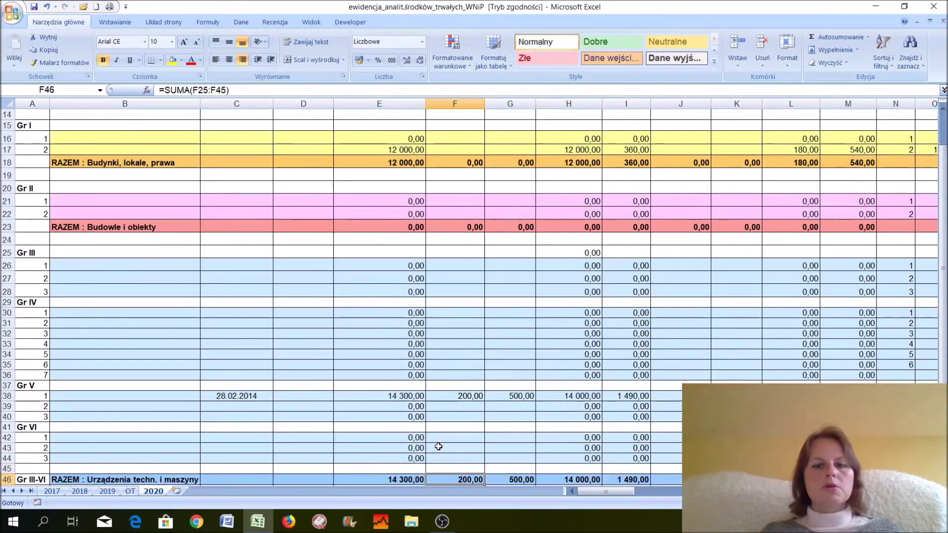
key(Down)
key(Down)
key(Down)
key(Down)
key(Down)
key(Down)
key(Down)
key(Down)
key(Down)
key(Down)
key(Down)
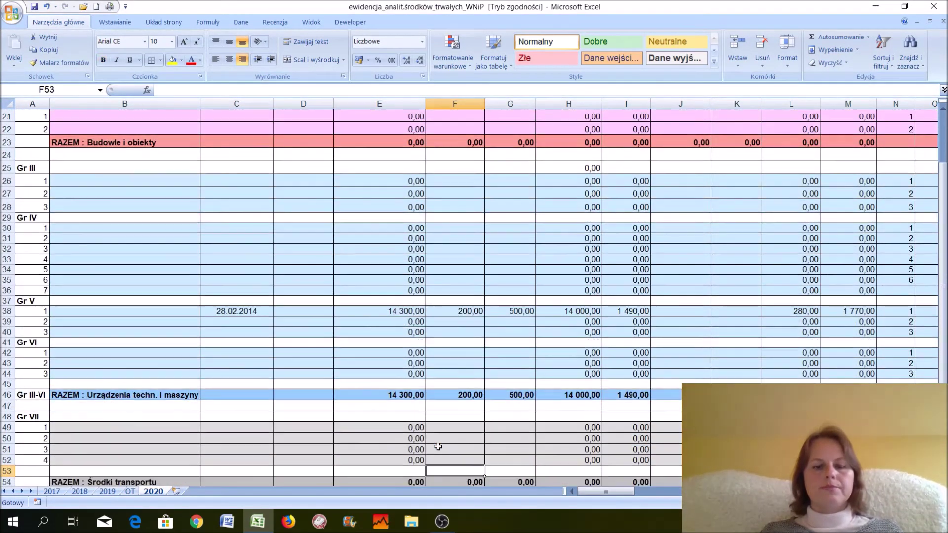
key(Up)
key(Up)
key(Up)
key(Up)
key(Up)
key(Up)
key(Up)
key(Up)
key(Up)
key(Up)
key(Up)
key(Up)
key(Up)
key(Up)
key(Up)
key(Up)
key(Up)
key(Up)
key(Up)
key(Up)
key(Up)
key(Up)
key(Up)
key(Up)
key(Up)
key(Up)
key(Up)
key(Up)
key(Up)
key(Up)
key(Up)
key(Up)
key(Up)
key(Up)
key(Up)
key(Up)
key(Up)
key(Up)
key(Up)
key(Up)
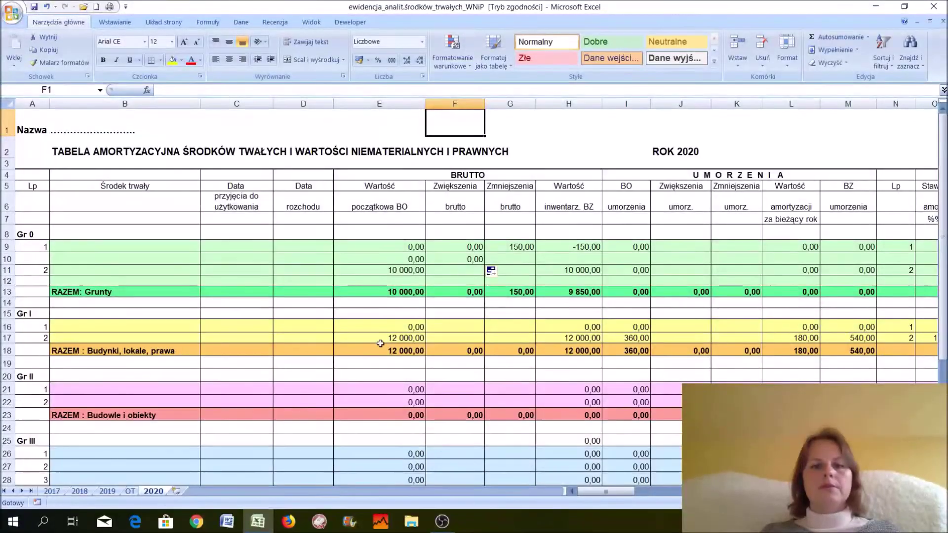
Insert a blank column before the gross increases column F.
click(438, 102)
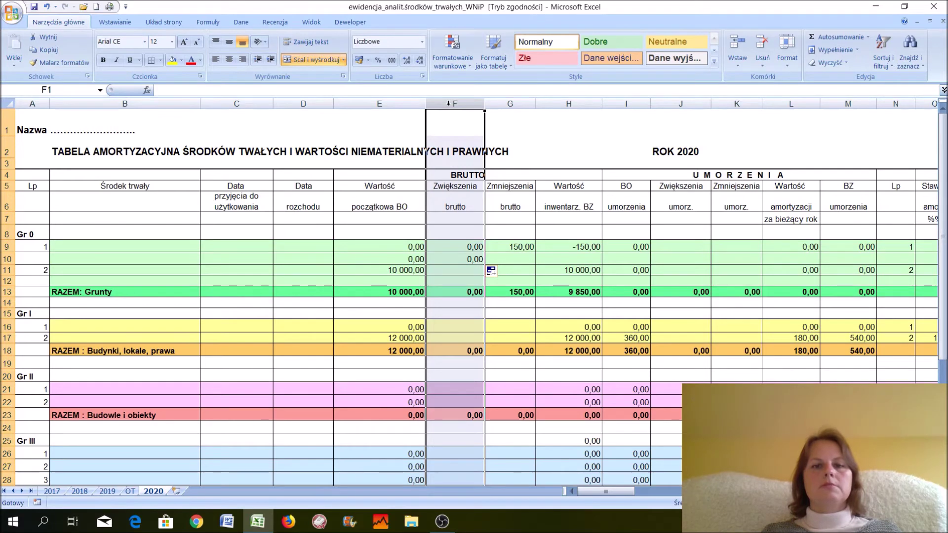
right_click(449, 103)
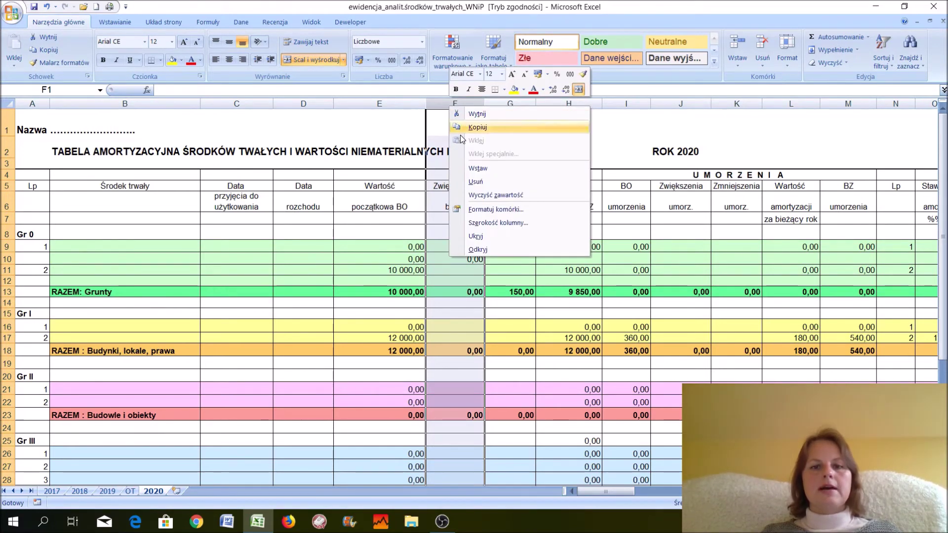
click(466, 168)
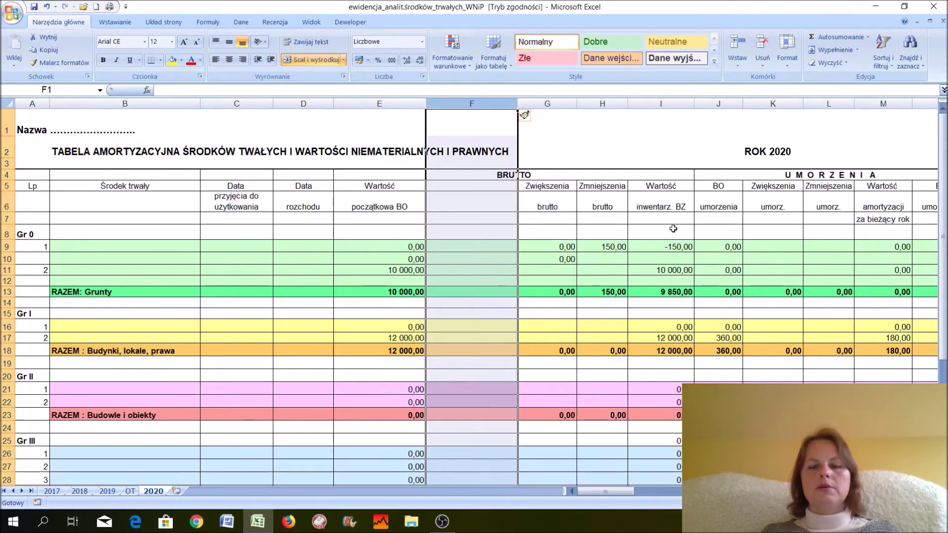
Inspect the closing gross value formula in I9 and the cells it references around the inserted column.
click(675, 246)
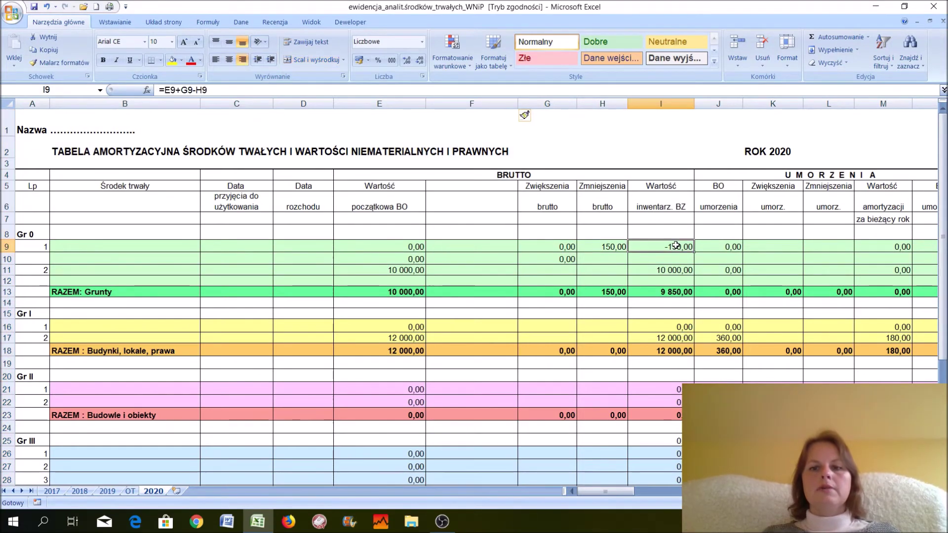
click(182, 93)
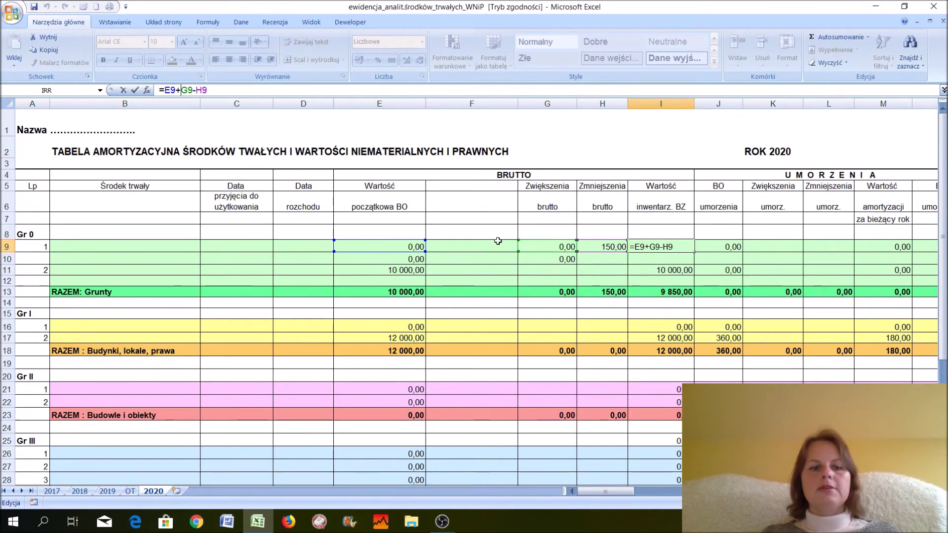
click(134, 90)
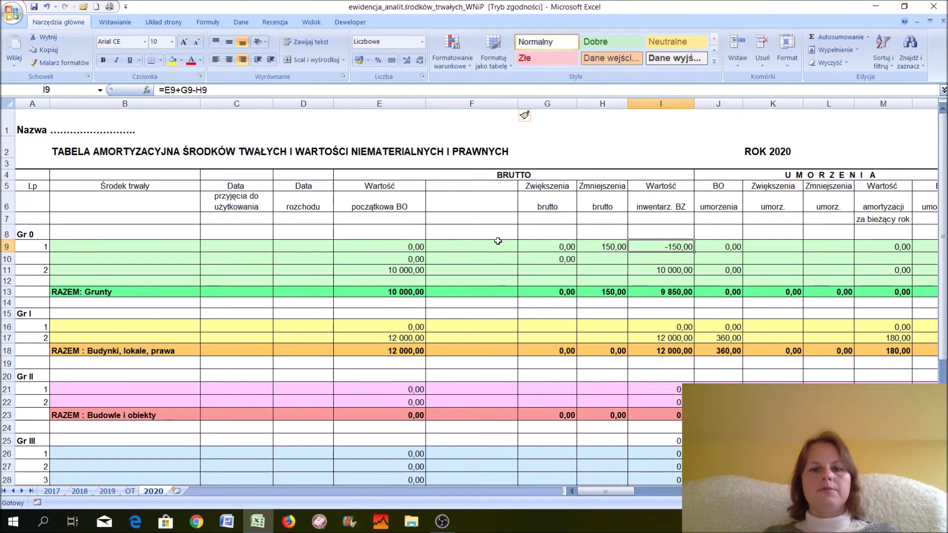
Undo the column insertion to check the closing gross value formula in H9, and redo it to compare the formula in I9.
click(47, 7)
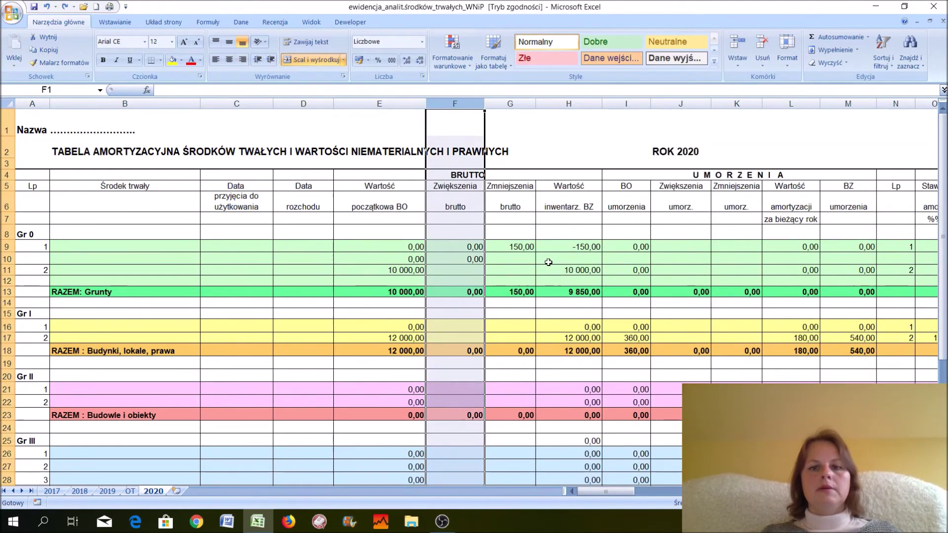
click(571, 248)
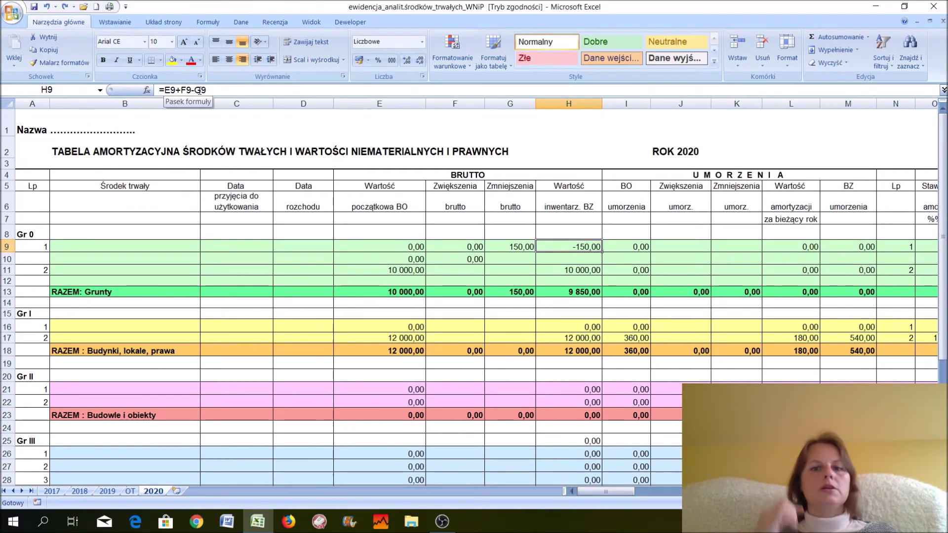
click(64, 7)
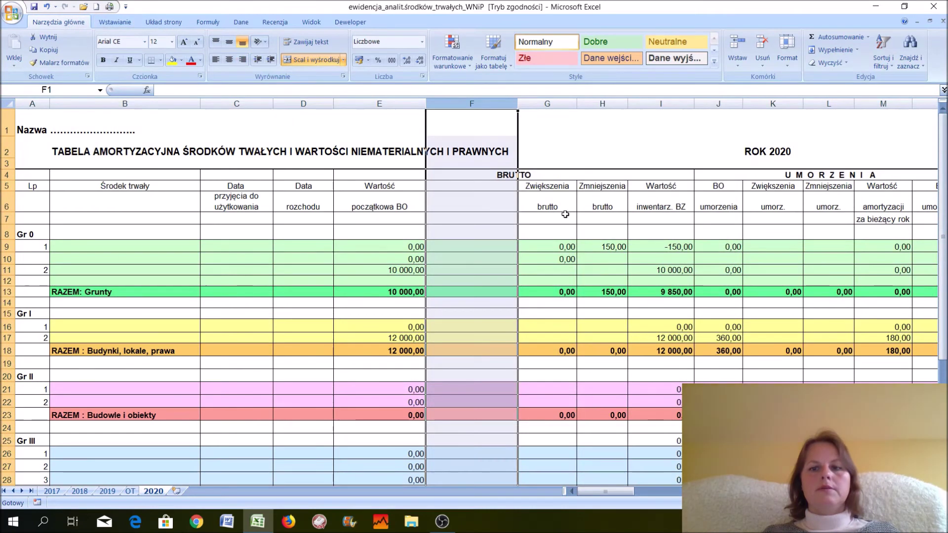
click(686, 245)
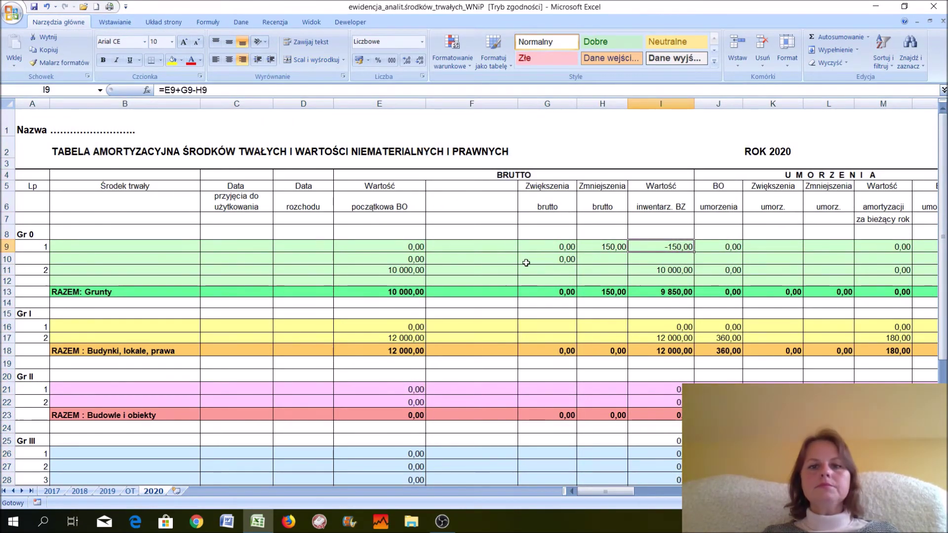
Delete columns F and G to check the effect on the closing gross value formula in row 9, and undo the deletion.
click(514, 103)
drag(519, 103, 538, 105)
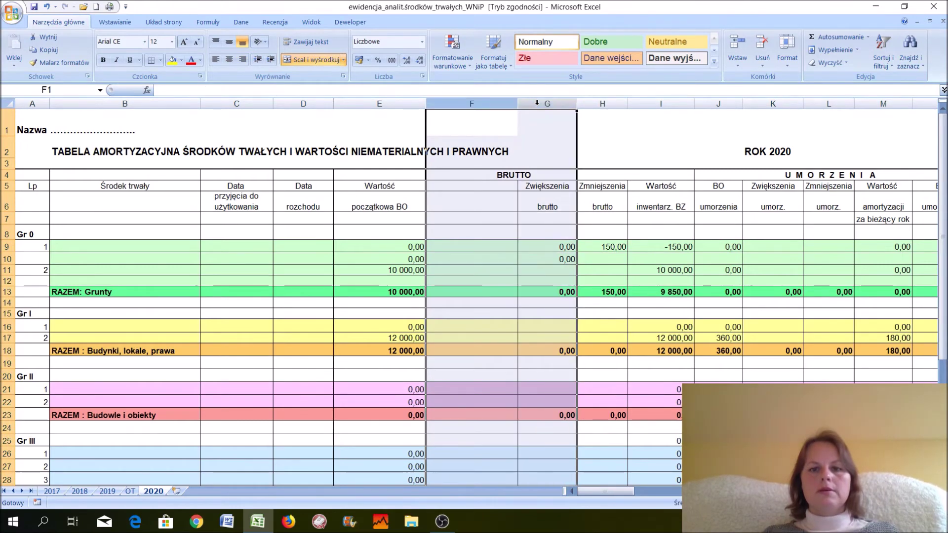
right_click(538, 106)
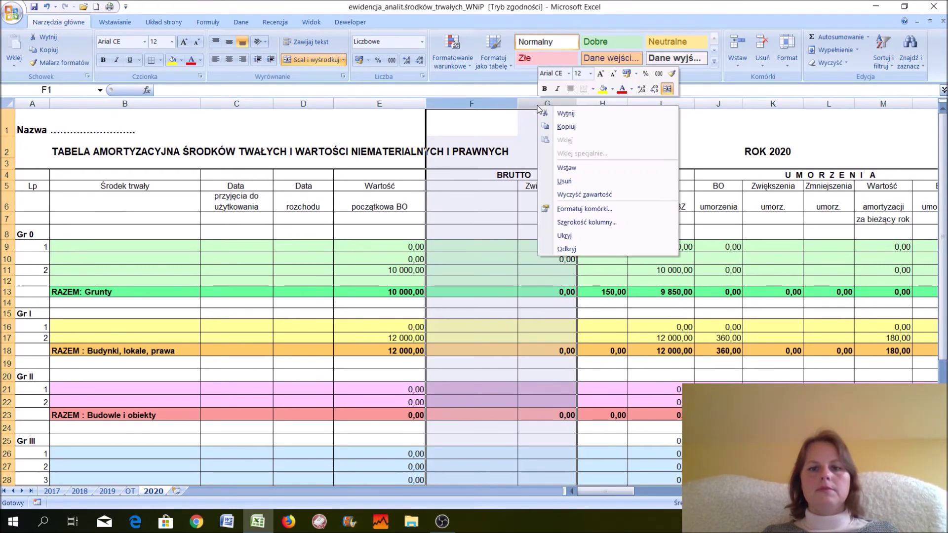
click(564, 180)
click(534, 246)
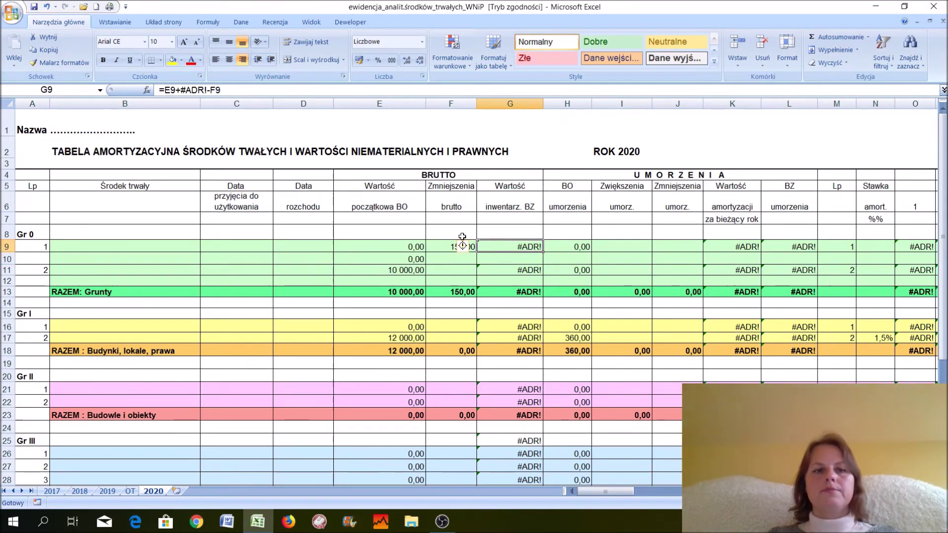
click(47, 8)
click(492, 260)
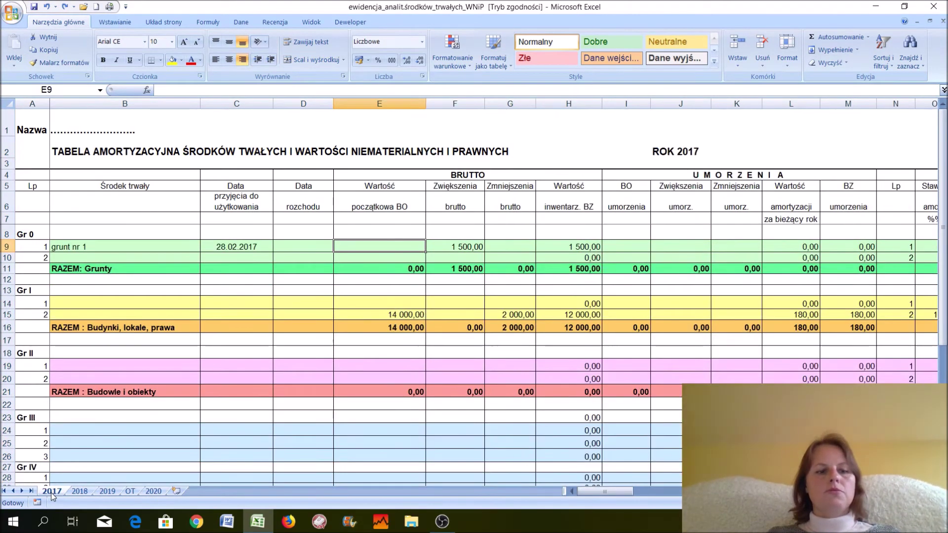
Open the 2017 sheet and examine the group 0 and group I item rows and the land total row.
click(51, 492)
click(143, 244)
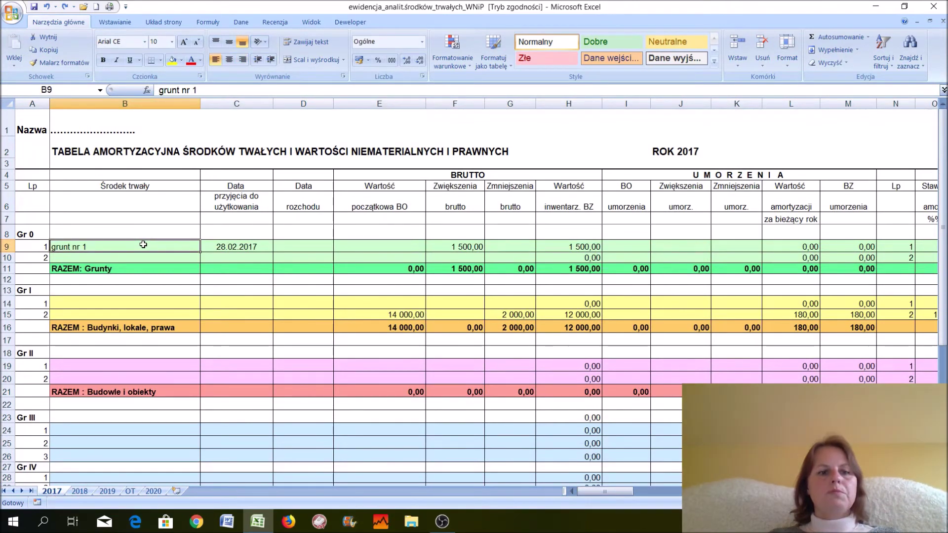
key(Down)
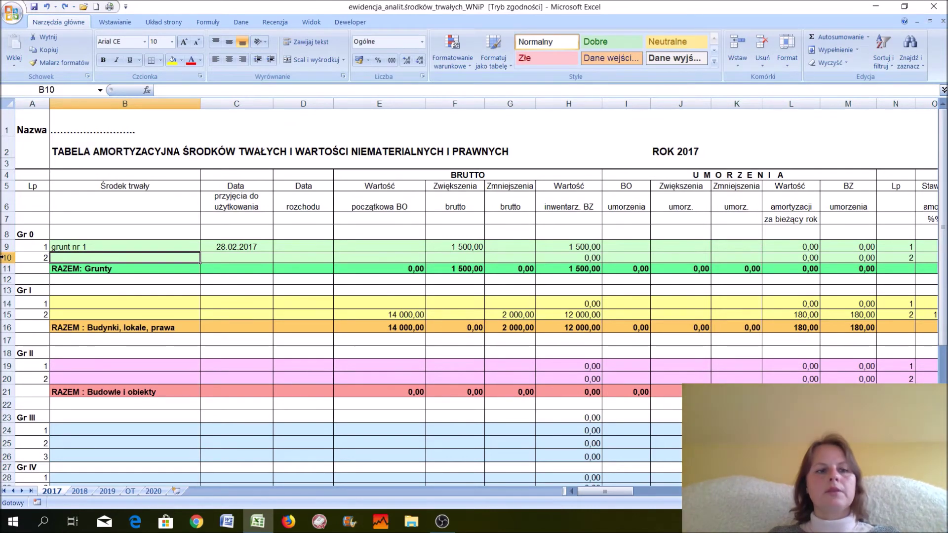
click(80, 301)
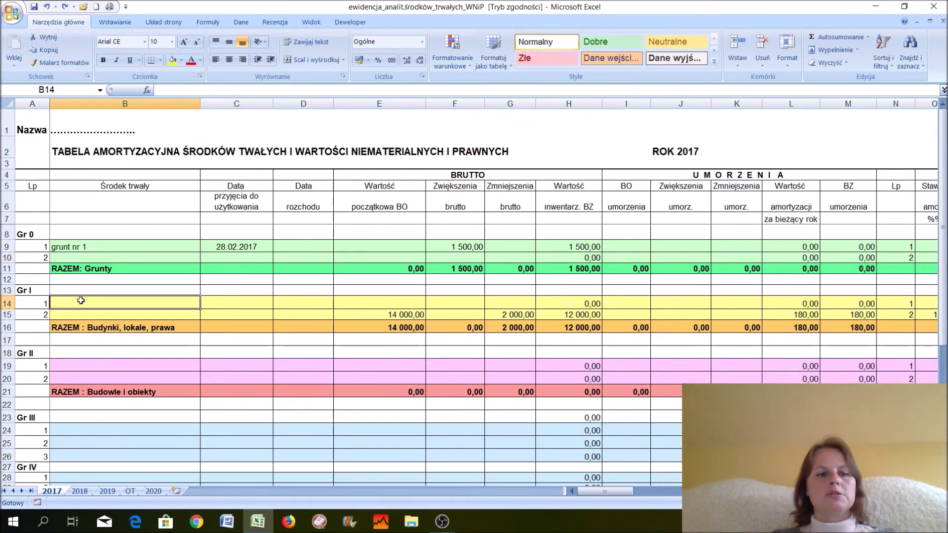
click(3, 258)
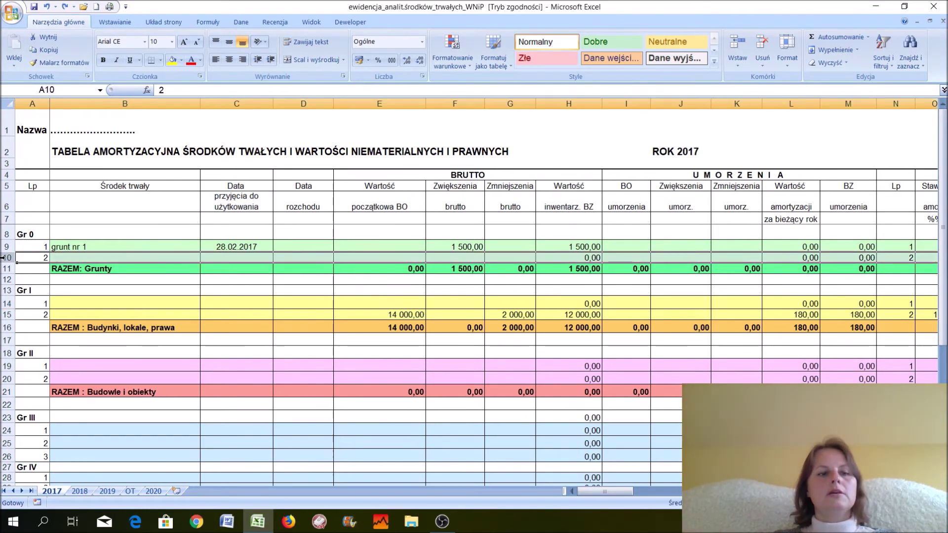
click(82, 258)
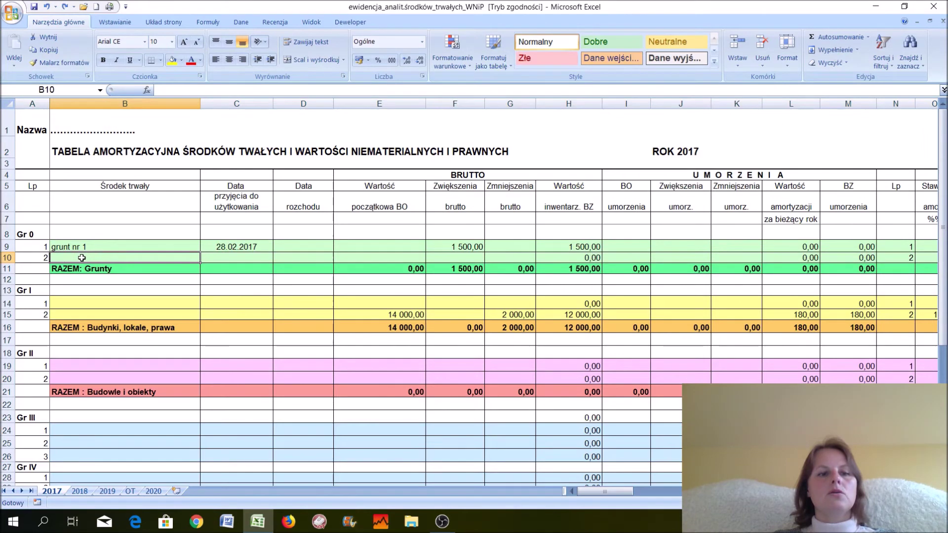
click(82, 270)
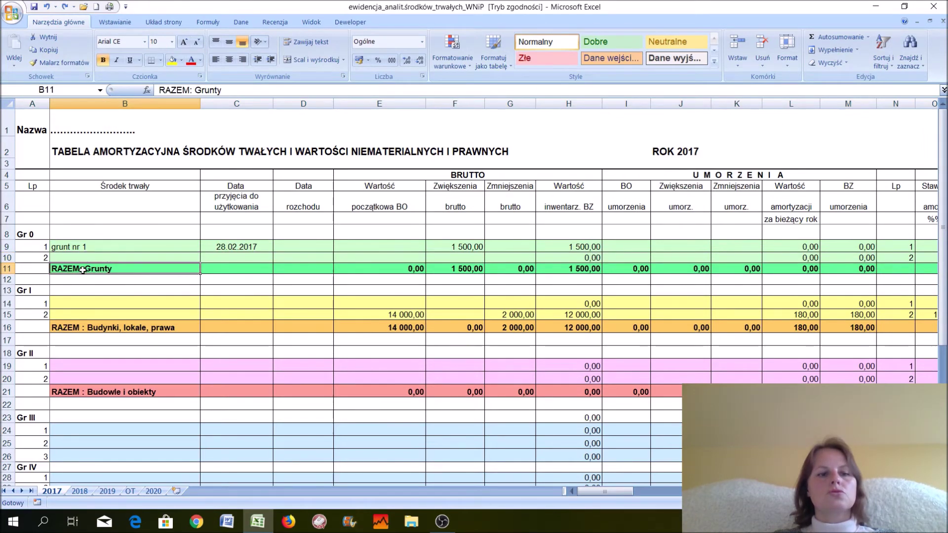
Inspect which rows the opening gross value total in E11 sums, relative to row 10.
click(4, 257)
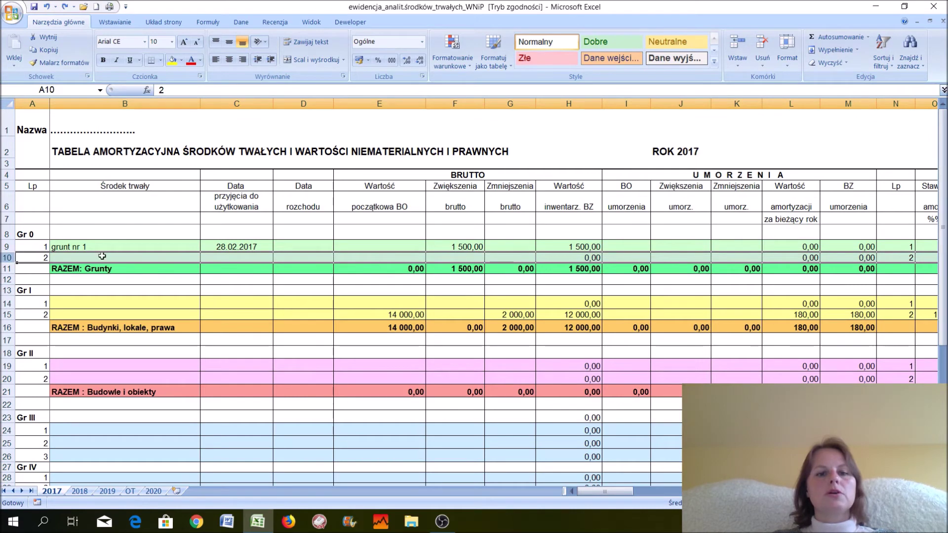
click(374, 270)
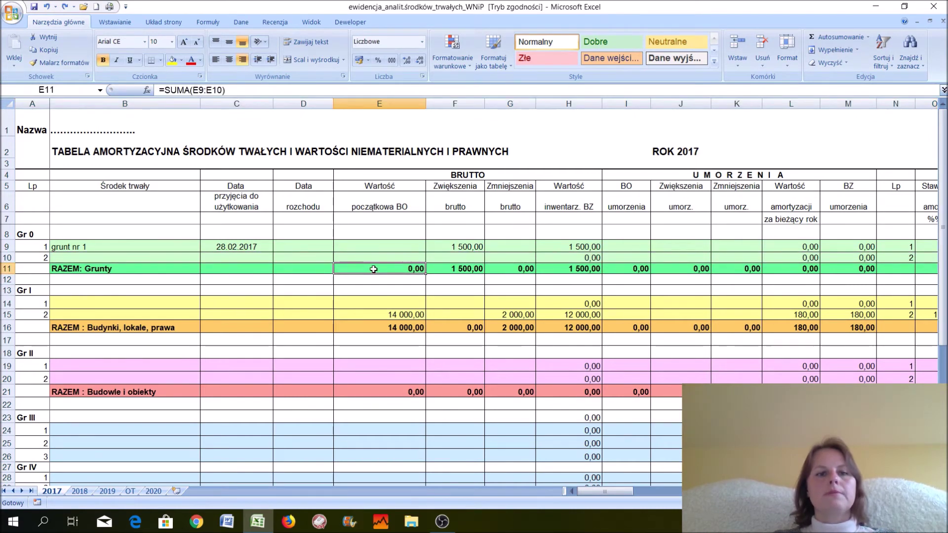
click(203, 90)
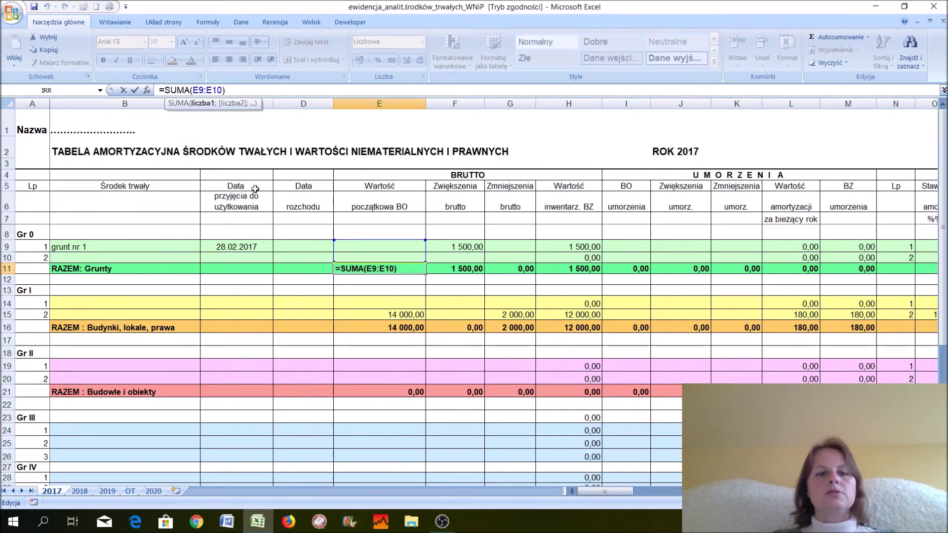
key(Return)
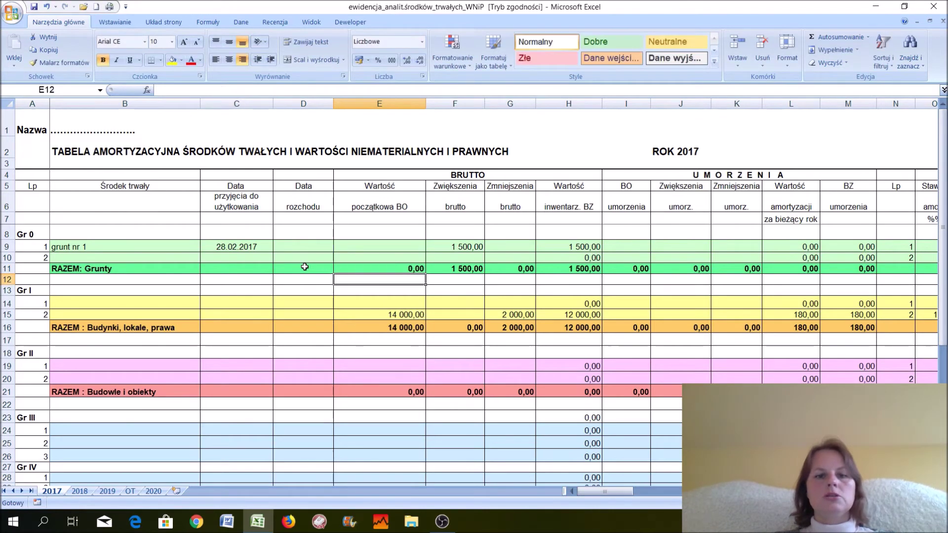
Insert a blank row above item 2 of group 0 and check the summed range of the opening gross value total in E12.
click(5, 258)
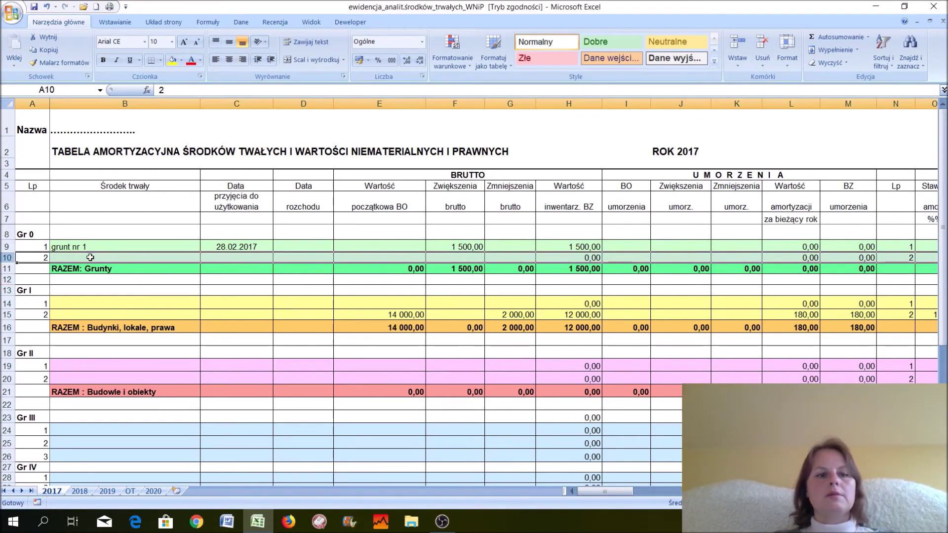
right_click(5, 259)
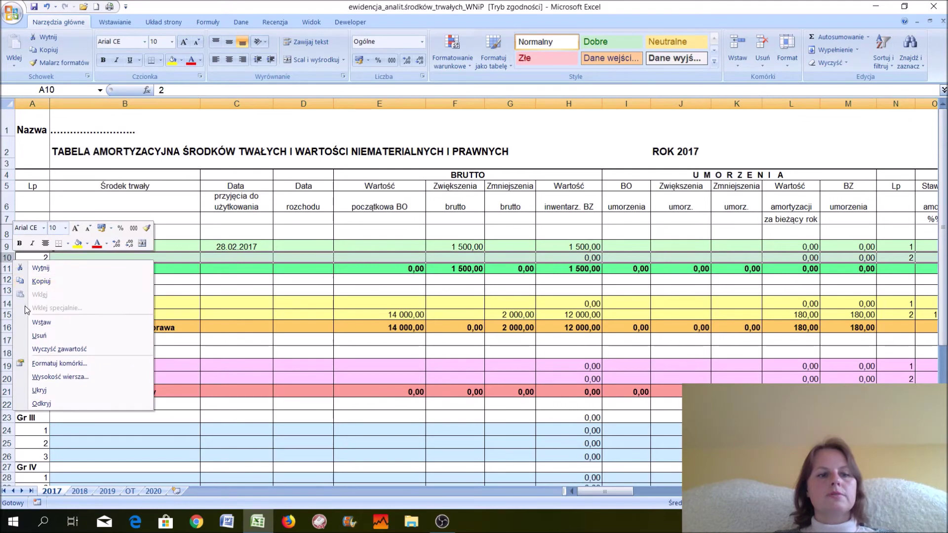
click(36, 324)
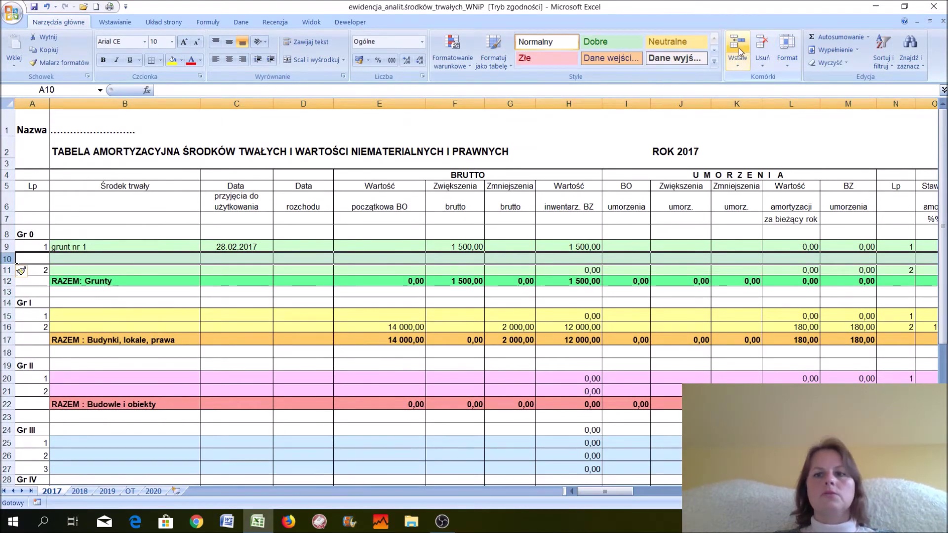
click(383, 281)
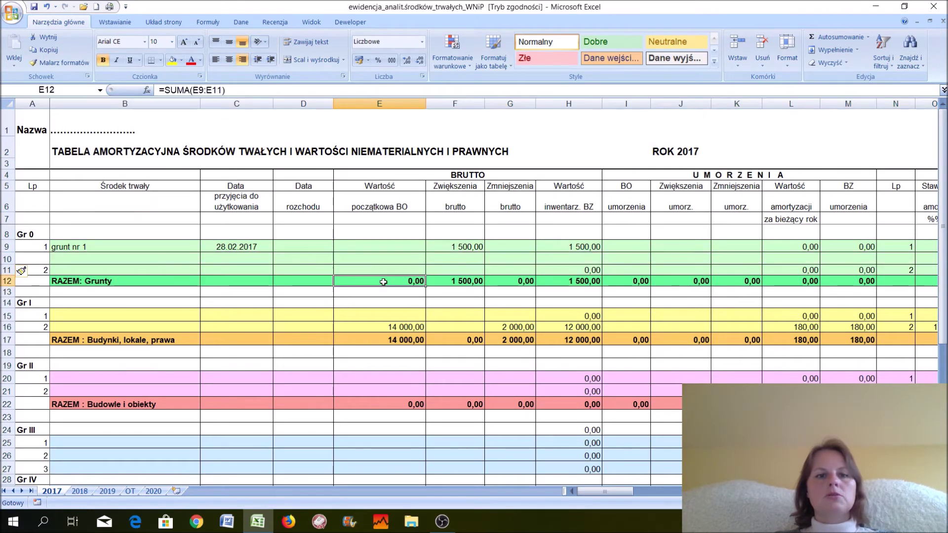
click(215, 90)
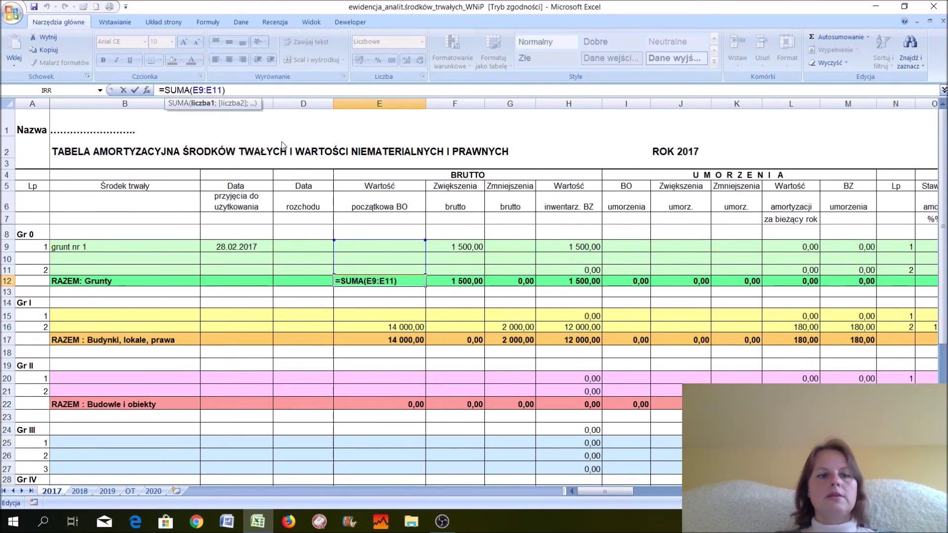
key(Return)
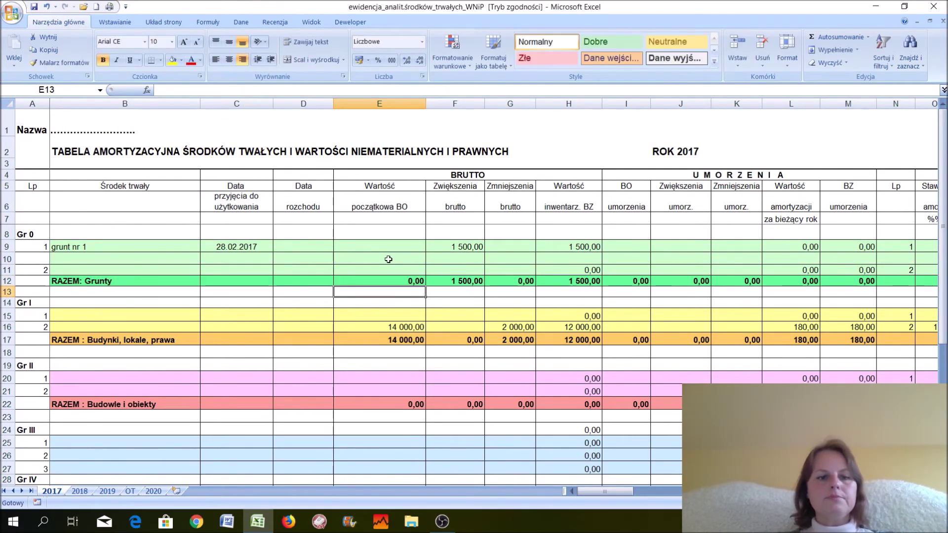
Look through the asset groups of the 2017 table from group II down to group VII.
click(112, 376)
key(Down)
key(Down)
key(Down)
key(Down)
key(Down)
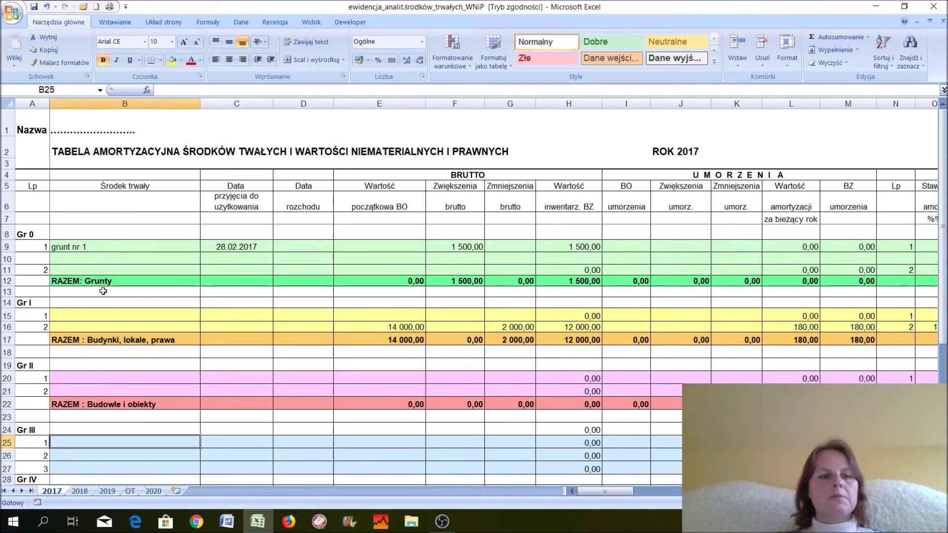
click(88, 402)
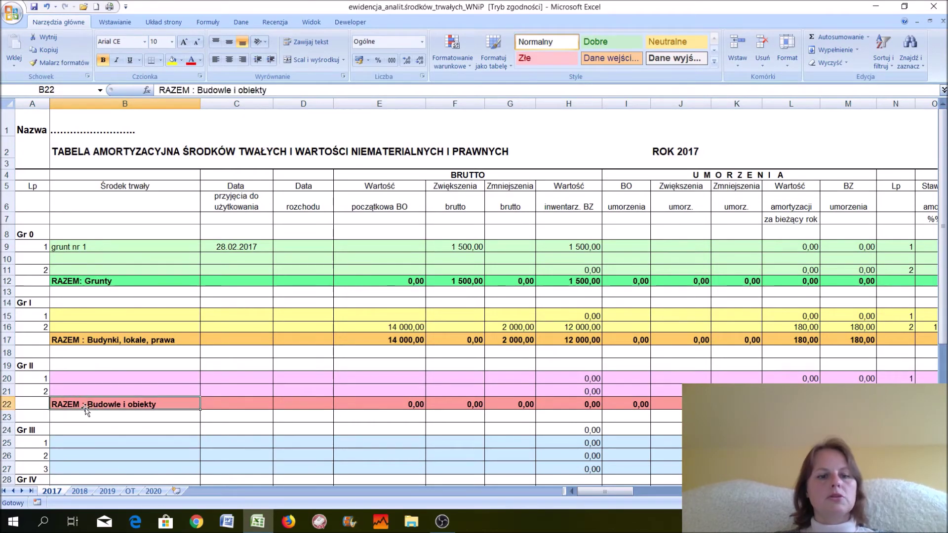
key(Down)
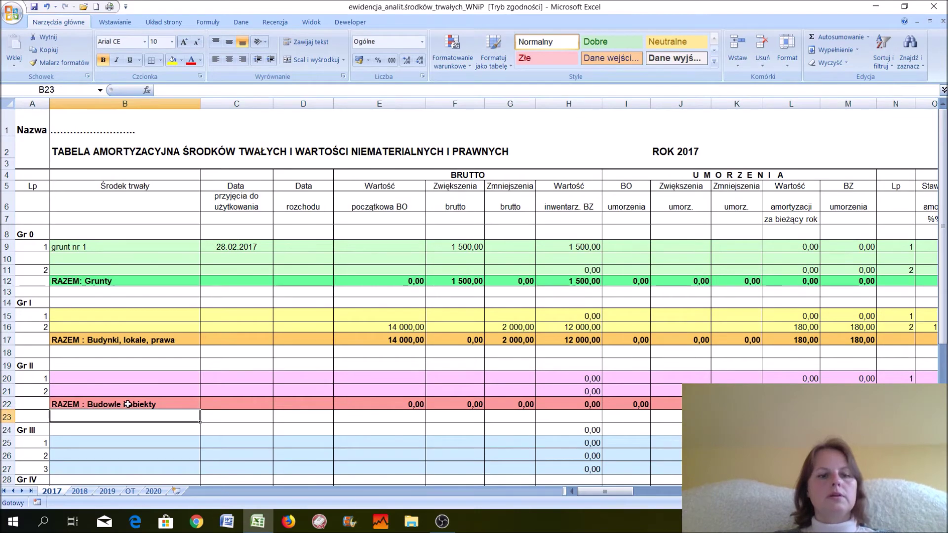
key(Down)
key(Down)
key(Down)
key(Down)
key(Down)
key(Down)
key(Down)
key(Down)
key(Down)
key(Down)
key(Down)
key(Down)
key(Down)
key(Down)
key(Down)
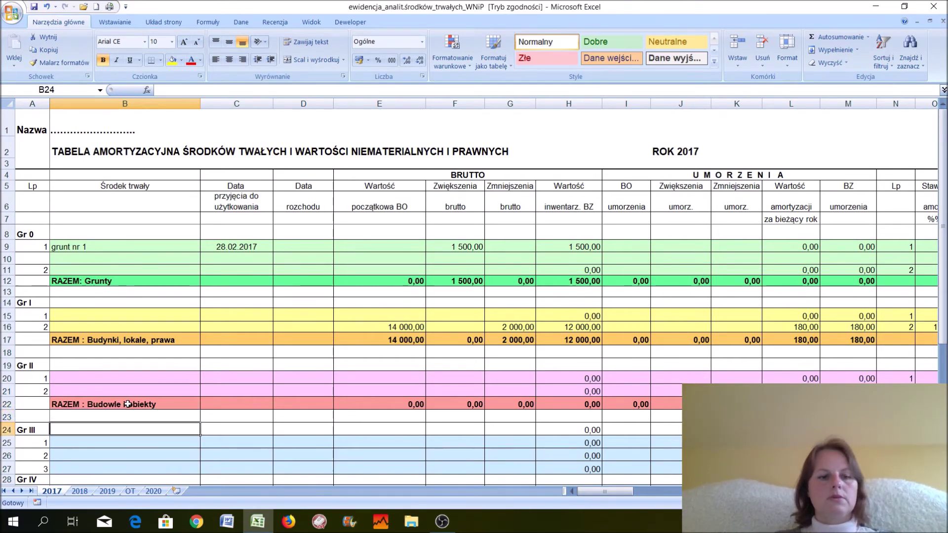
key(Down)
key(Down)
key(Down)
key(Down)
key(Down)
key(Down)
key(Down)
key(Down)
key(Down)
key(Down)
key(Down)
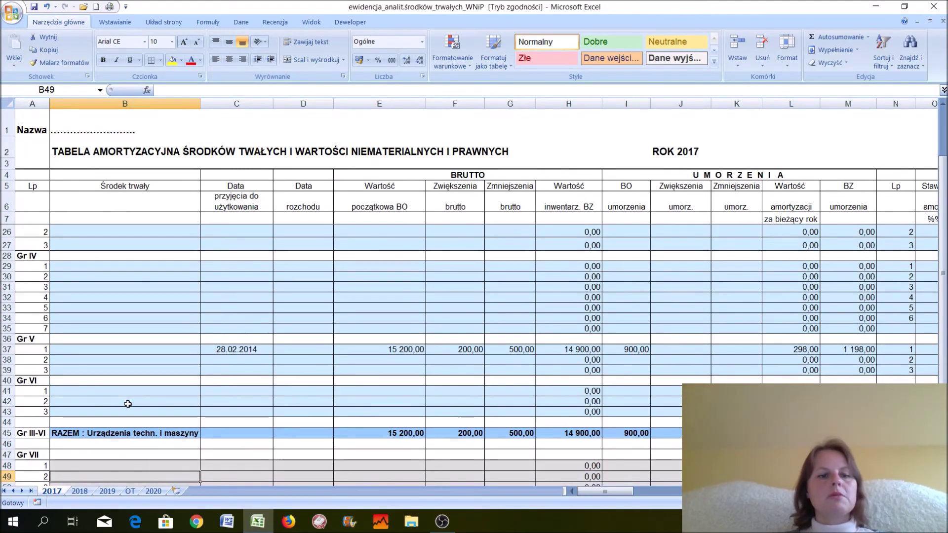
Examine the group VI item rows and the combined group III-VI total row for technical equipment and machinery.
click(128, 412)
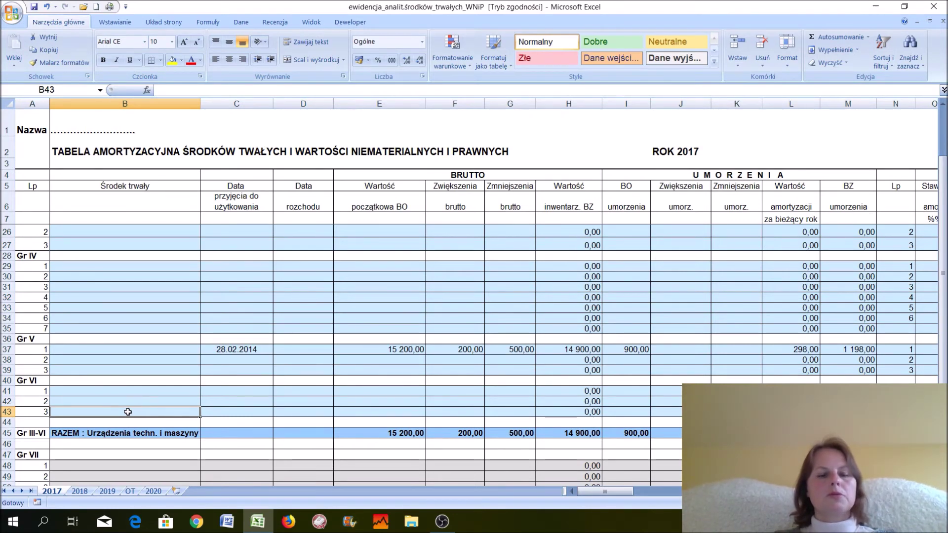
key(Down)
key(Up)
key(Up)
key(Up)
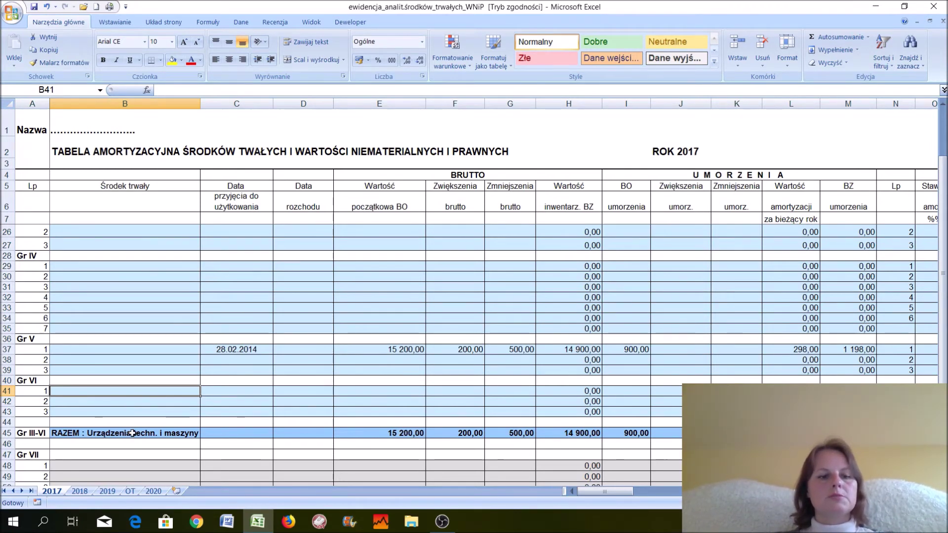
click(132, 433)
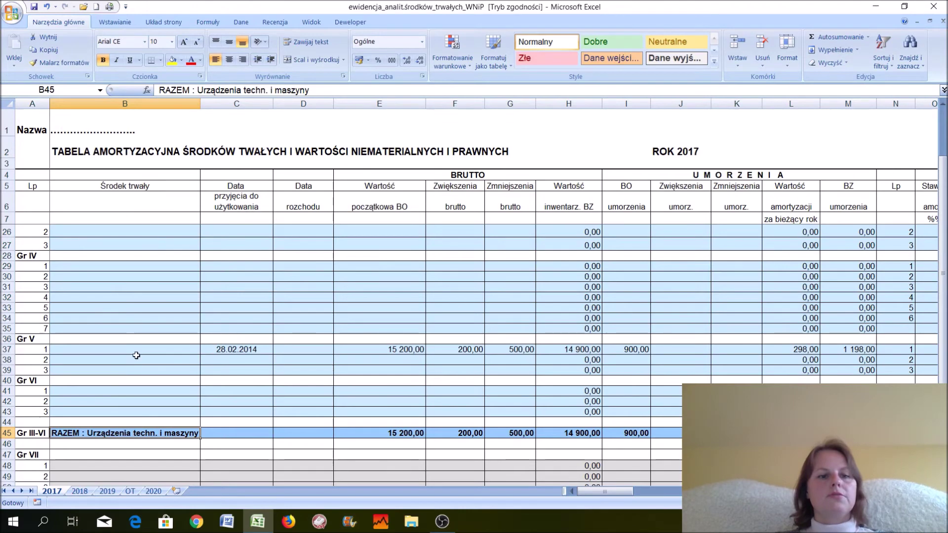
Look through the group VII rows and the transport total row down to the group VIII heading.
key(Down)
key(Down)
key(Down)
key(Down)
key(Down)
key(Down)
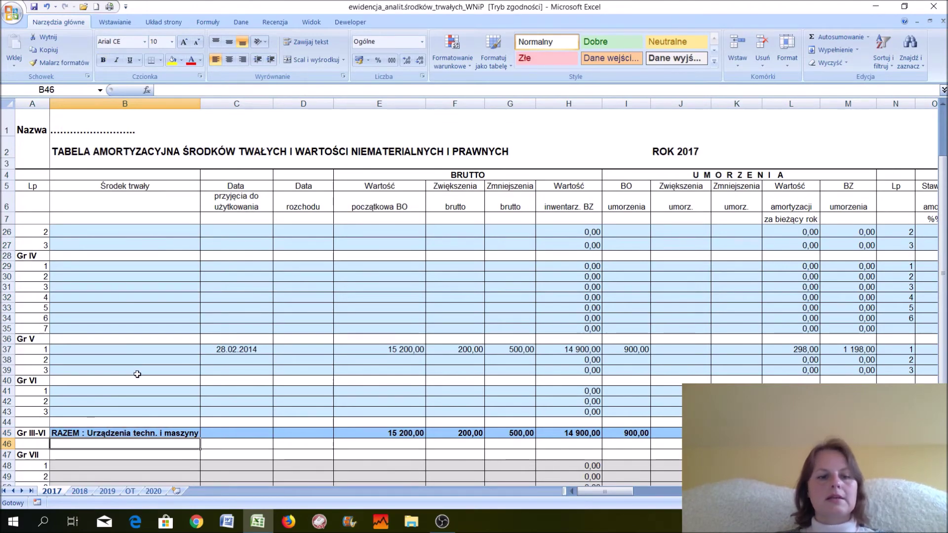
key(Down)
key(Down)
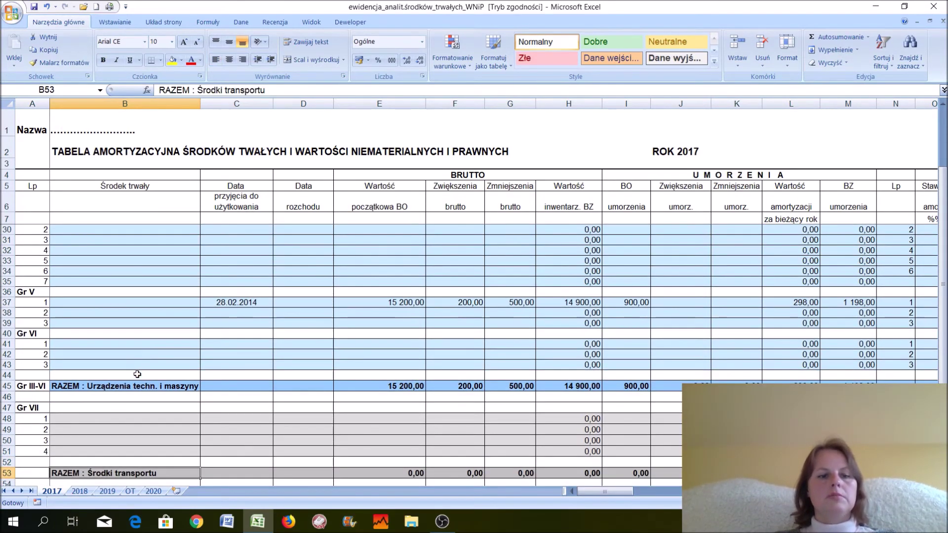
key(Down)
key(Down)
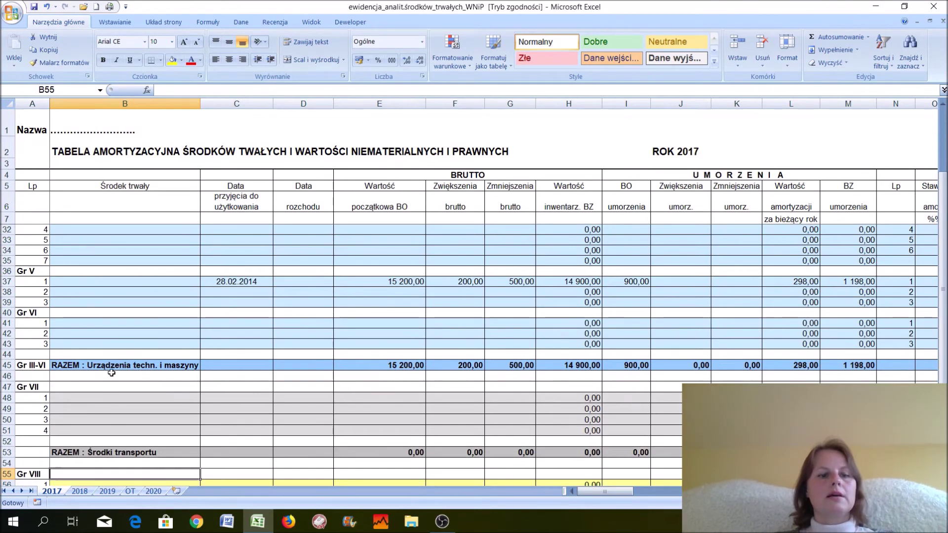
Look through the group VII, group VIII and WNiP rows of the 2017 table, past the SUMA row.
click(119, 366)
key(Down)
key(Down)
key(Down)
key(Down)
key(Down)
key(Down)
key(Down)
key(Down)
key(Down)
key(Down)
key(Down)
key(Down)
key(Down)
key(Down)
key(Down)
key(Down)
key(Down)
key(Down)
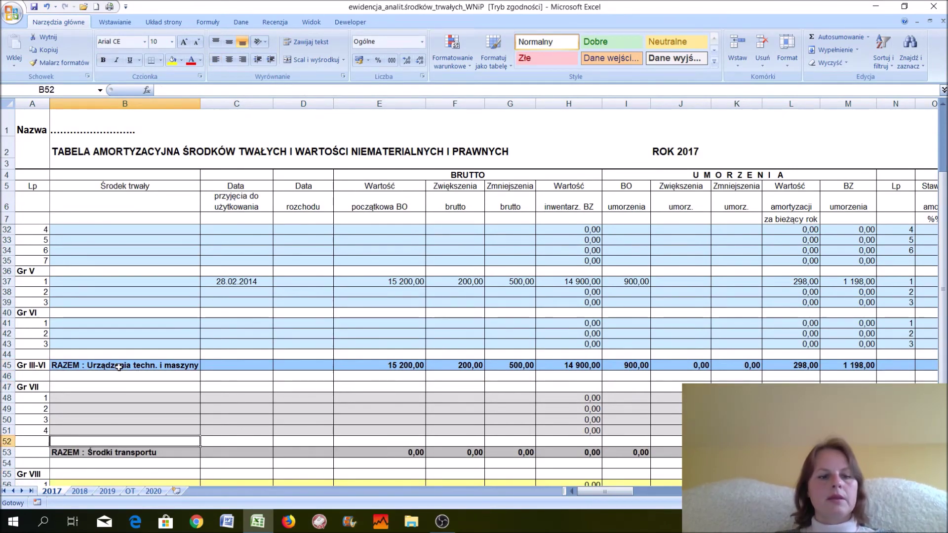
key(Down)
key(Down)
key(Down)
key(Down)
key(Down)
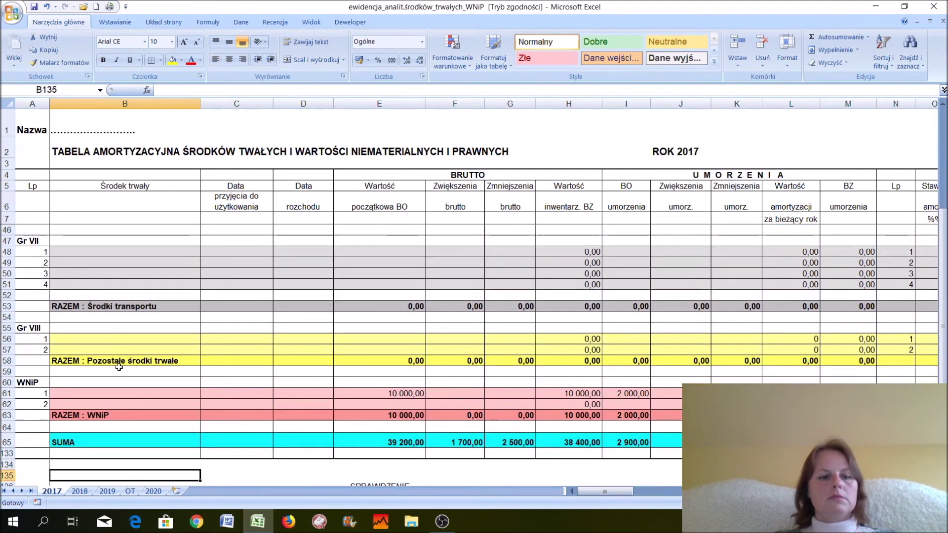
Remove the WNiP total E63 from the SUMA formula of the opening gross value in E65, leaving =E12+E17+E22+E45+E53+E58.
click(392, 441)
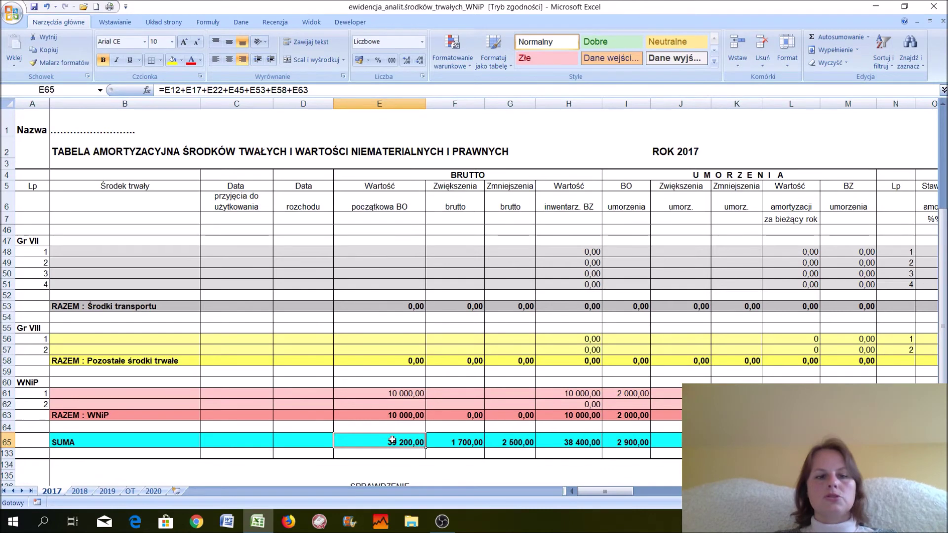
click(110, 415)
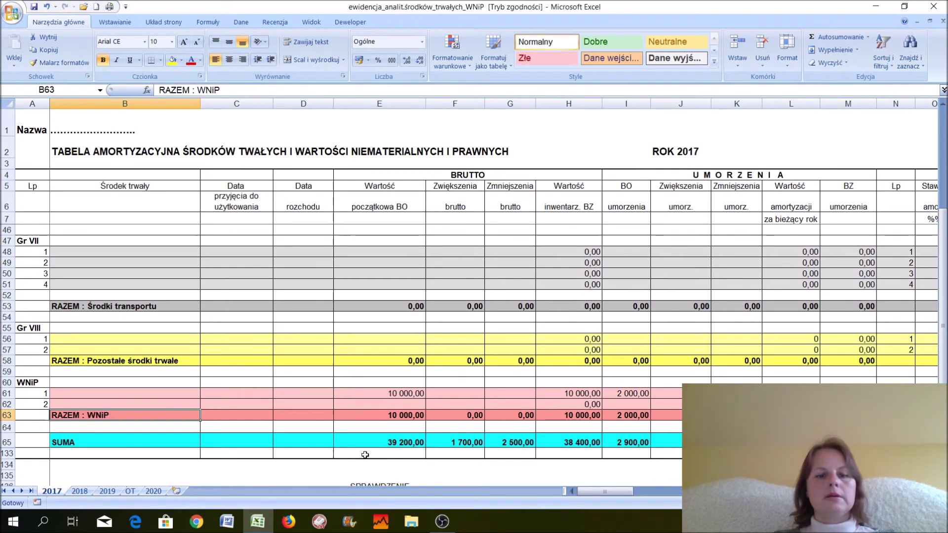
click(382, 443)
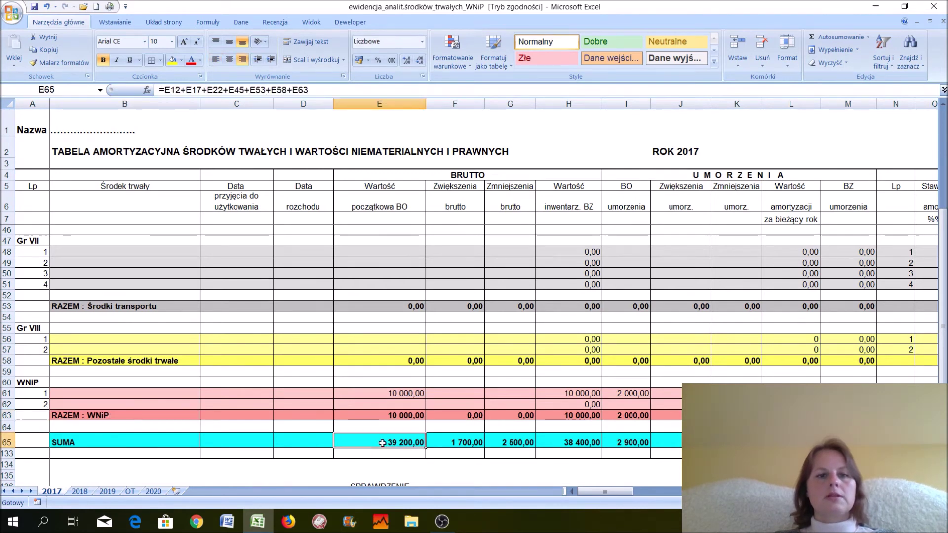
click(313, 92)
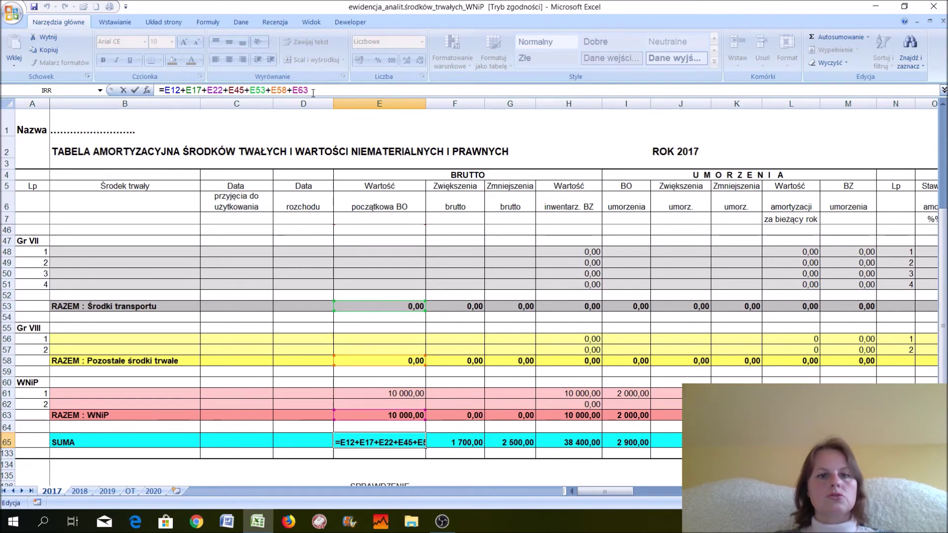
key(BackSpace)
key(BackSpace)
key(BackSpace)
key(BackSpace)
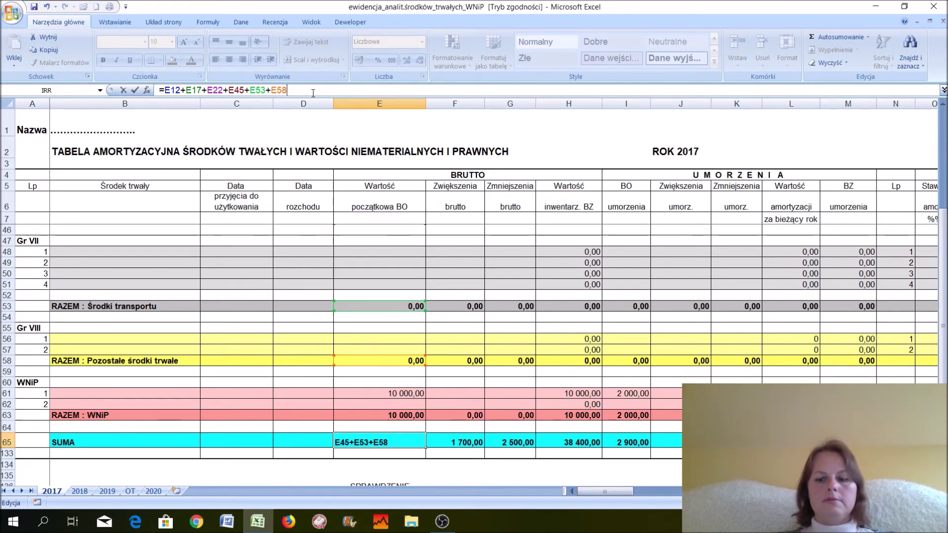
key(Return)
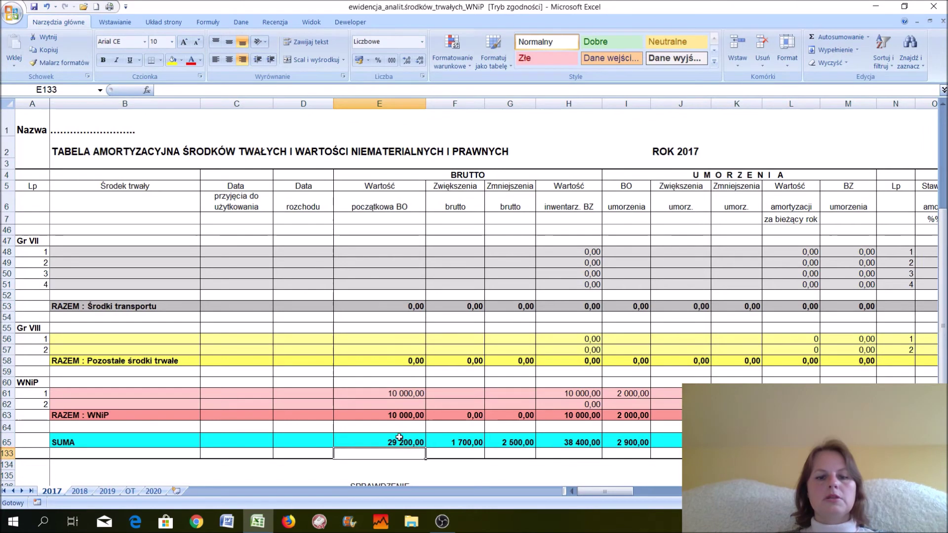
Check the group VIII total formula in E58, and undo and redo the last change to the SUMA formula.
key(Up)
click(380, 365)
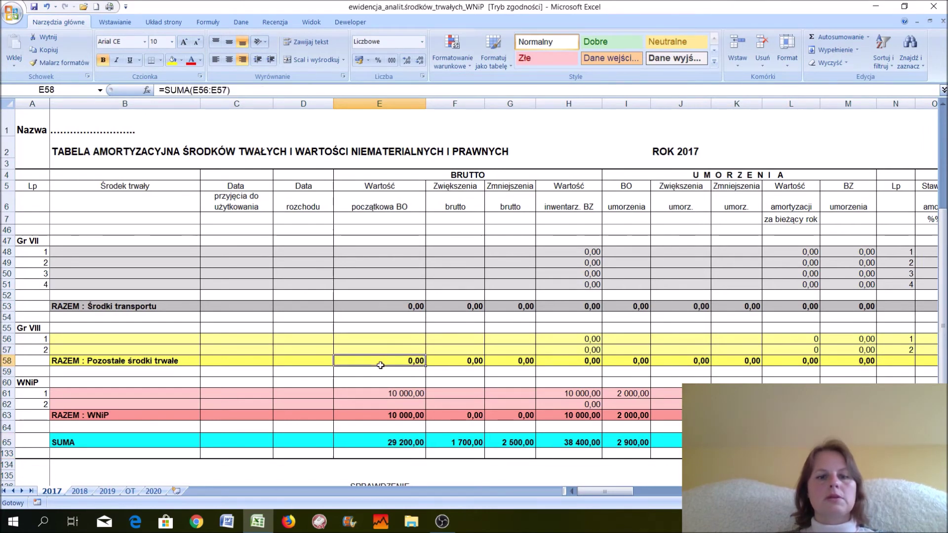
click(48, 7)
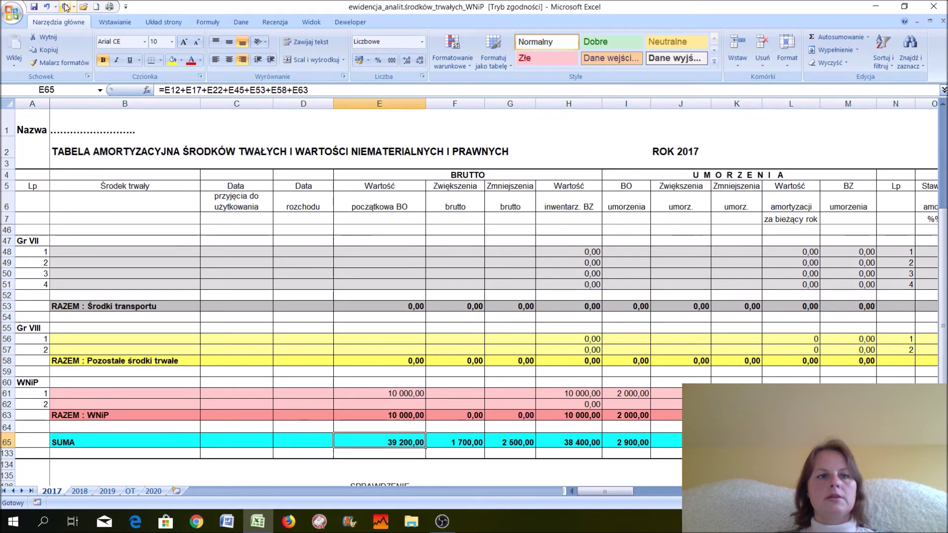
click(65, 6)
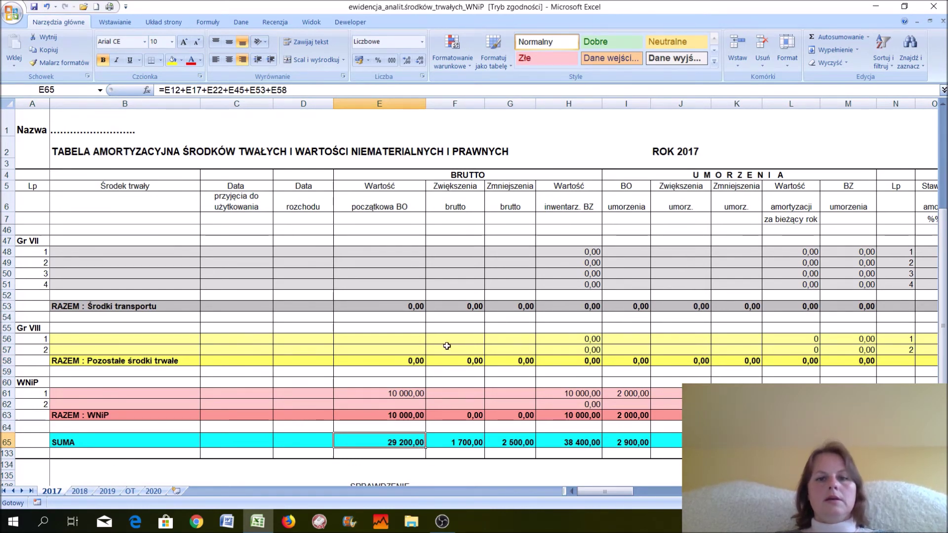
Look at the 2018, 2020 and OT sheets and return to the 2018 sheet.
click(576, 228)
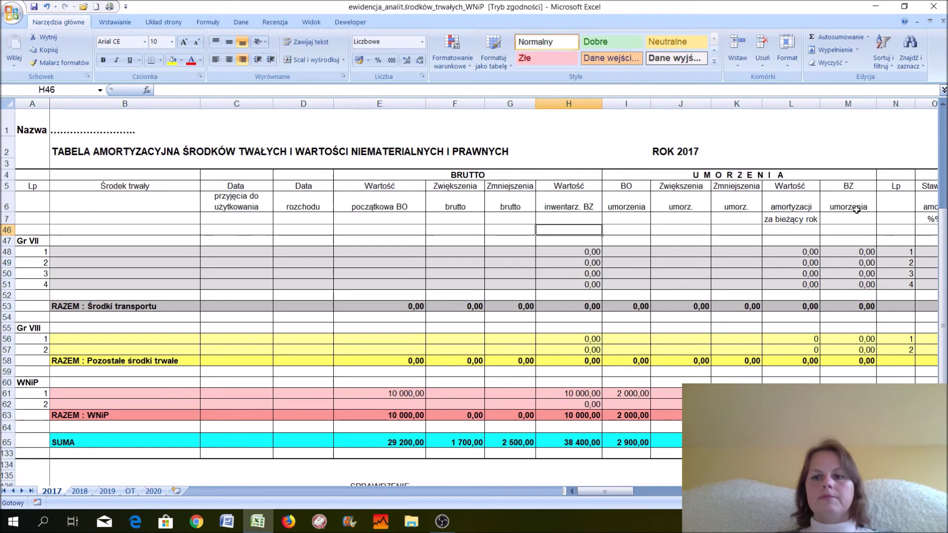
key(ctrl+Page_Down)
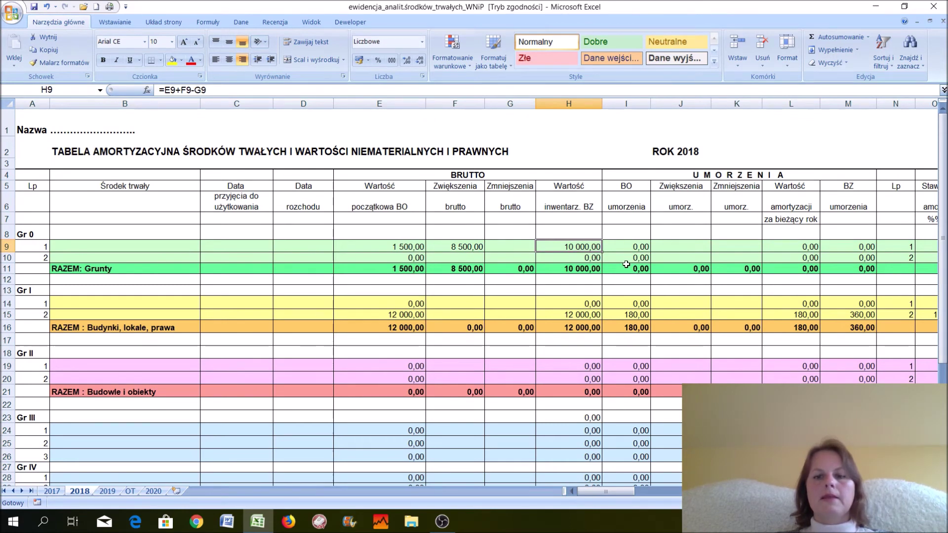
click(157, 495)
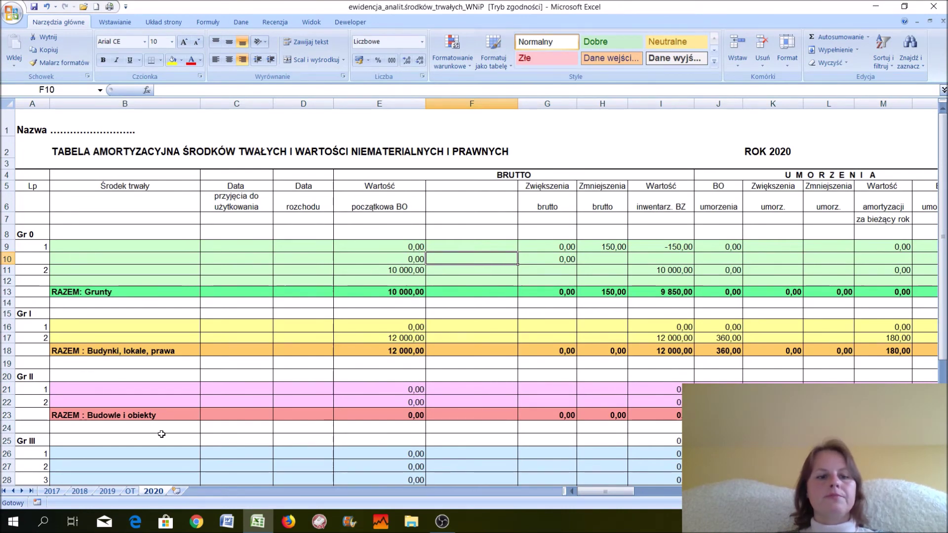
click(80, 492)
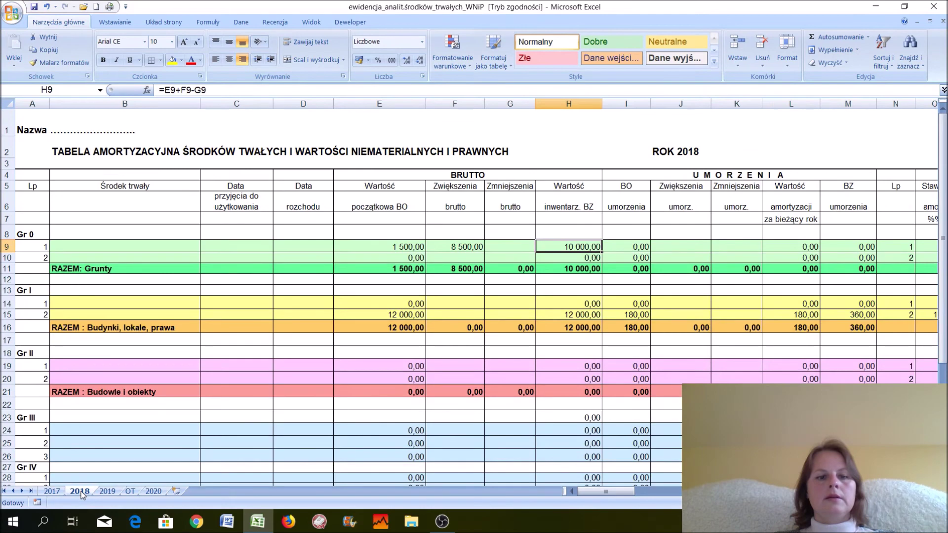
click(129, 493)
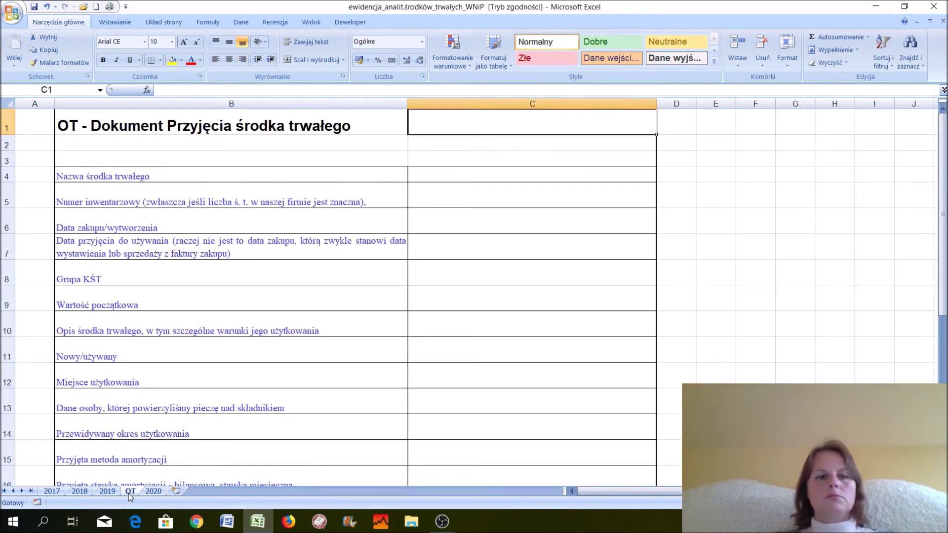
click(80, 492)
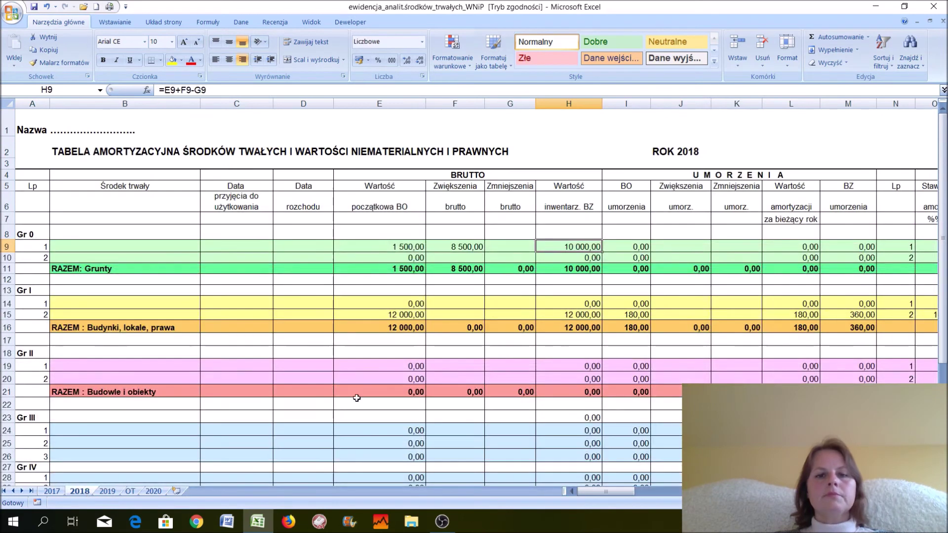
Examine the link to the 2017 sheet in the 2018 opening gross value of group 0 item 1, cell E9.
click(395, 248)
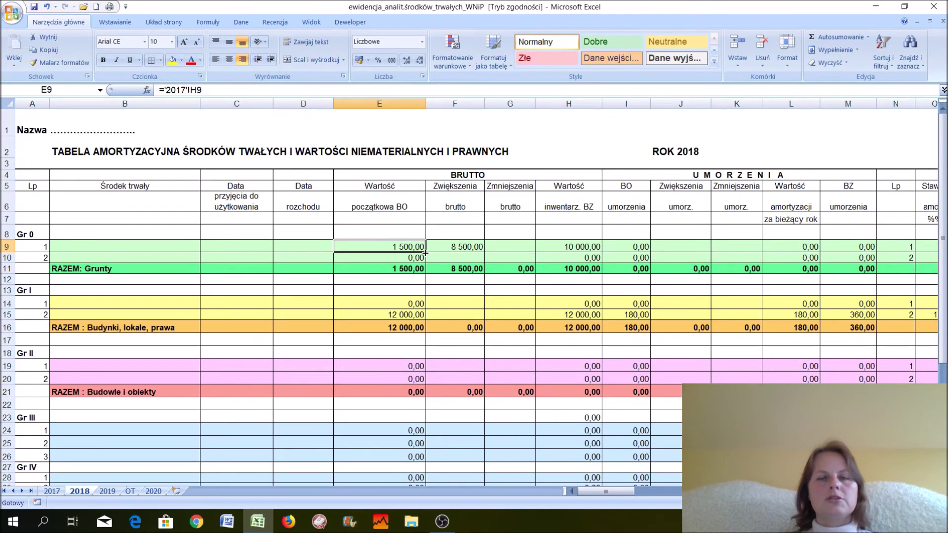
mouse_move(425, 253)
mouse_down()
mouse_move(424, 405)
mouse_move(426, 251)
mouse_up()
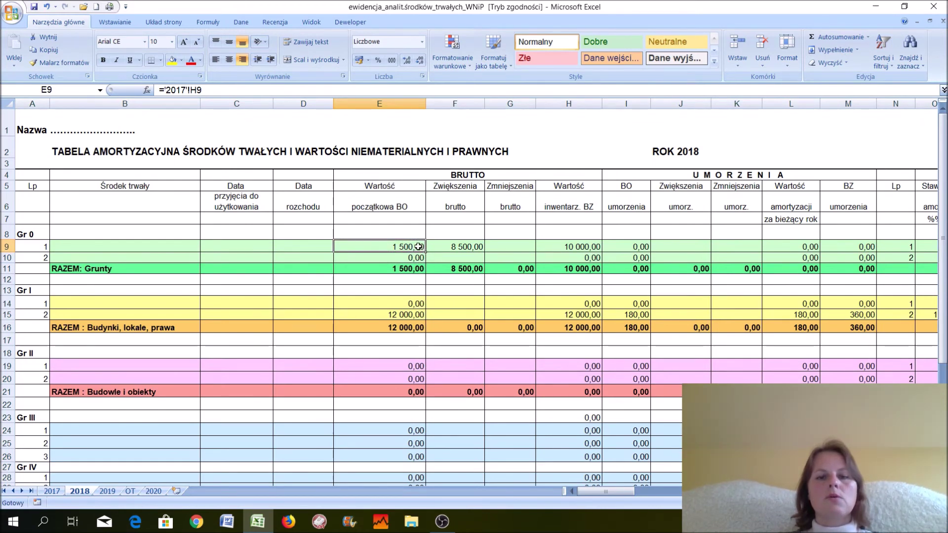
click(191, 90)
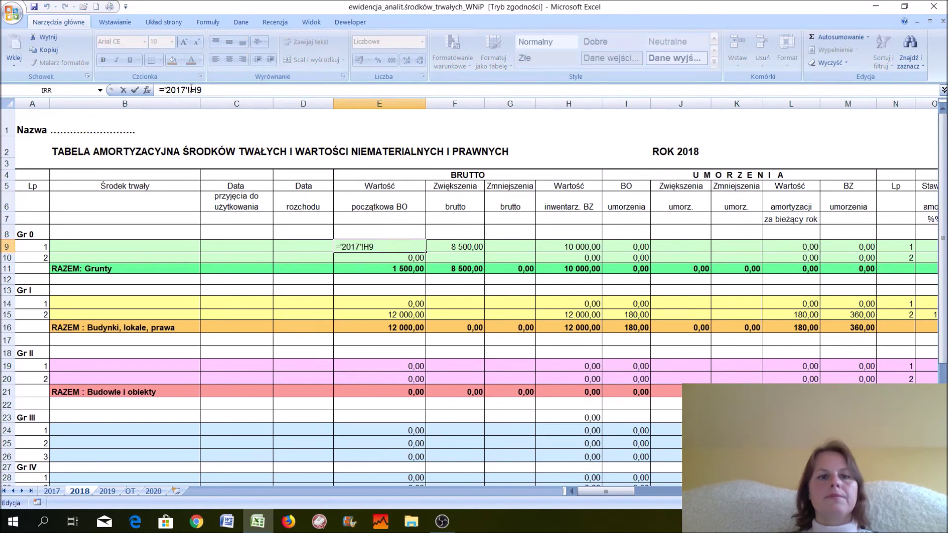
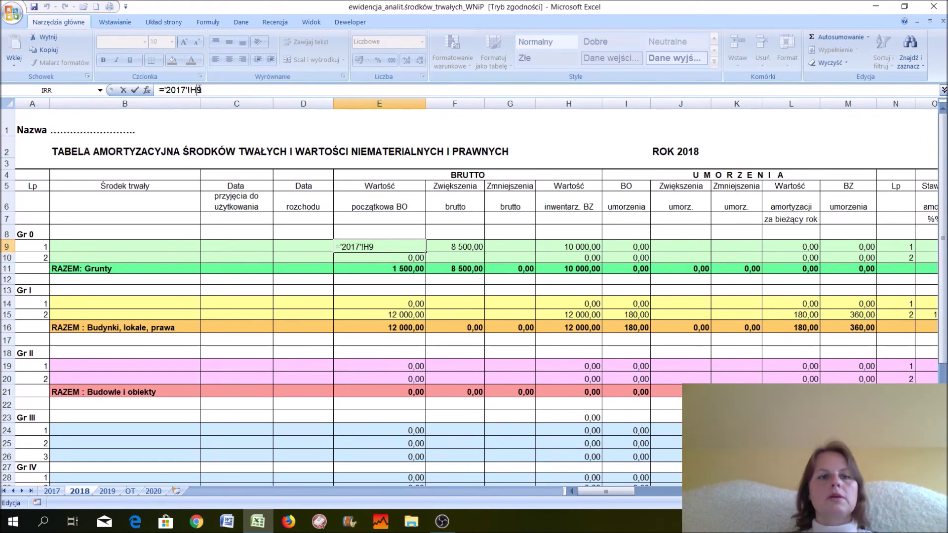
key(Return)
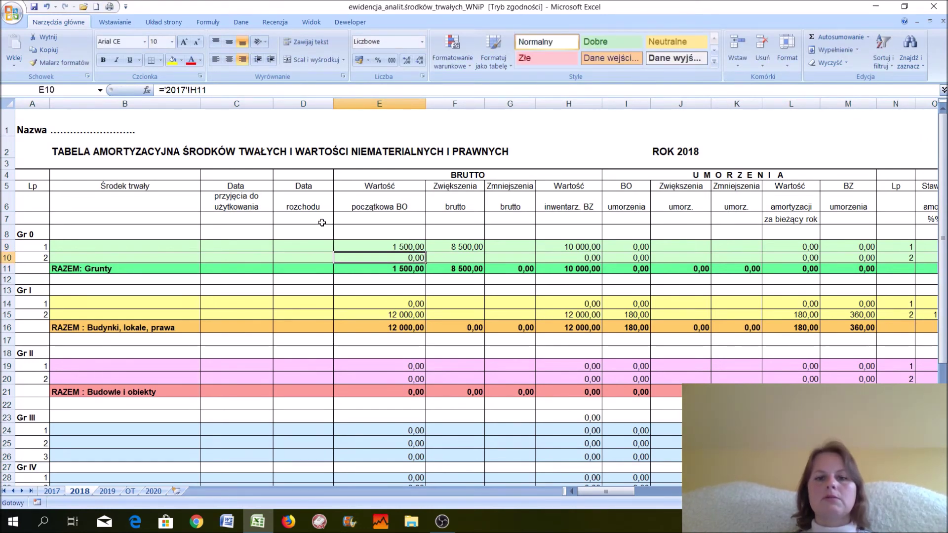
click(397, 247)
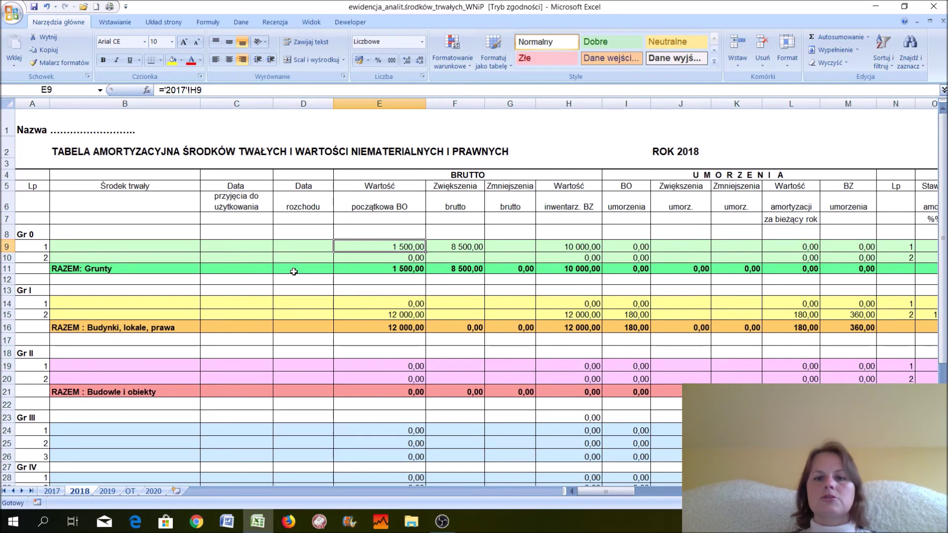
Examine the closing gross value formula in H9 and the accumulated depreciation cells of row 9 through to the first month's depreciation.
click(569, 247)
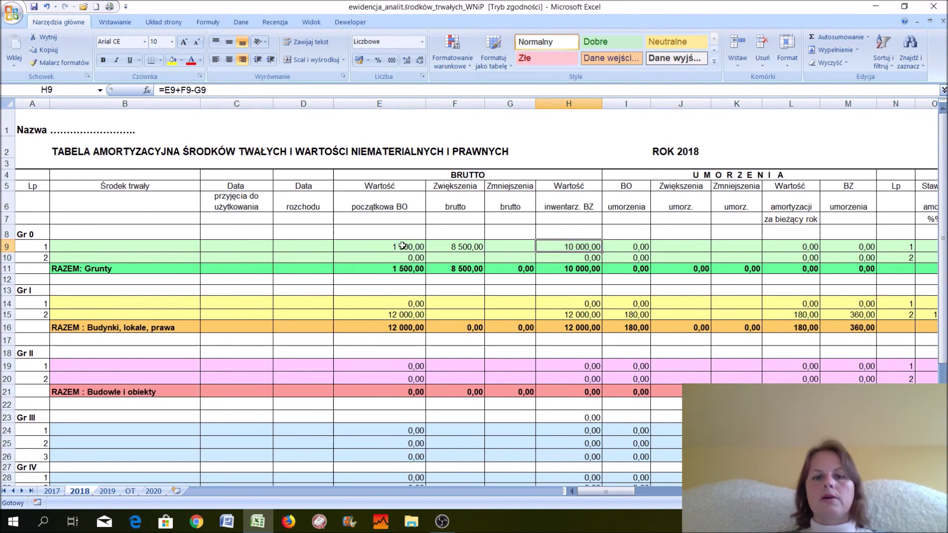
click(509, 246)
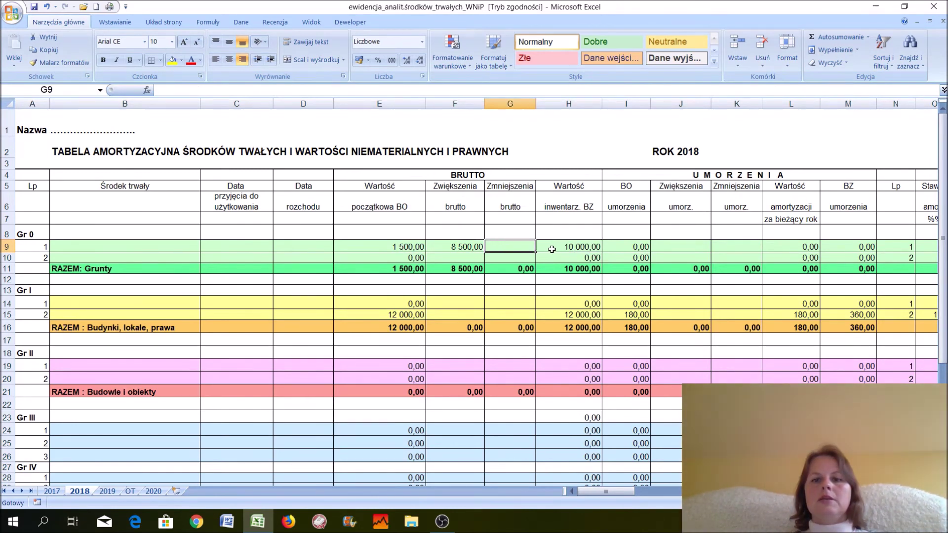
key(Right)
key(Right)
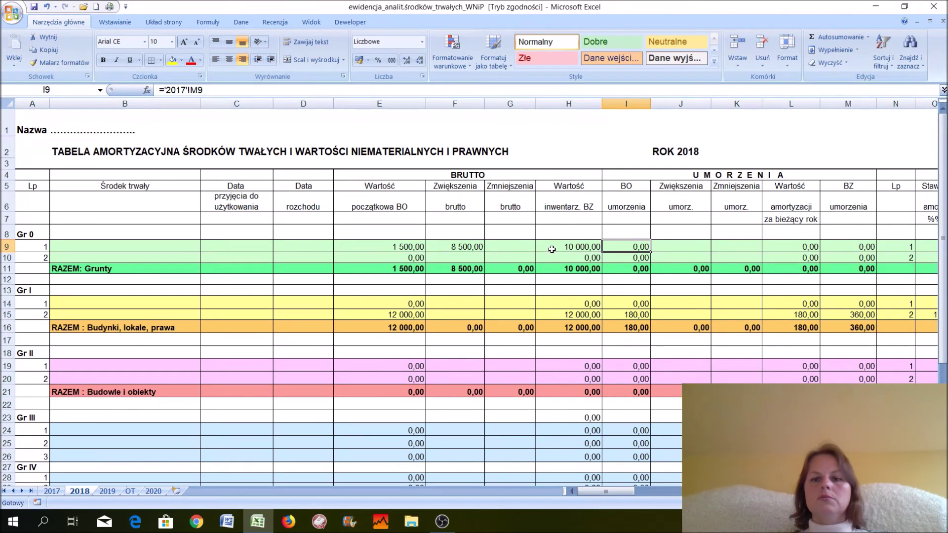
key(Right)
key(Right)
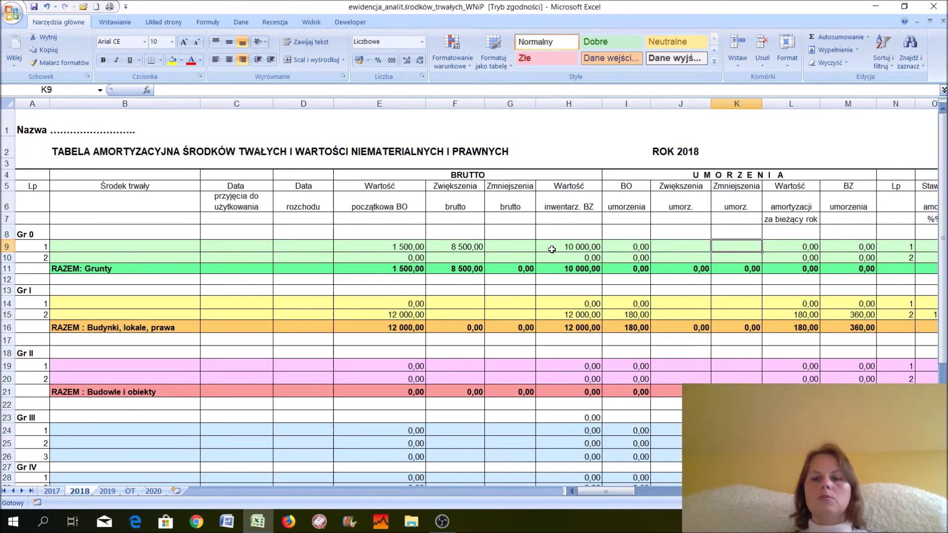
key(Right)
key(Right)
key(Right)
key(Right)
key(Right)
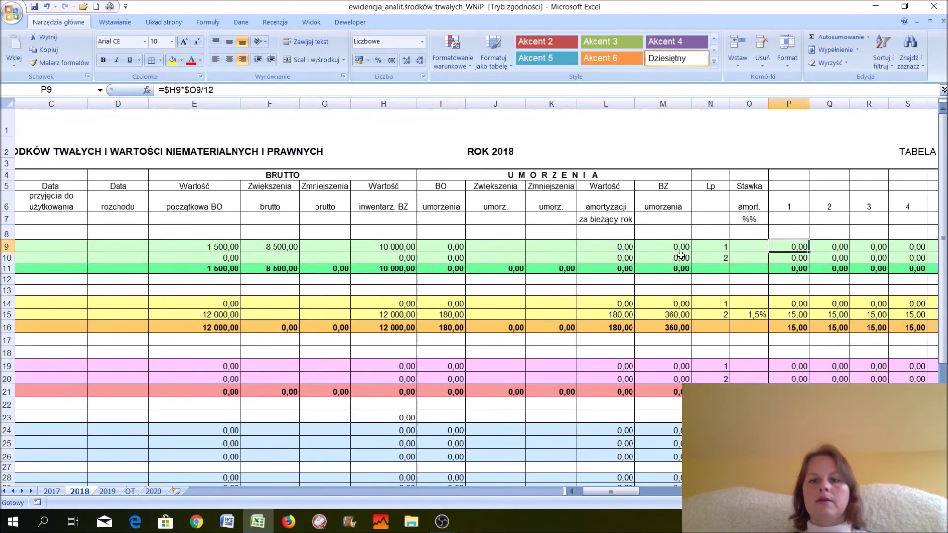
Enter 2 as the depreciation rate of group 0 item 1 in cell O9 of the 2018 sheet.
click(664, 244)
key(Right)
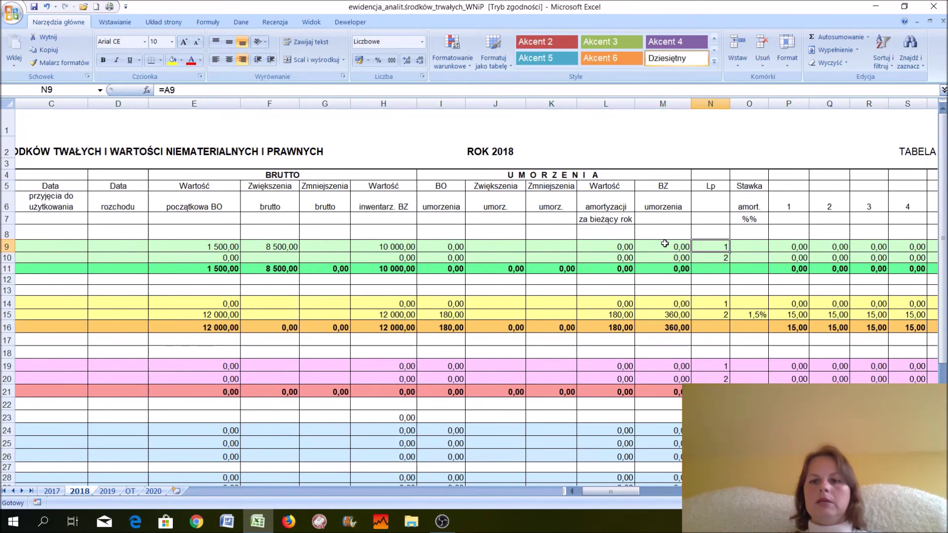
key(Right)
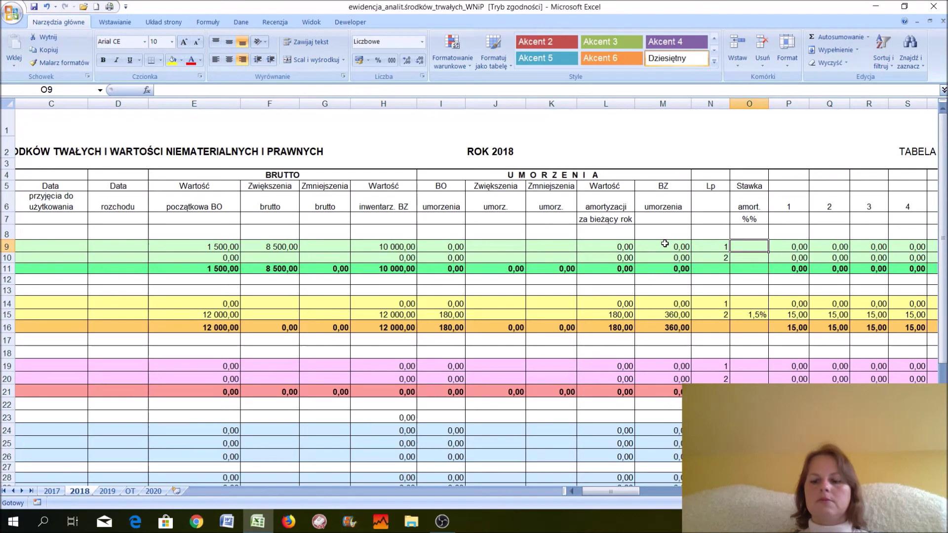
text(2)
key(Return)
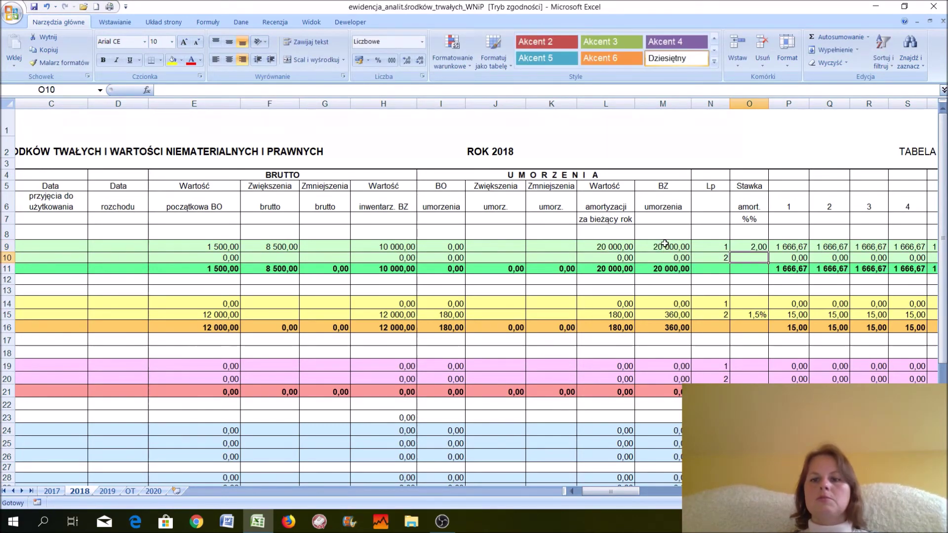
key(Up)
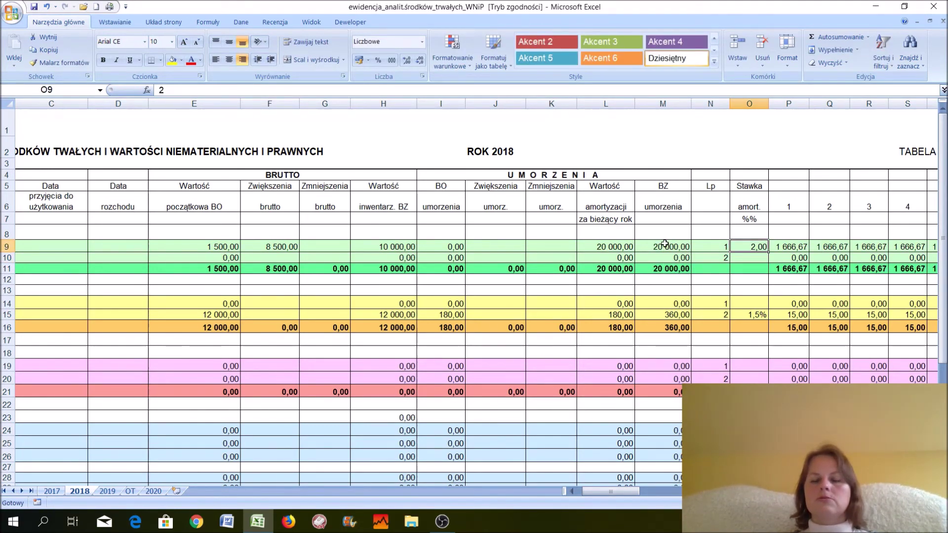
Examine the book value and monthly depreciation of group 0 item 1, and compare its rate in O9 with the group I rate in O15.
key(ctrl+Right)
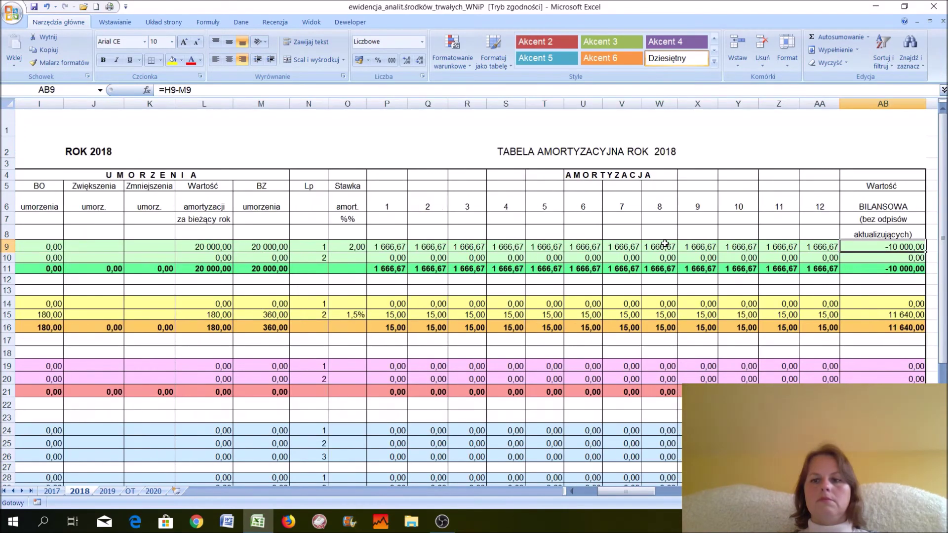
key(Left)
key(Left)
key(Left)
key(Left)
key(Left)
key(Left)
key(Left)
key(Left)
key(Left)
key(Left)
key(Left)
key(Left)
key(Left)
key(Left)
key(Left)
key(Left)
key(Left)
key(Left)
key(Left)
key(Left)
key(Left)
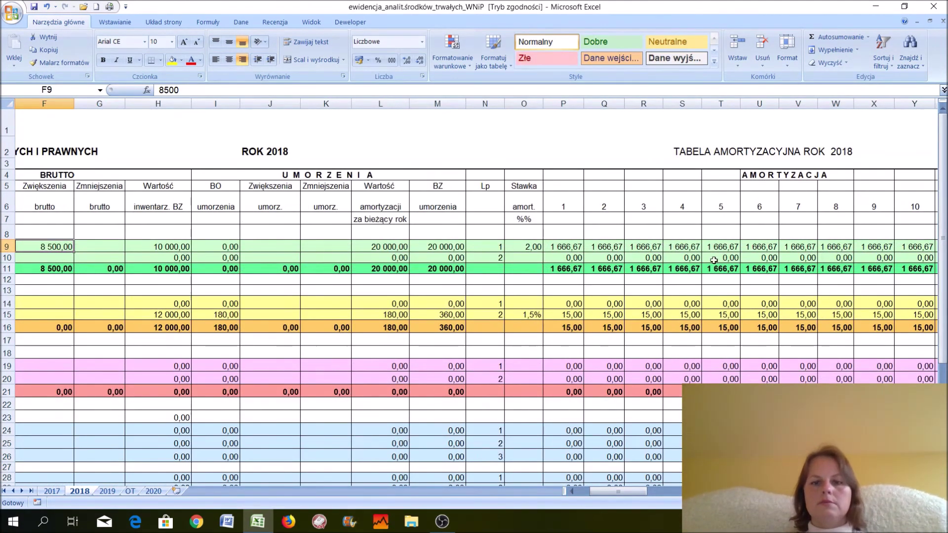
click(529, 313)
click(525, 249)
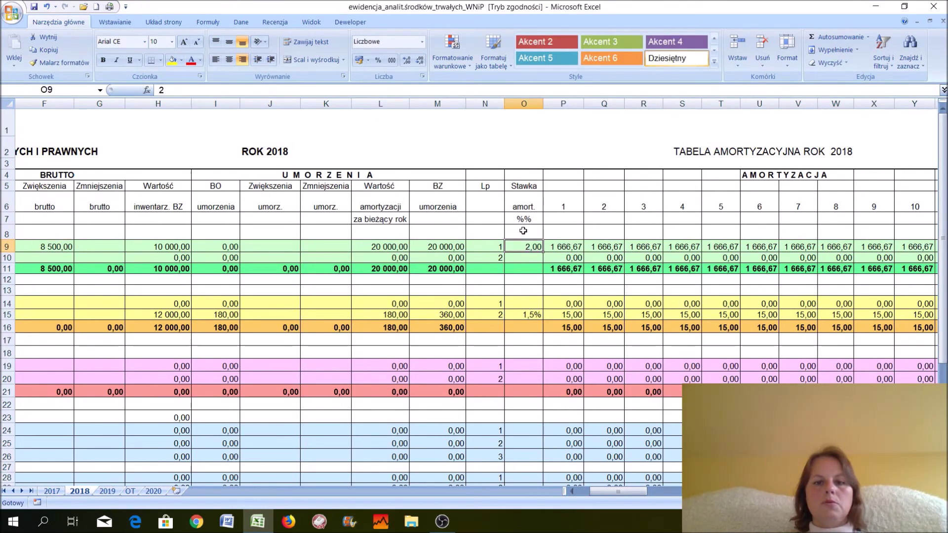
Format the depreciation rate cells in column O, from O8 down to row 132, as percentages.
drag(522, 230, 520, 377)
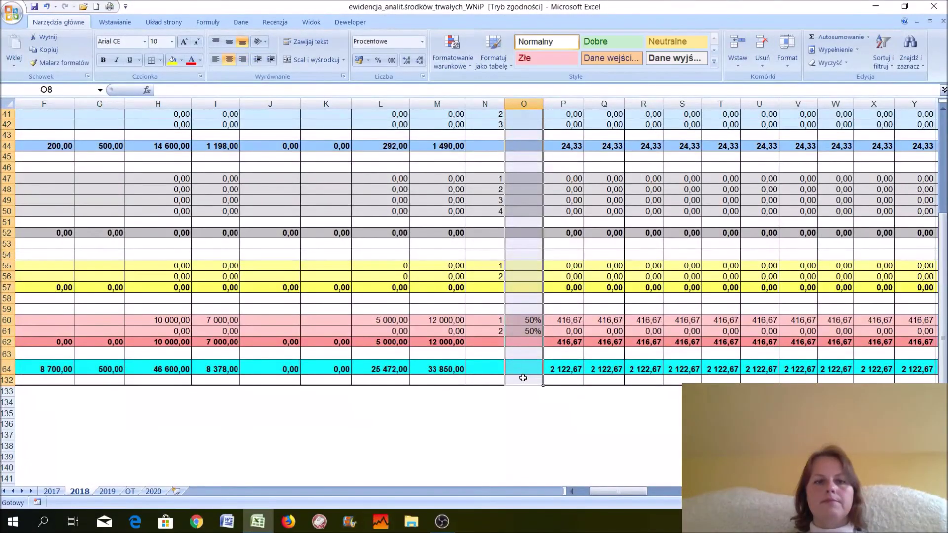
click(399, 44)
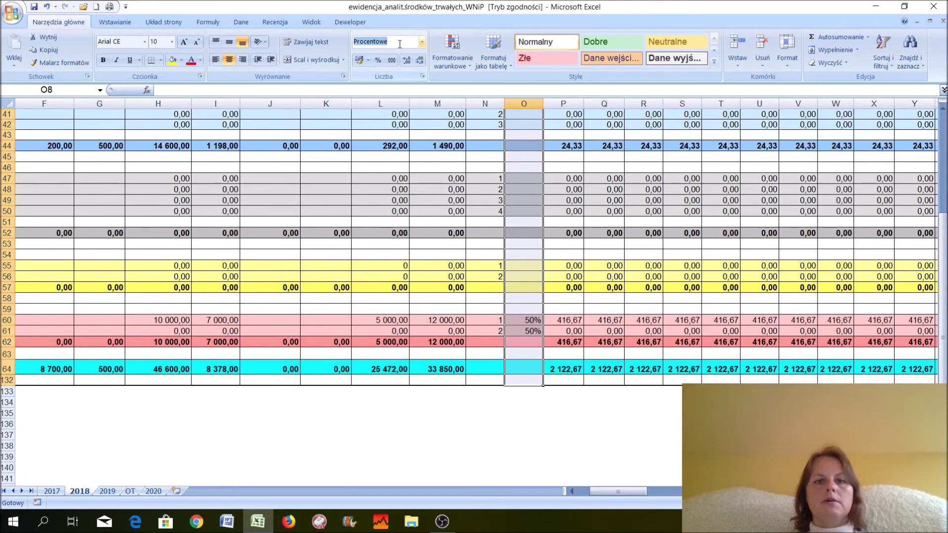
key(Return)
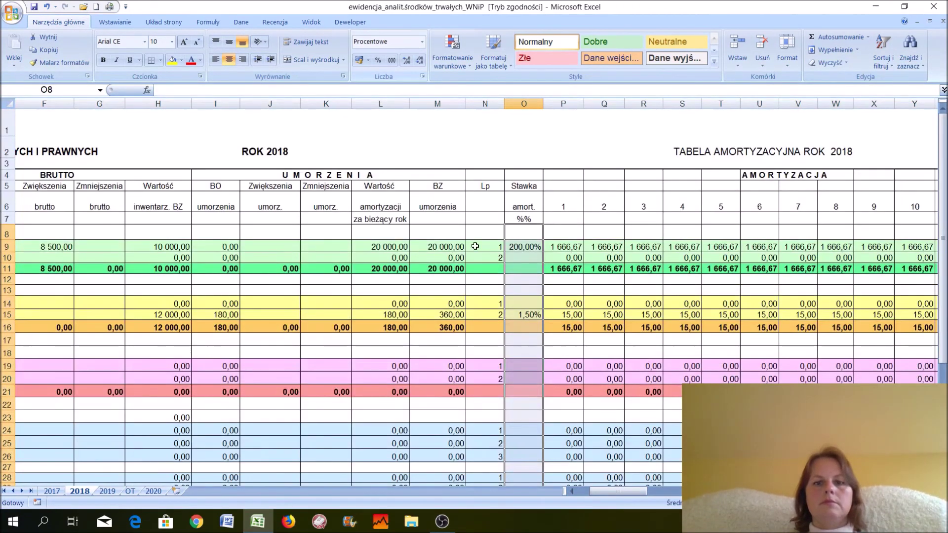
Set the depreciation rates to 2% for group 0 item 1 in O9 and 3% for group I item 1 in O14.
click(524, 248)
text(2)
key(Return)
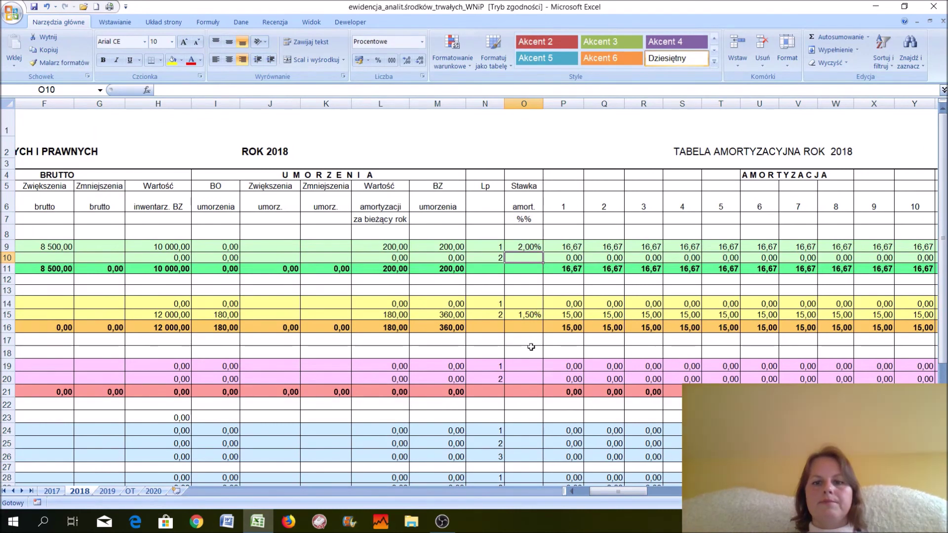
click(522, 306)
text(3%)
key(Return)
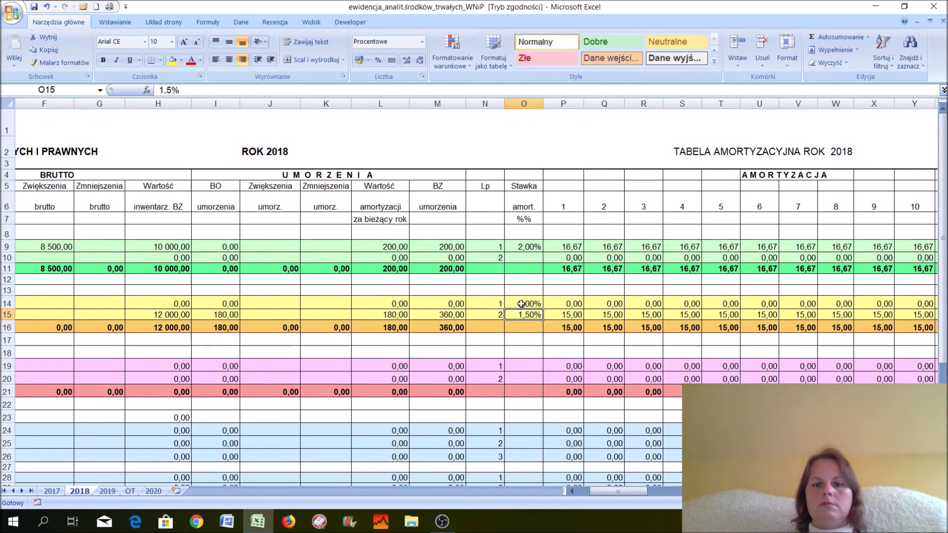
Enter a gross increase of 15 000 for group I item 1 in F14 and check its first month's depreciation in P14.
click(564, 303)
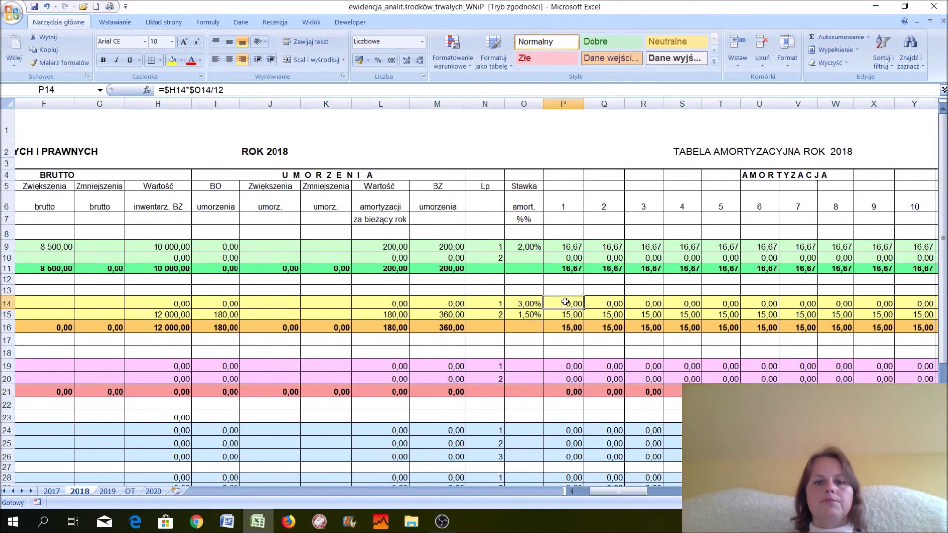
click(162, 298)
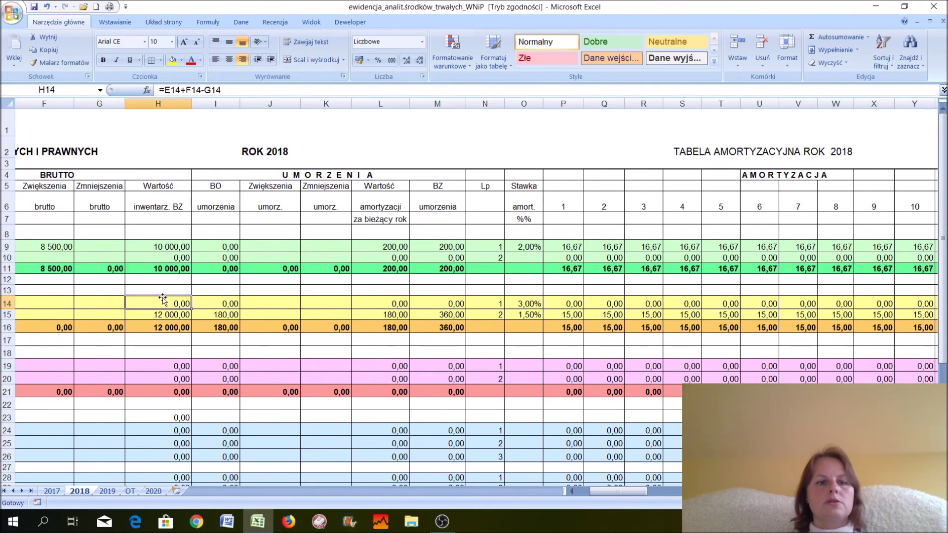
click(100, 302)
click(58, 305)
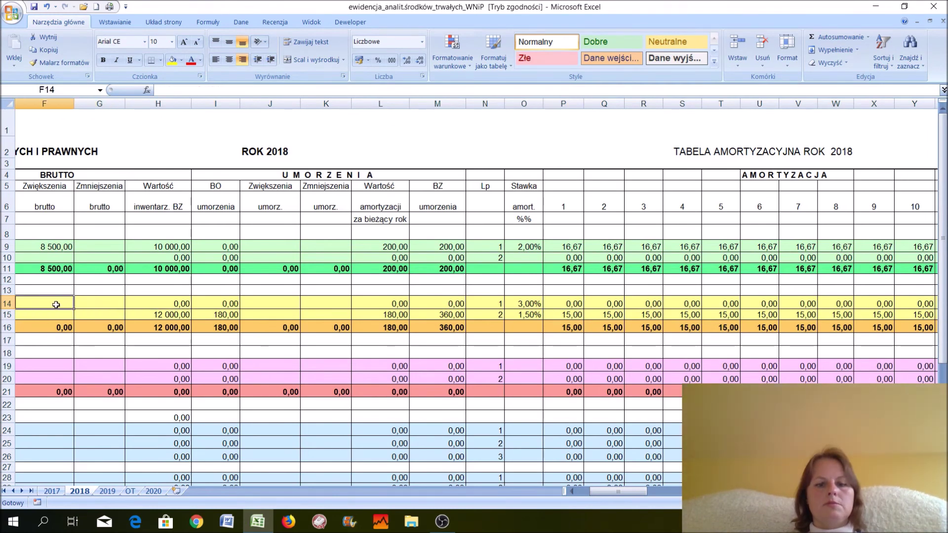
text(15 000)
key(Return)
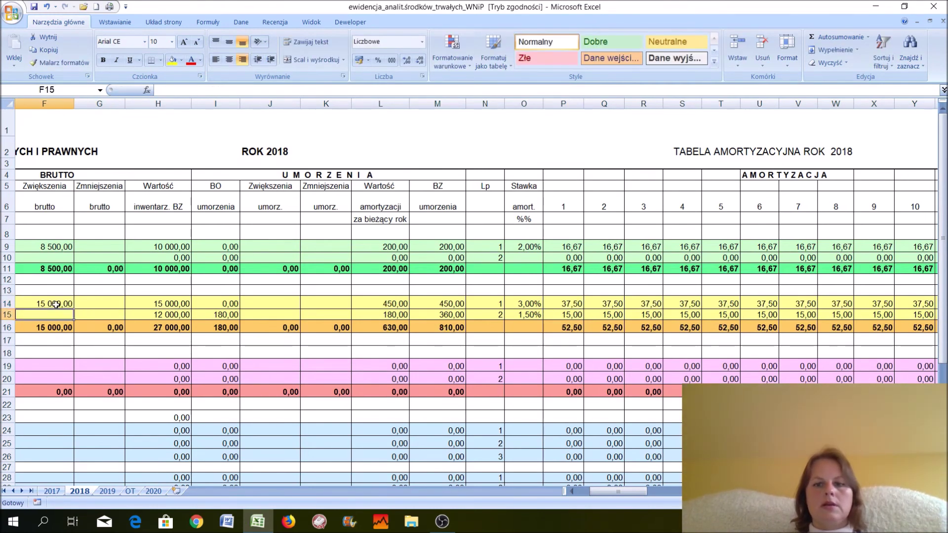
click(564, 302)
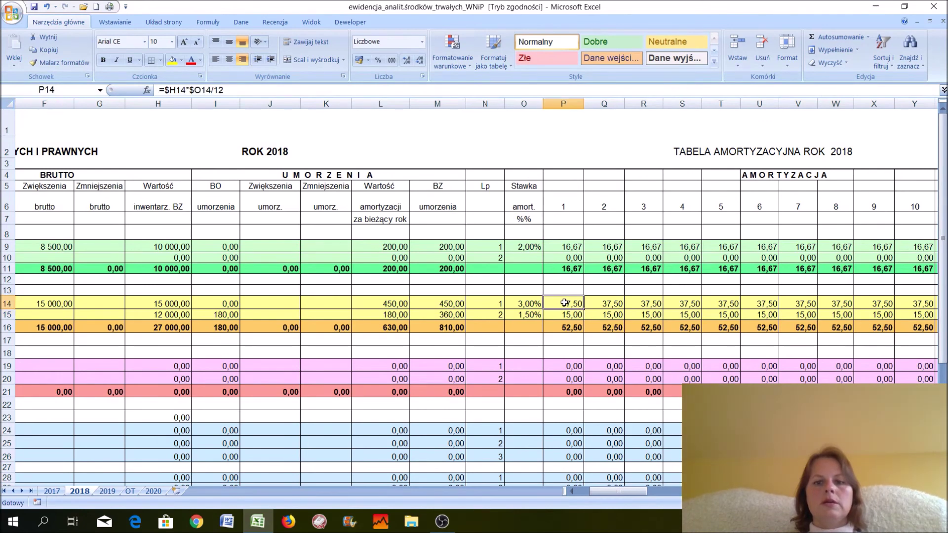
Examine the 2018 gross value and accumulated depreciation cells of group 0, including the link to the 2017 sheet in I9.
click(509, 301)
key(Left)
key(Left)
key(Left)
key(Left)
key(Left)
key(Left)
key(Left)
key(Left)
key(Left)
key(Left)
key(Left)
key(Left)
key(Left)
key(Left)
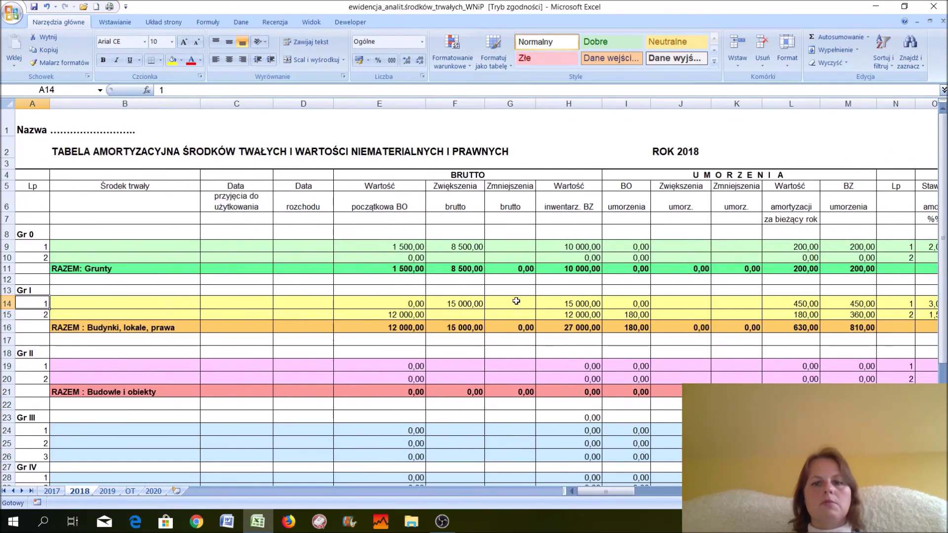
click(619, 246)
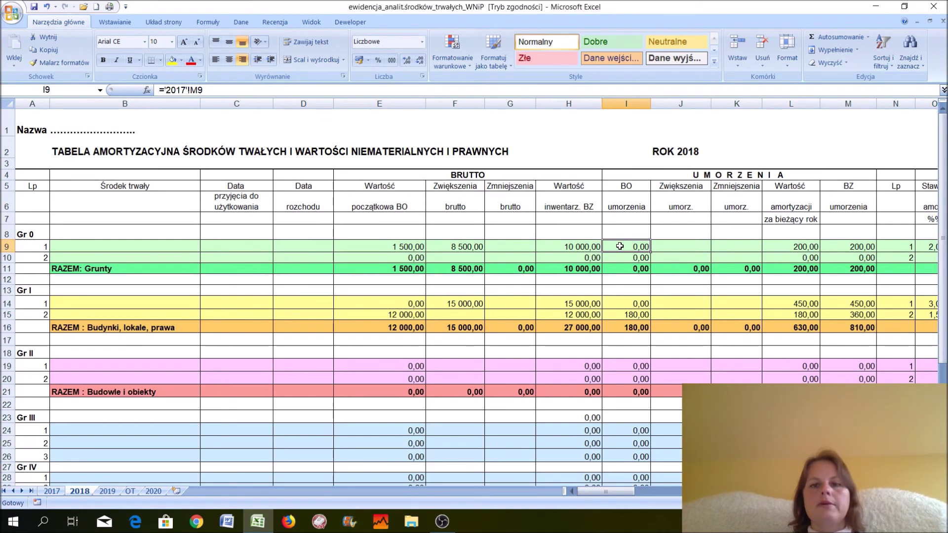
click(675, 246)
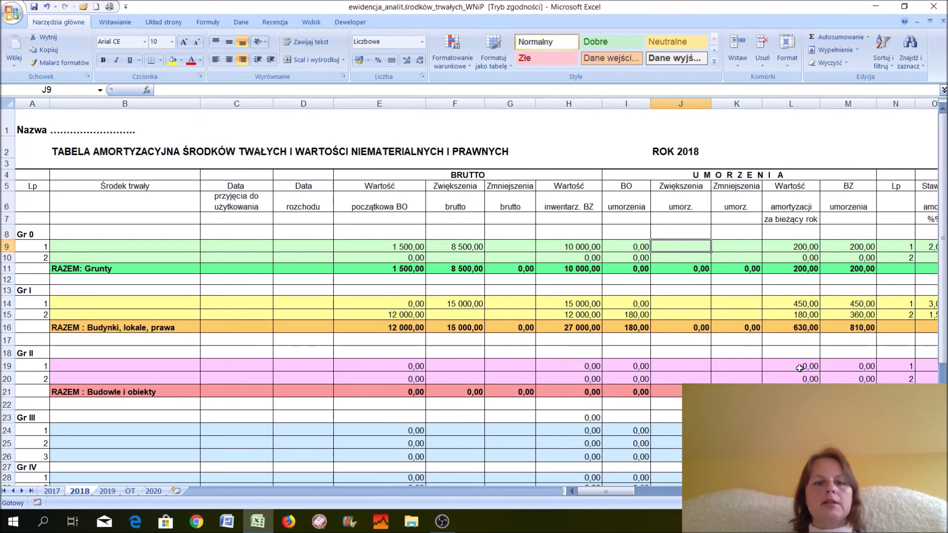
click(528, 247)
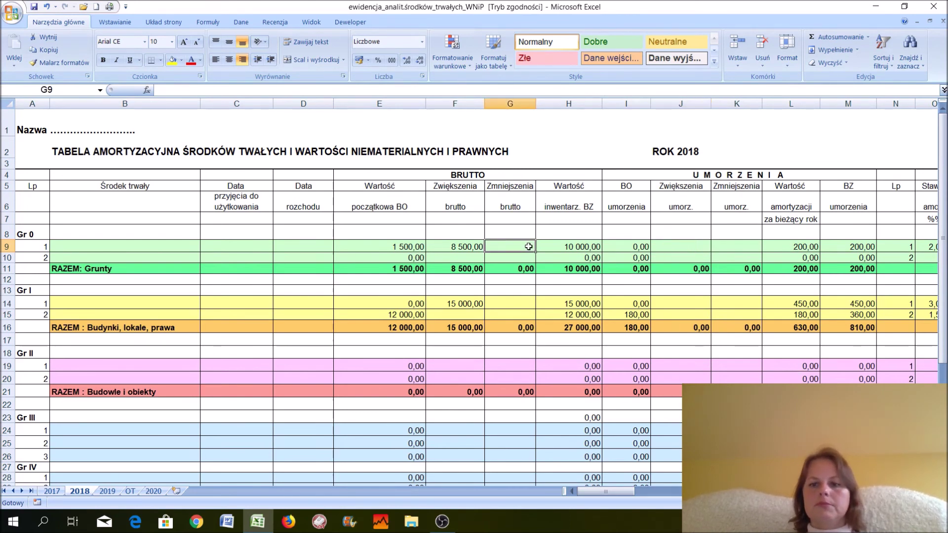
click(582, 254)
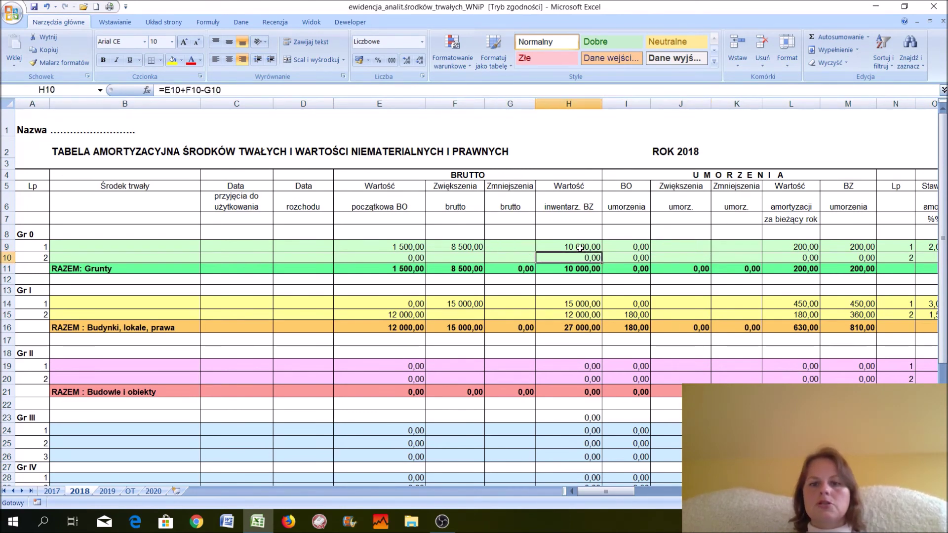
key(Right)
key(Down)
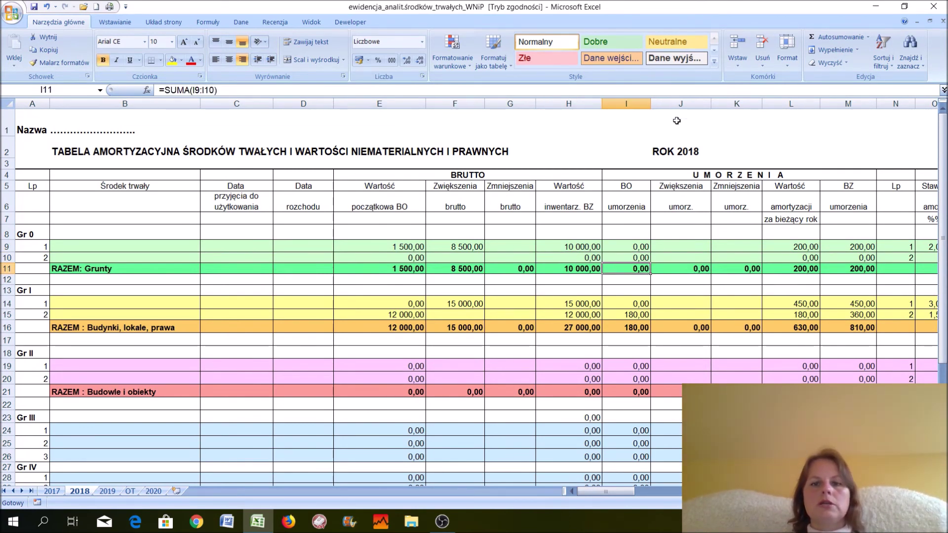
Enter the trial formula =L12+T67*5 in cell G1, then clear the cell.
click(675, 144)
click(514, 119)
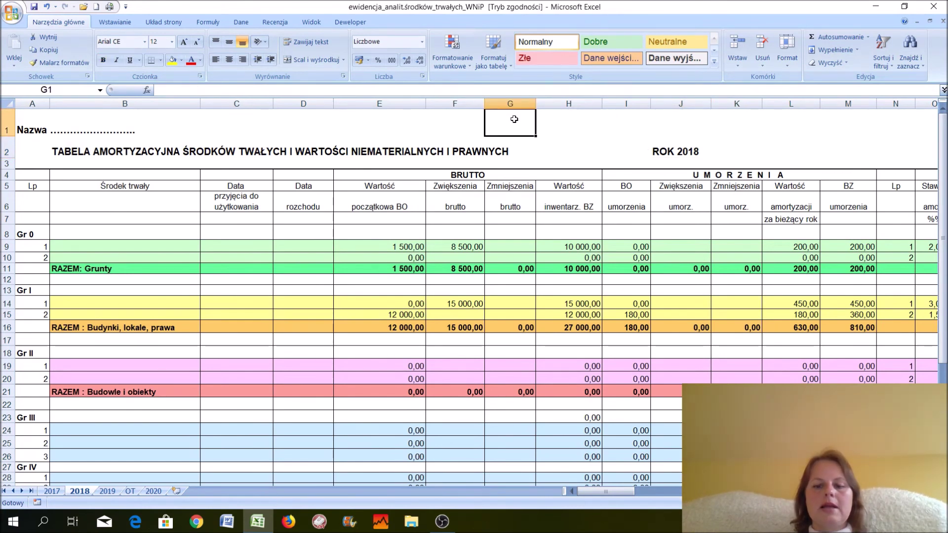
text(=)
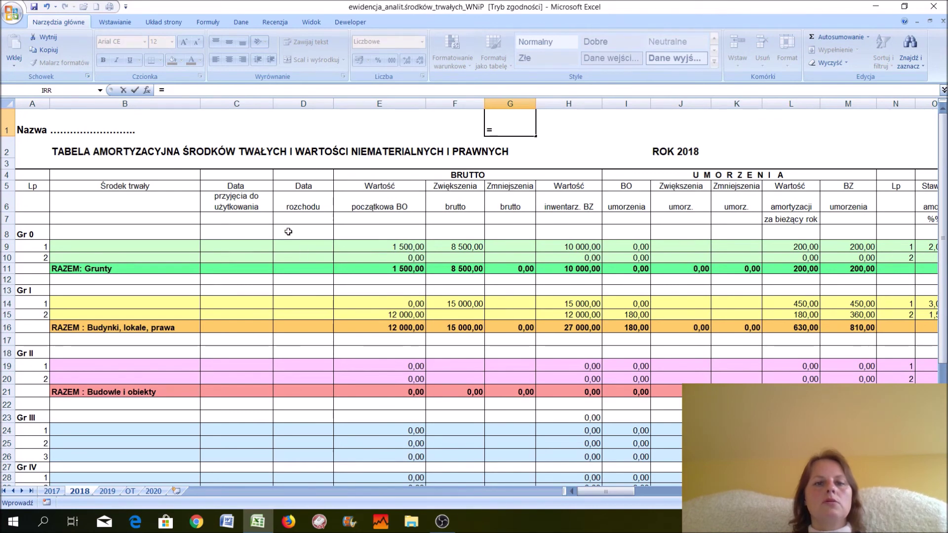
click(299, 248)
key(BackSpace)
key(BackSpace)
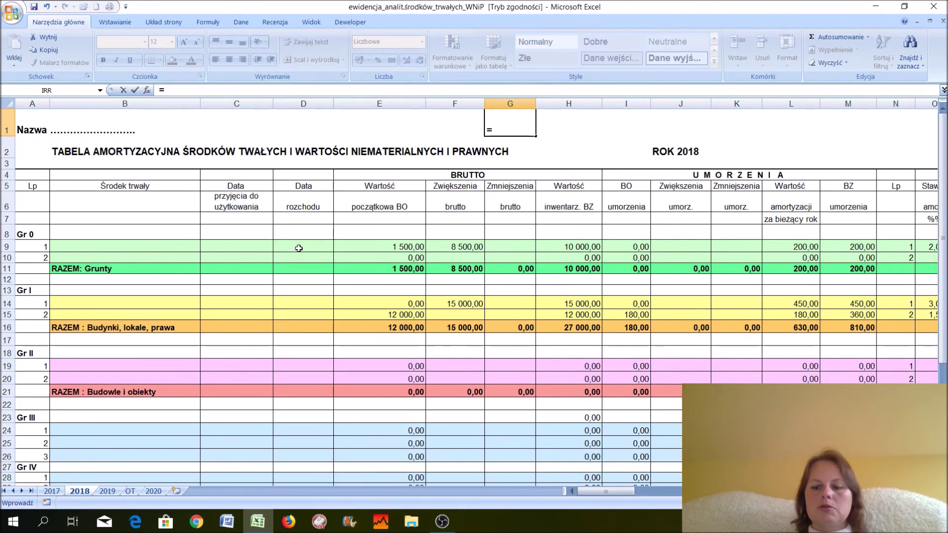
text(l)
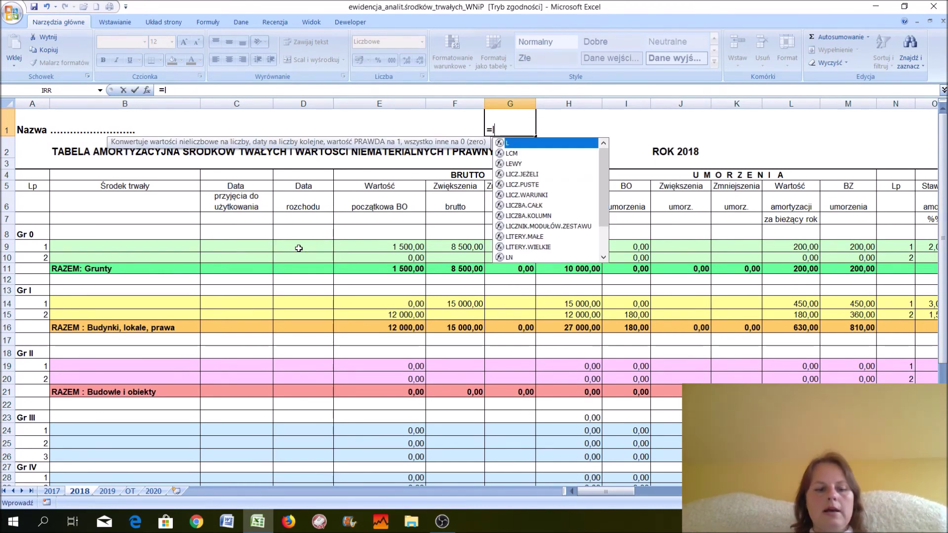
text(12)
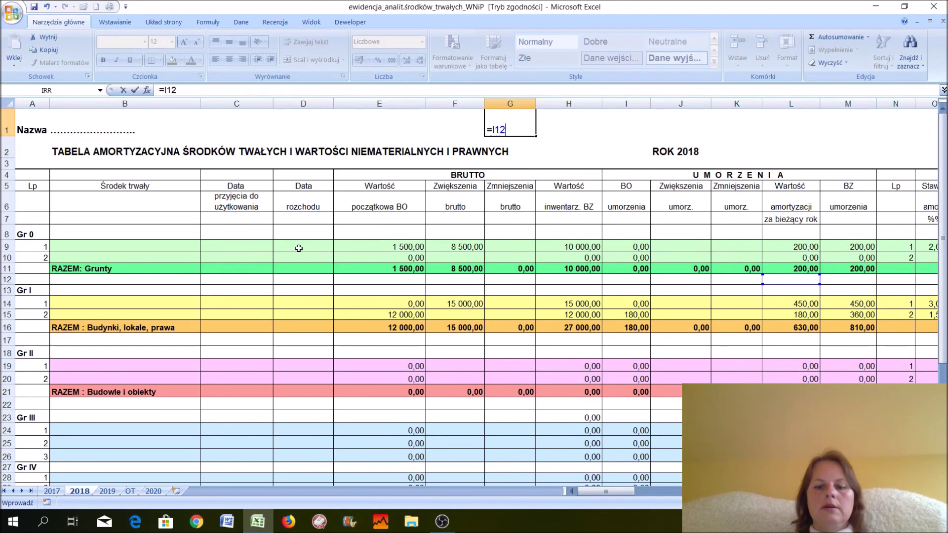
text(=)
key(BackSpace)
text(+t67*)
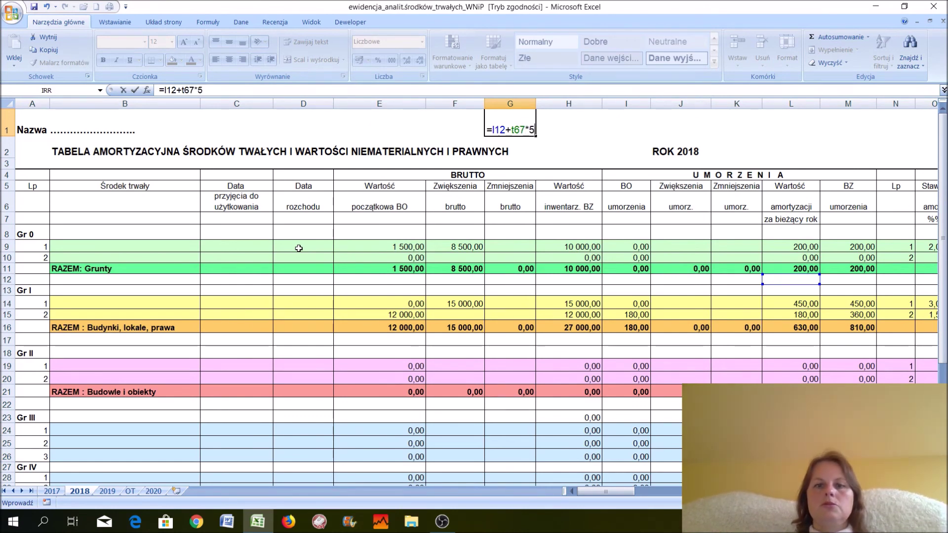
key(Return)
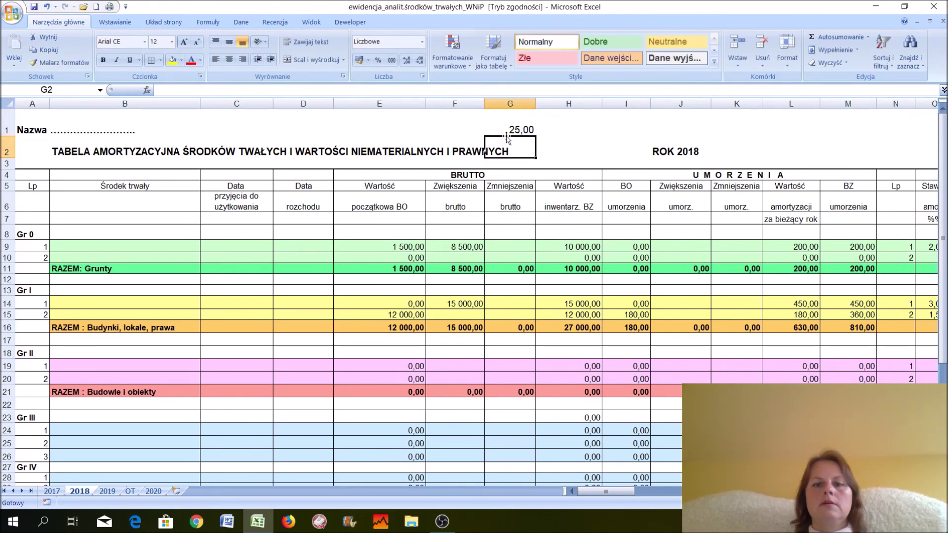
click(510, 128)
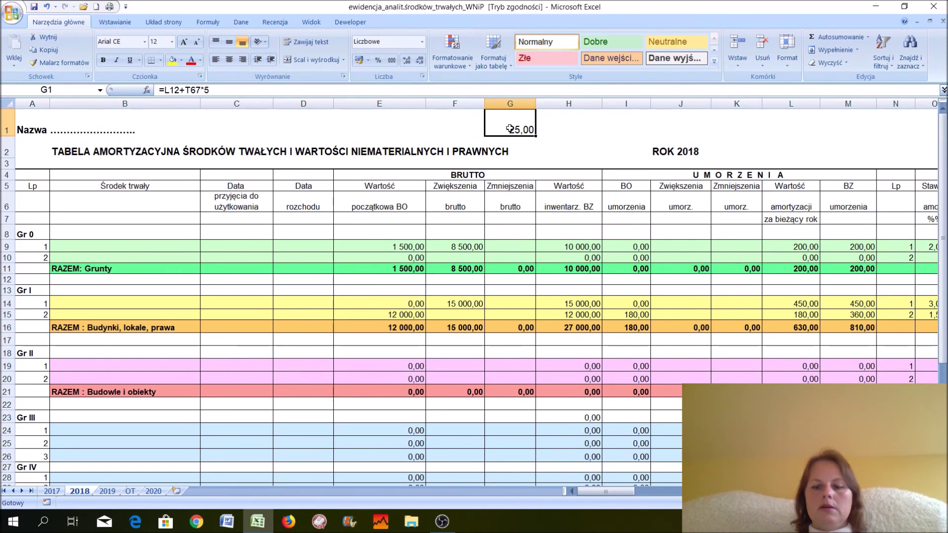
key(Delete)
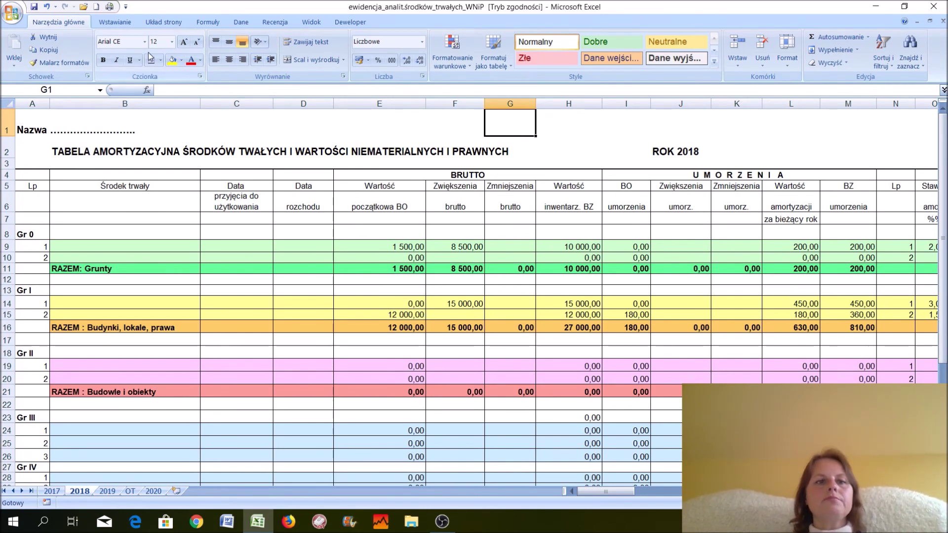
View the recently used functions offered by Insert Function for cell G1, without inserting any.
click(202, 21)
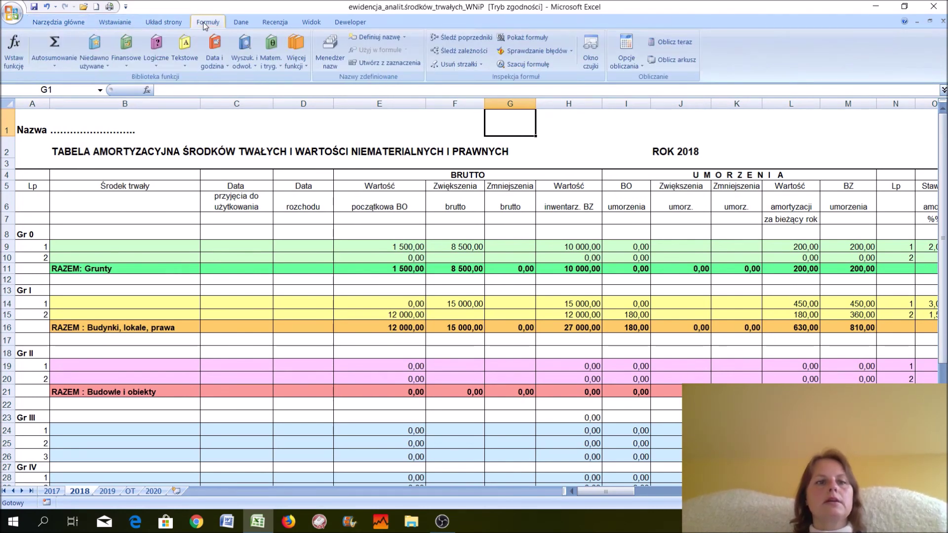
click(15, 51)
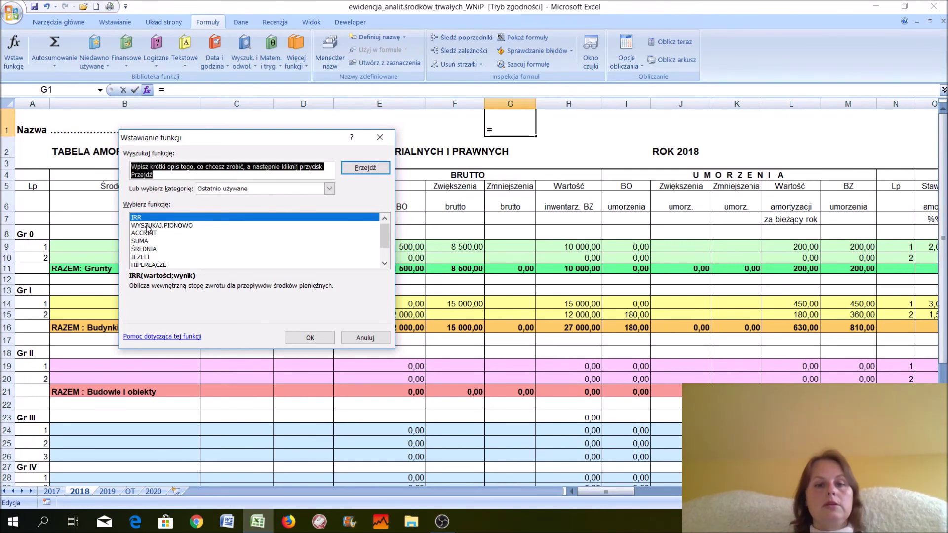
key(Escape)
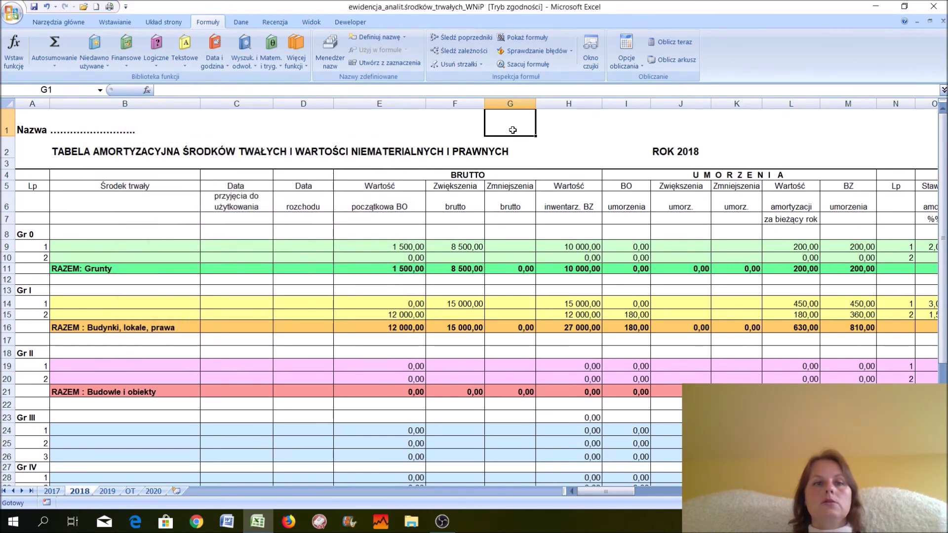
click(59, 21)
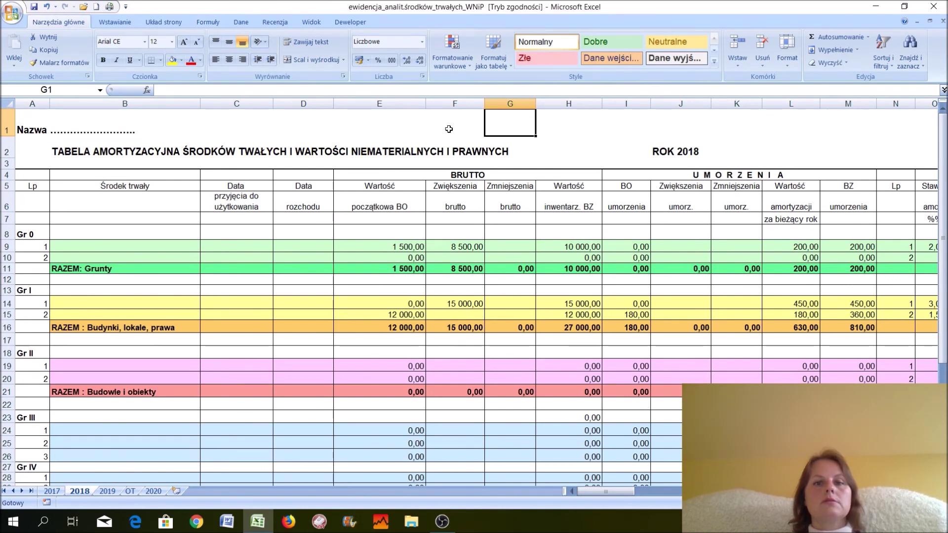
click(449, 128)
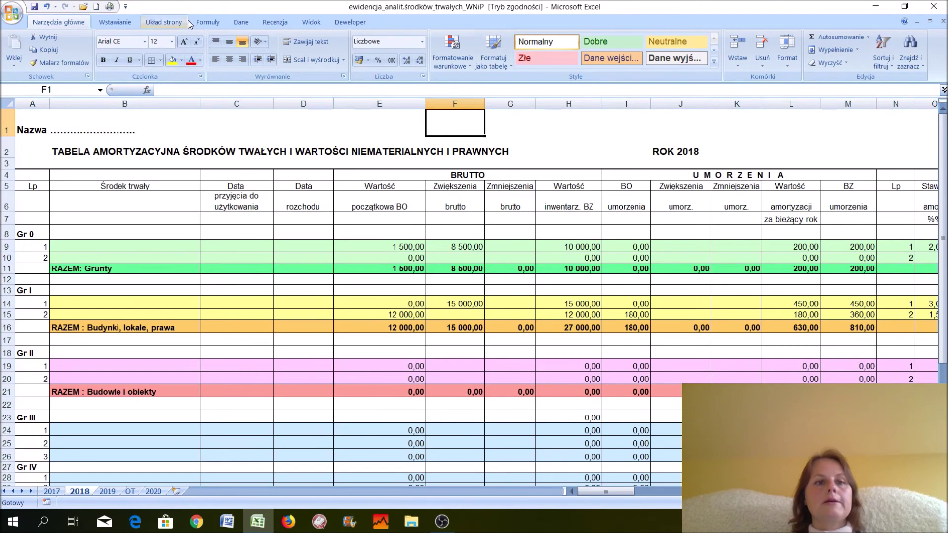
click(205, 21)
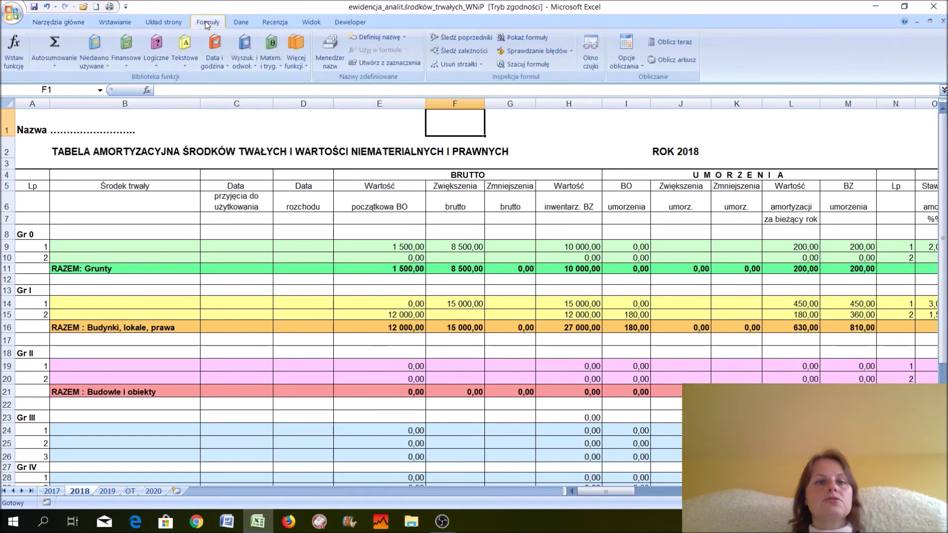
click(55, 45)
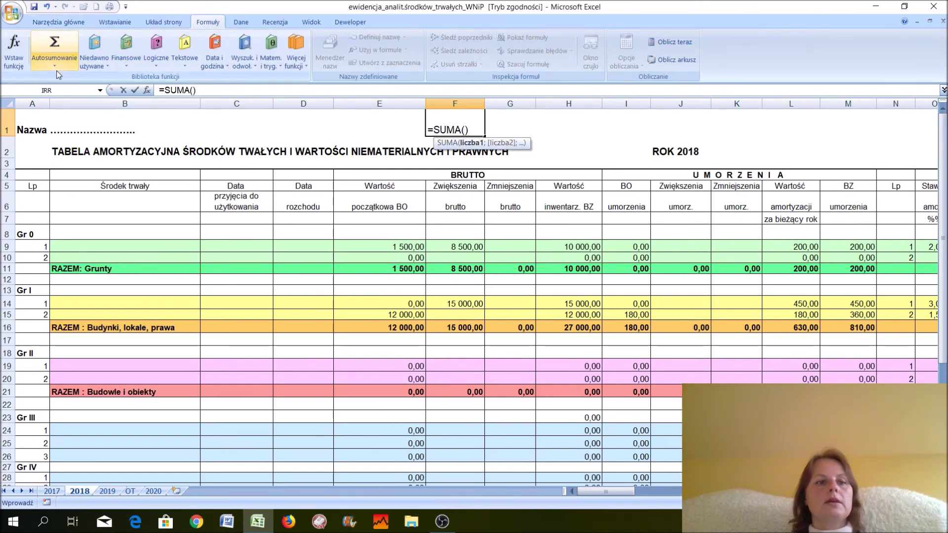
click(58, 69)
key(Escape)
key(Escape)
Insert the SUMA function in cell F1 with the range F8:F24 as its first argument, then clear the cell.
click(8, 61)
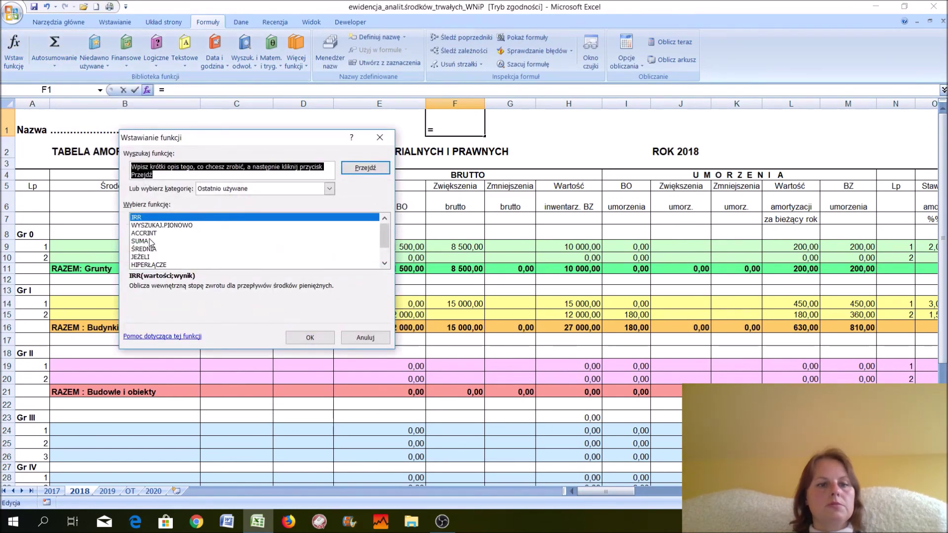
click(148, 241)
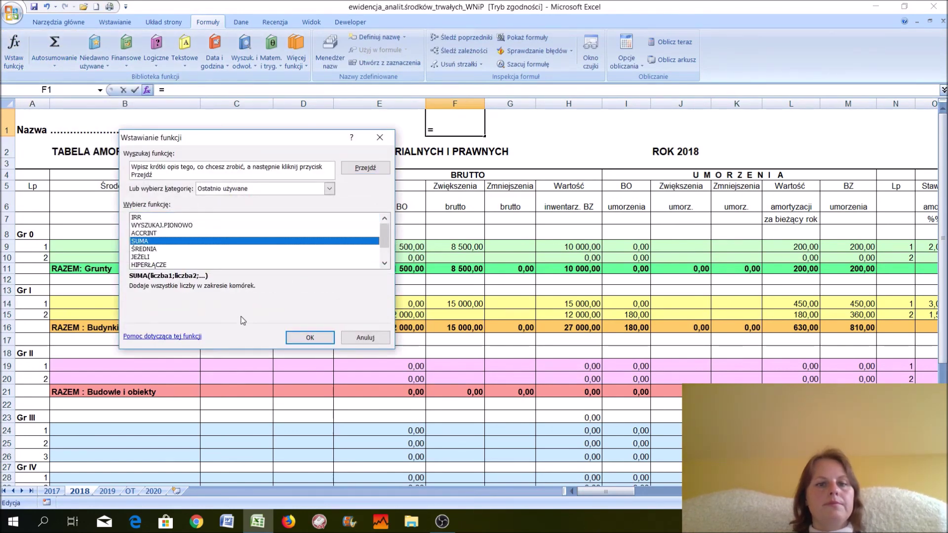
click(309, 338)
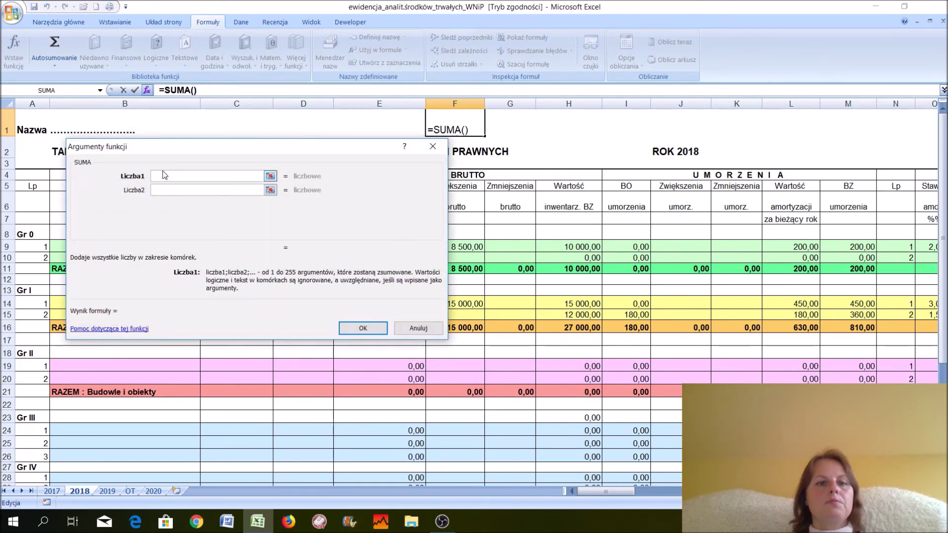
click(165, 192)
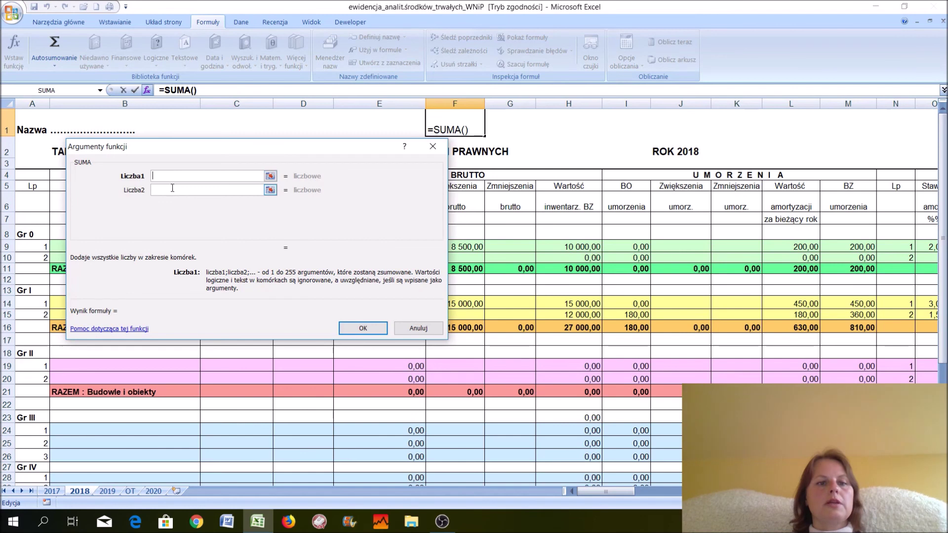
click(168, 204)
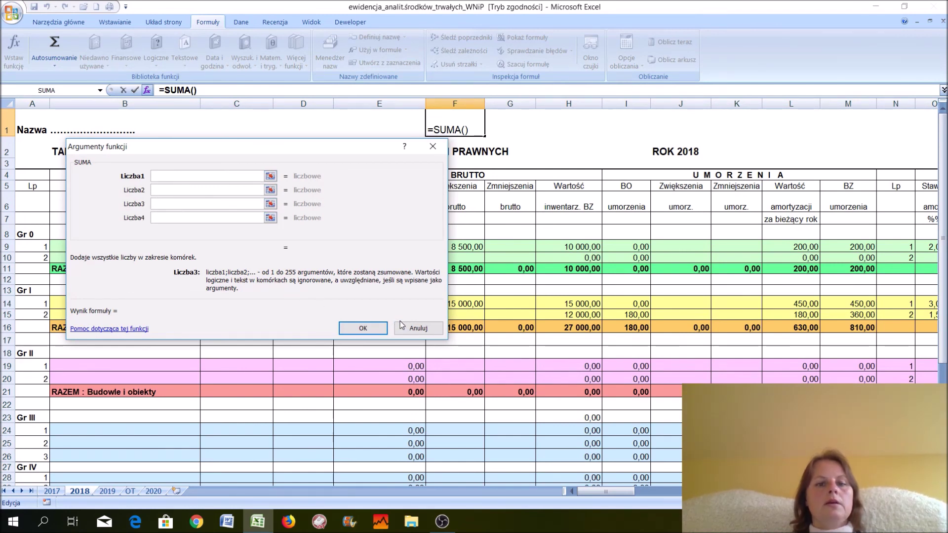
click(270, 176)
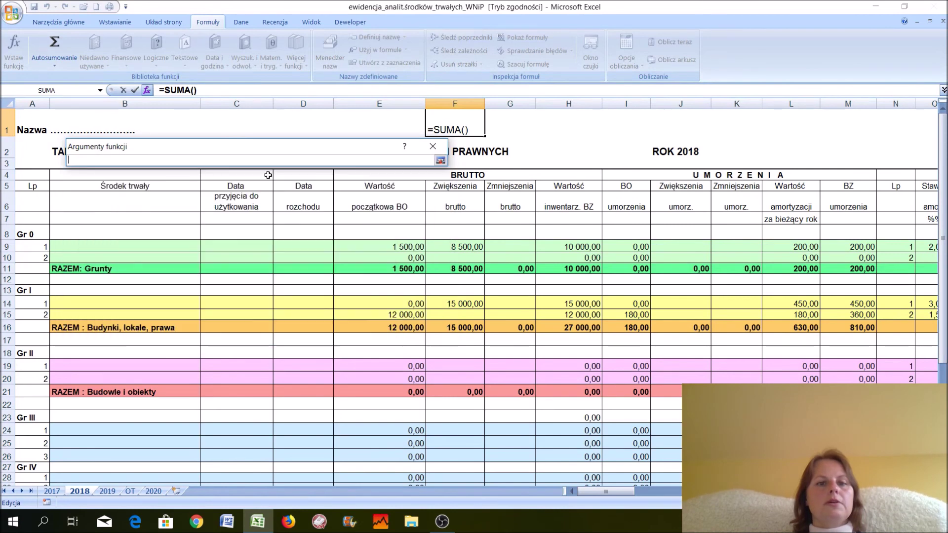
drag(457, 229, 467, 426)
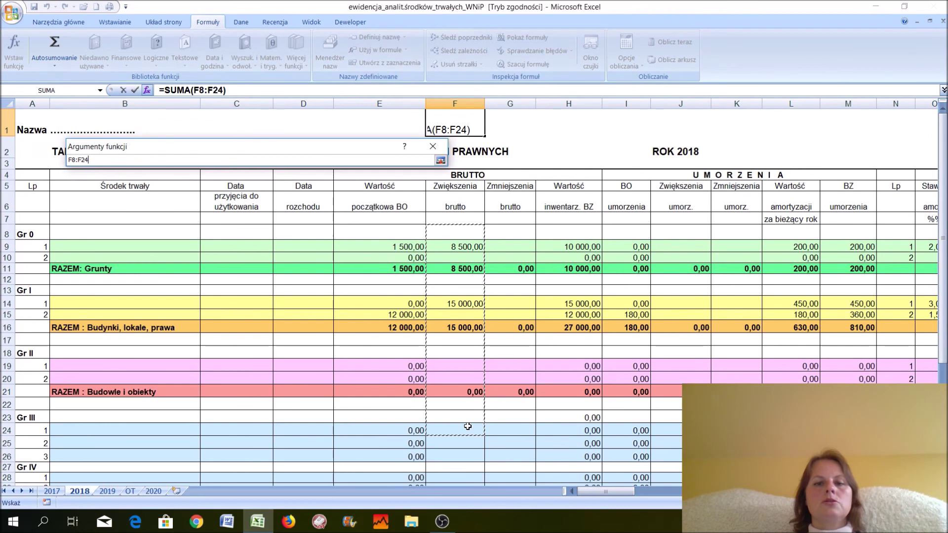
key(Return)
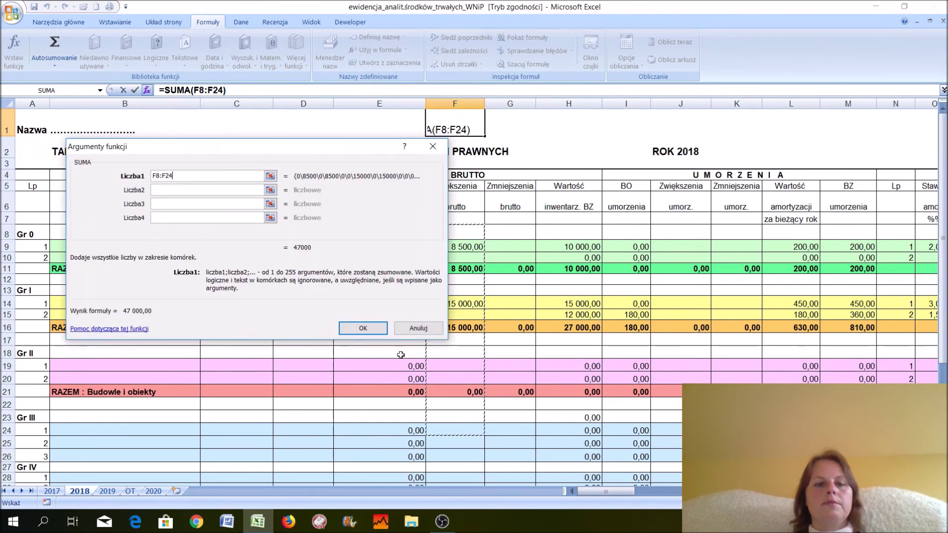
click(365, 332)
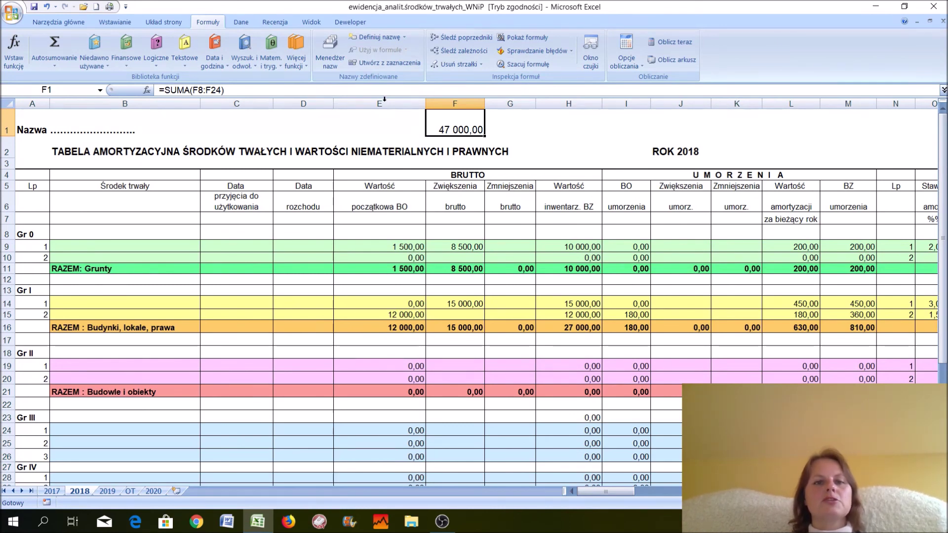
key(Delete)
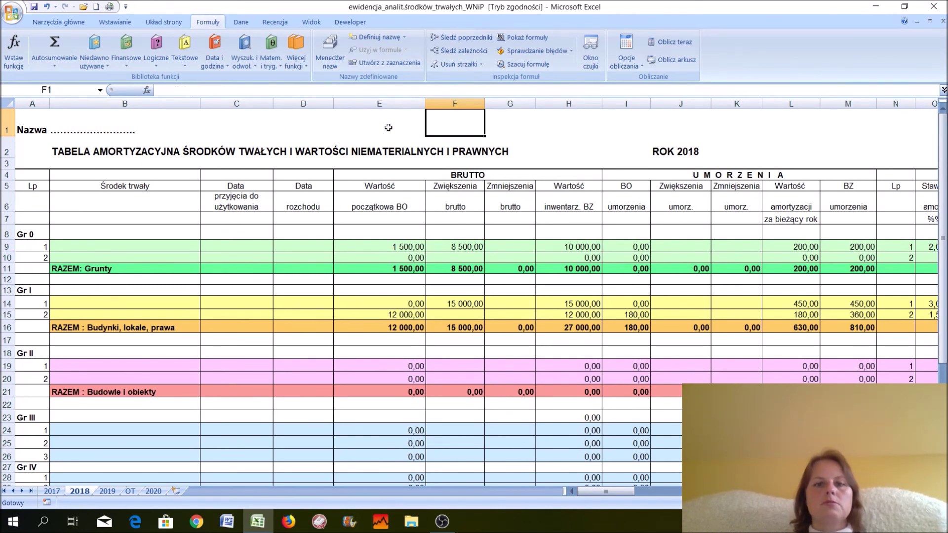
View the full list of functions (Wszystkie category) offered by Insert Function for cell E1, without inserting any.
click(389, 128)
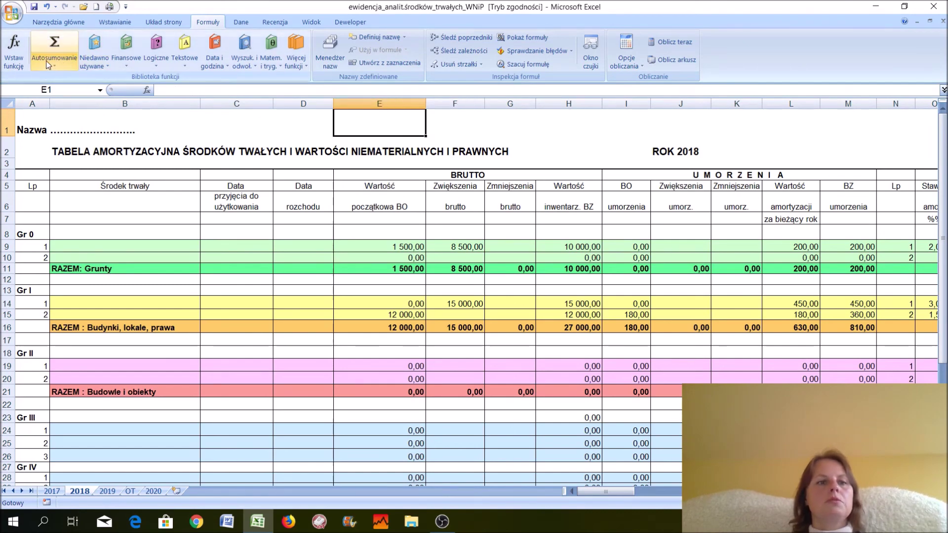
click(15, 51)
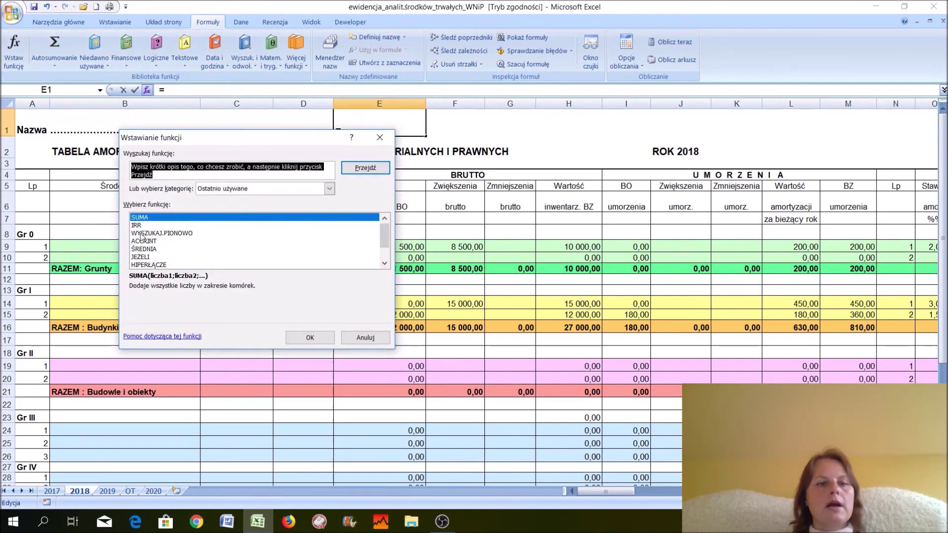
click(204, 189)
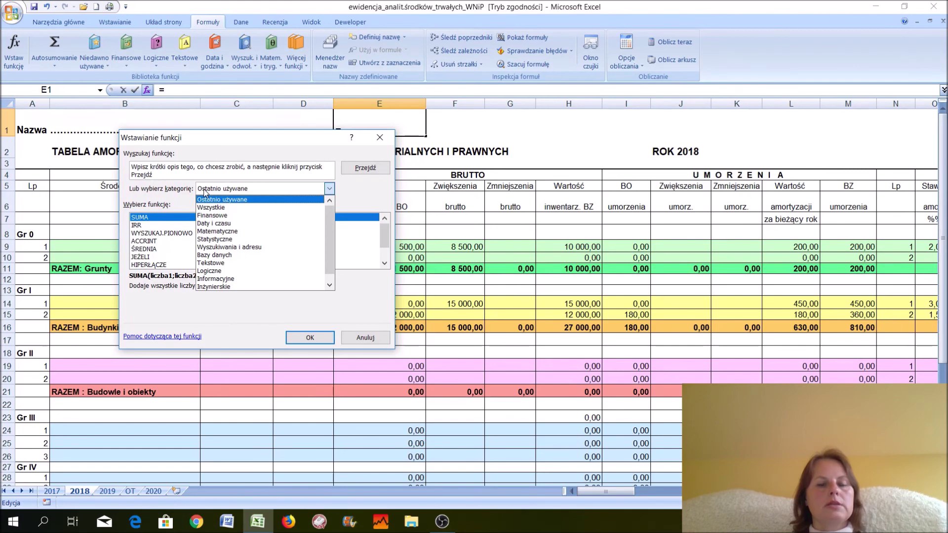
click(211, 207)
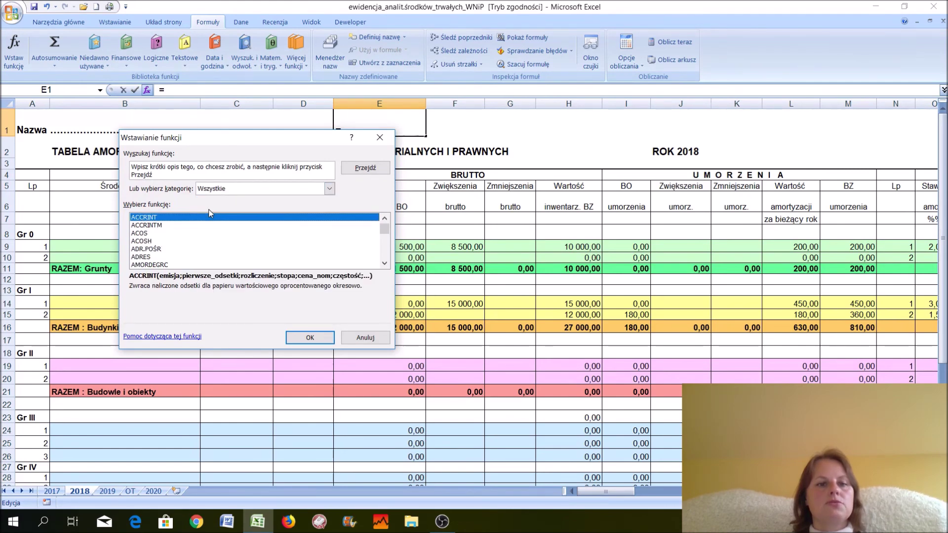
key(Escape)
Examine the closing gross value formula of group 0 item 2 in cell H10.
key(ctrl+Home)
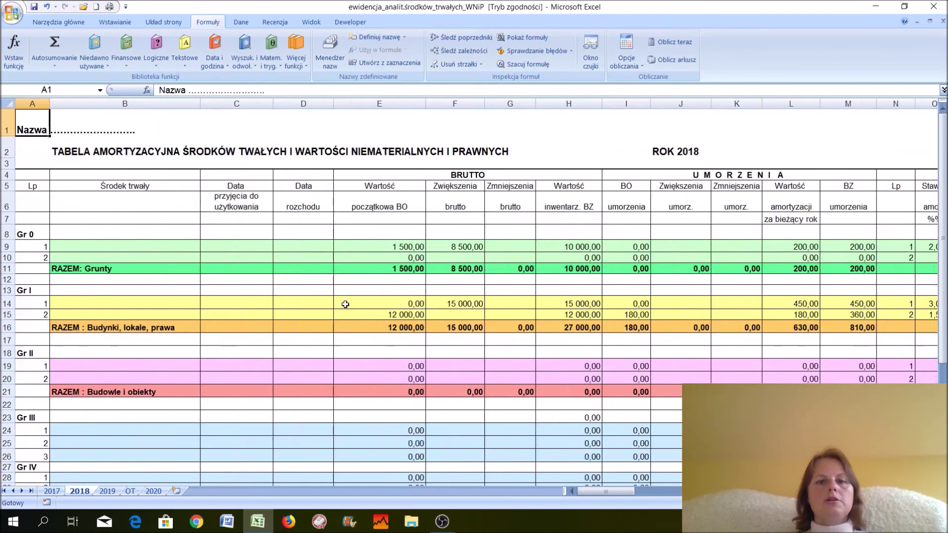
key(Right)
key(Right)
key(Right)
key(Right)
key(Right)
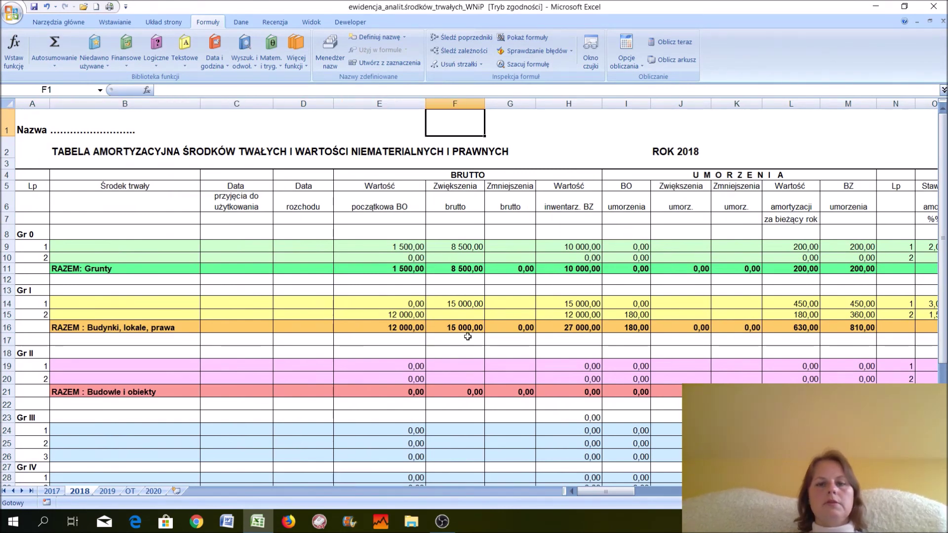
click(551, 255)
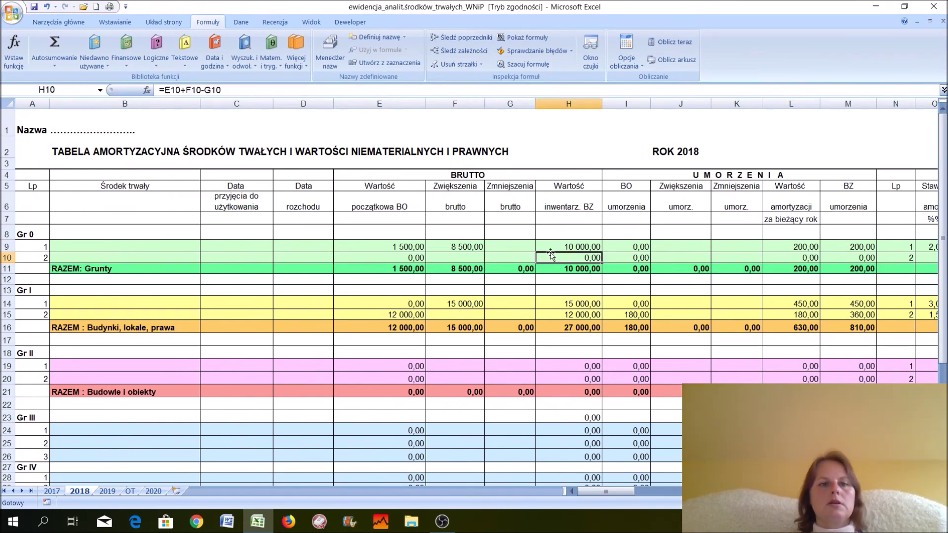